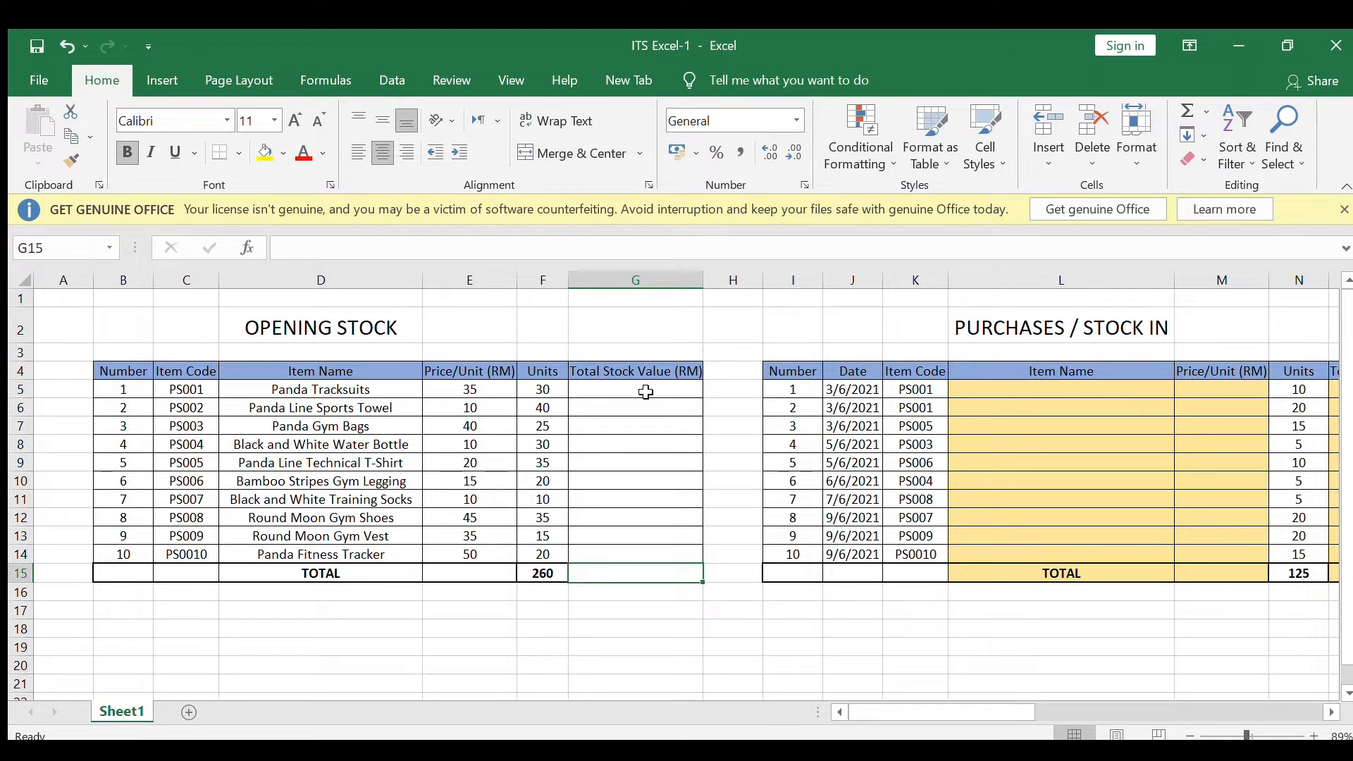
Step: Calculate the opening stock's total stock values with =F5*E5 in G5 and fill the formula down to G14
left_click(646, 393)
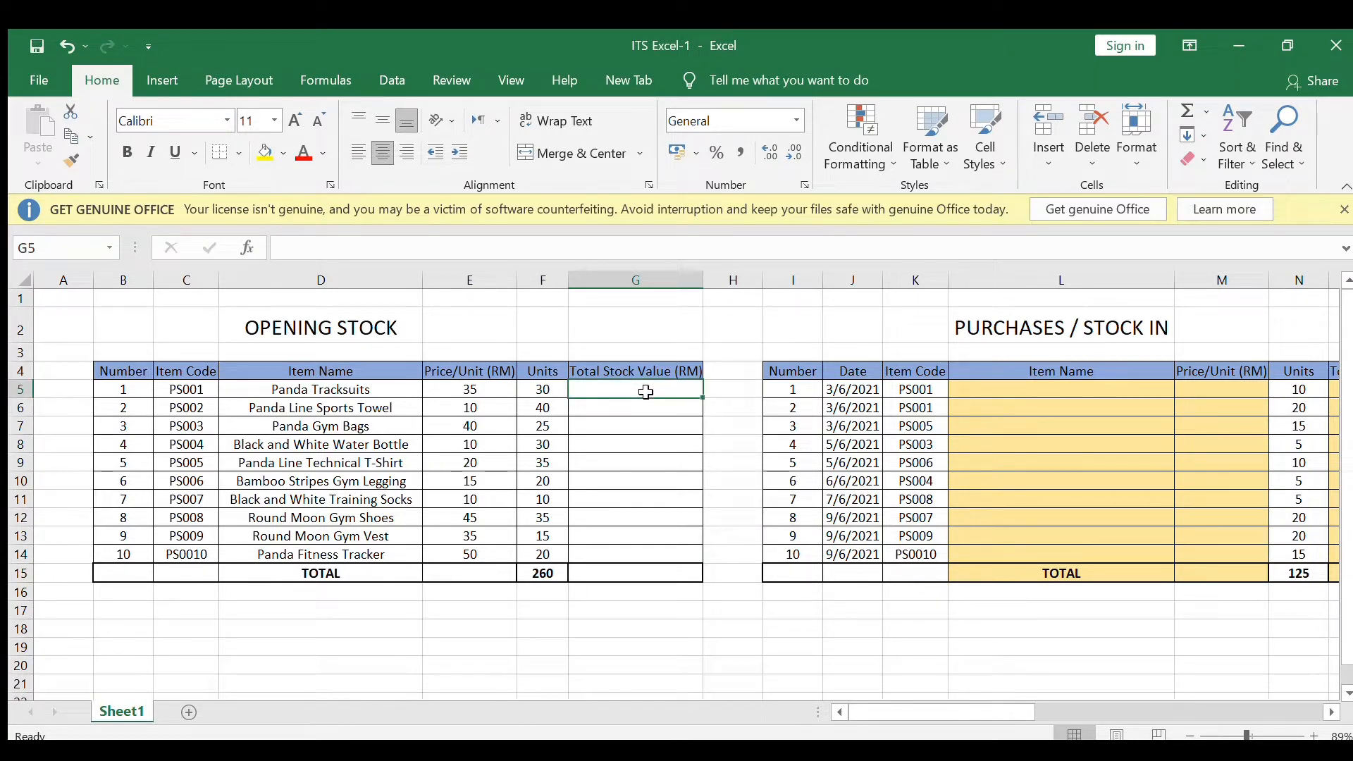
type("=")
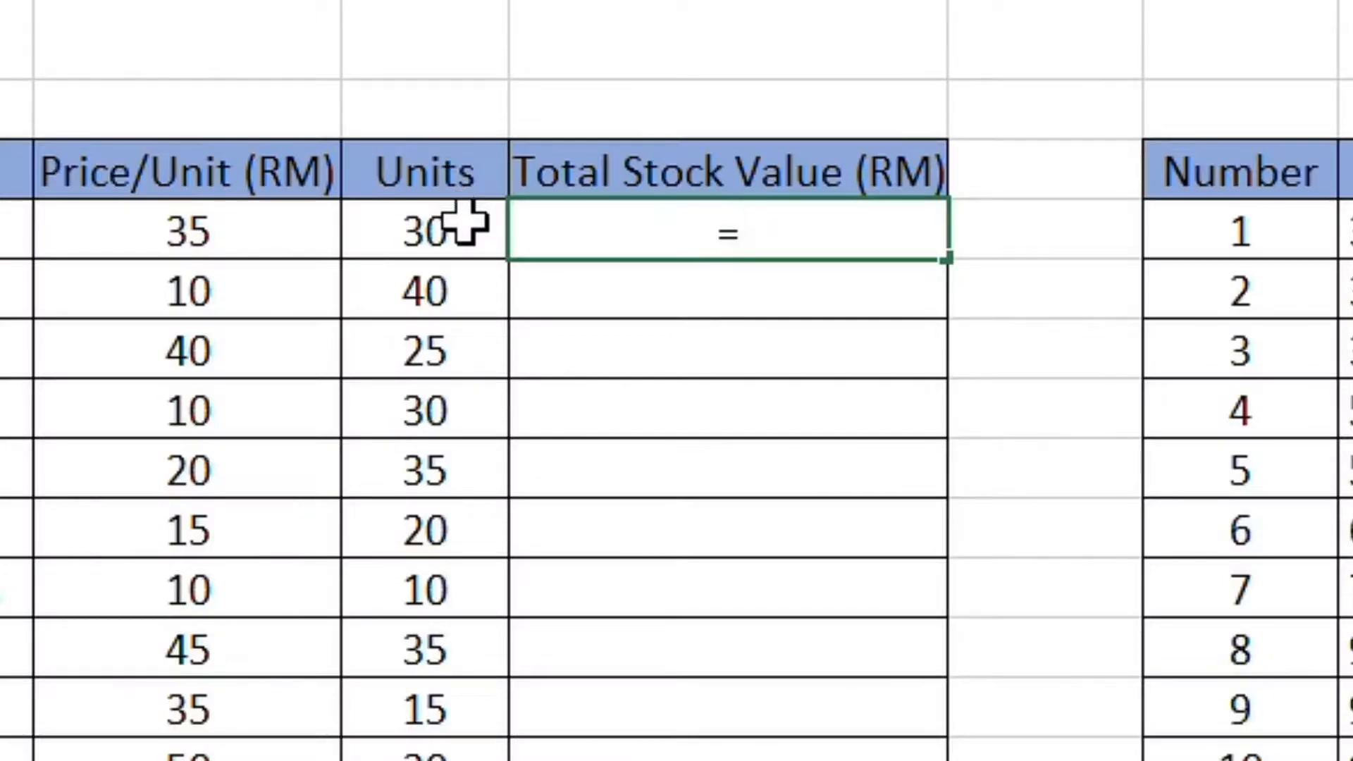
left_click(465, 224)
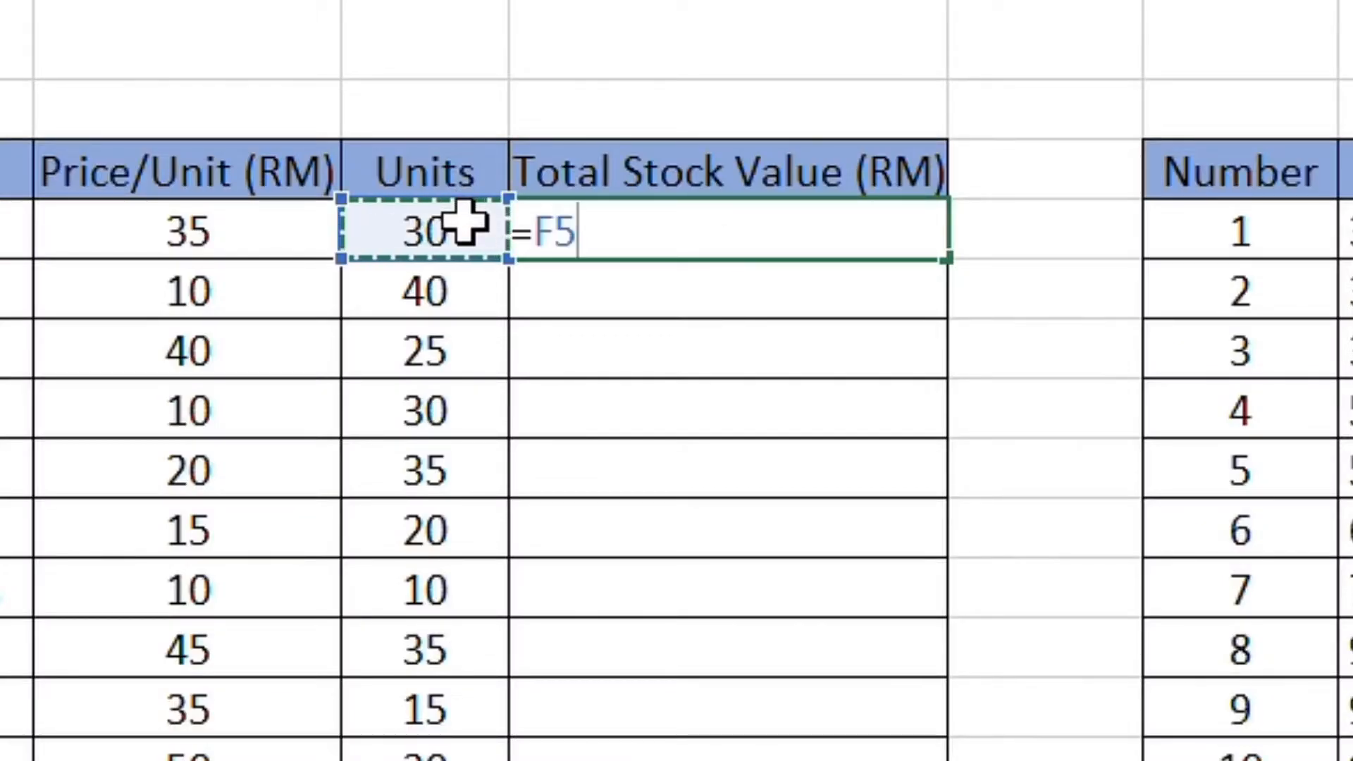
type("*")
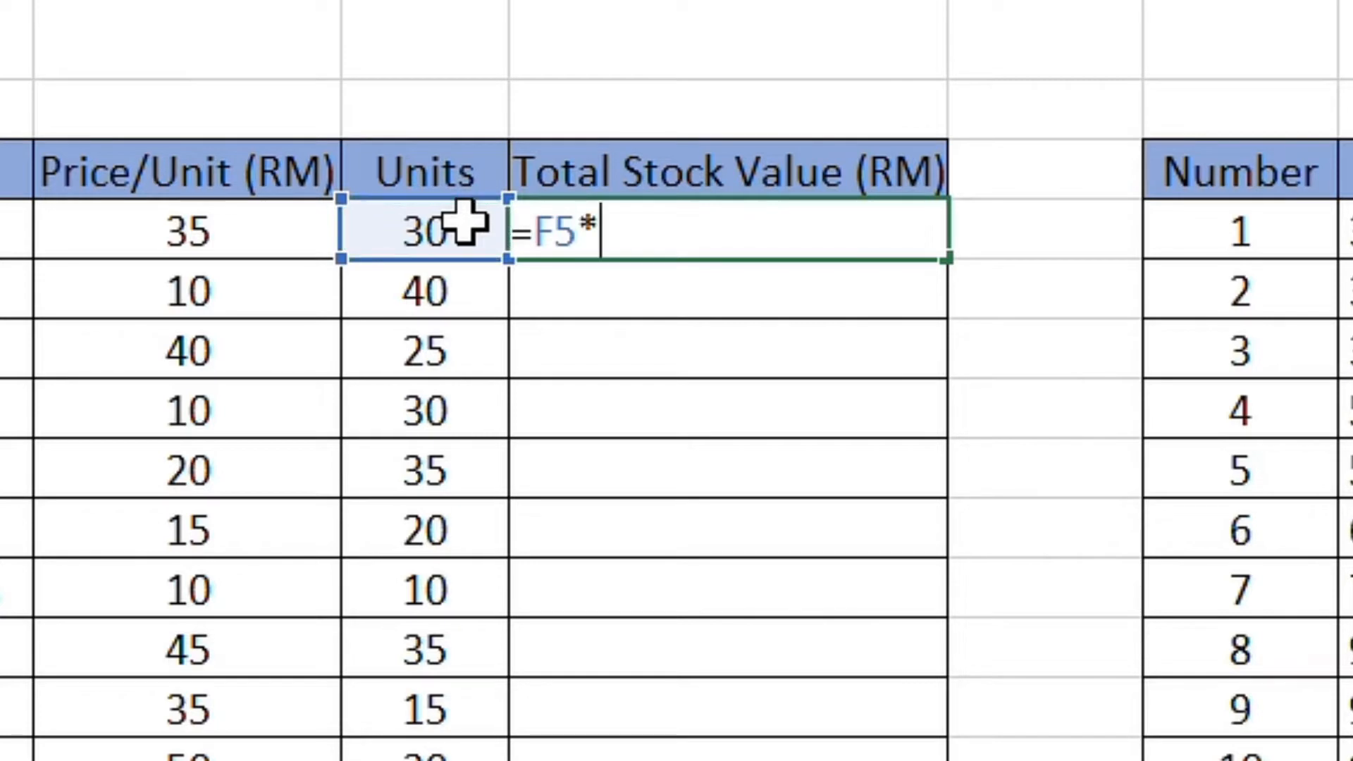
left_click(267, 232)
key("Return")
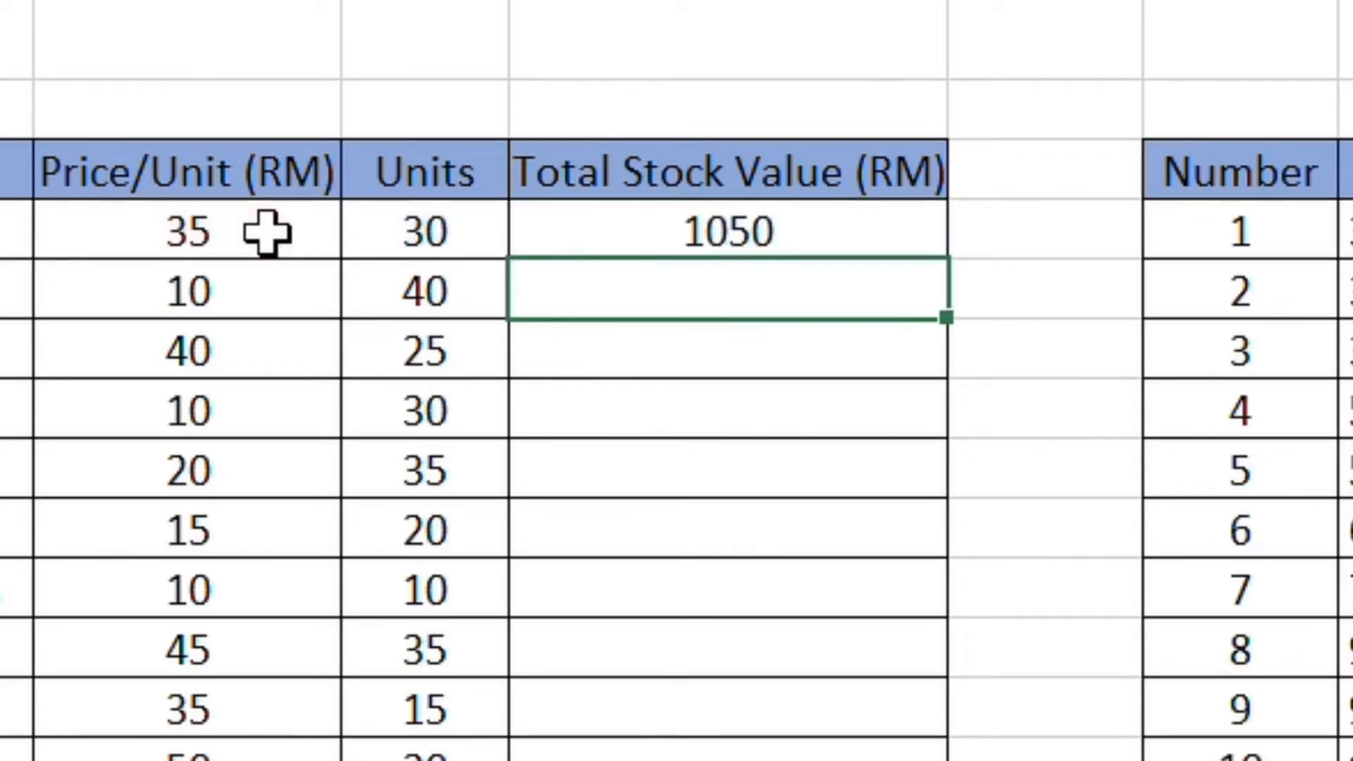
left_click(620, 158)
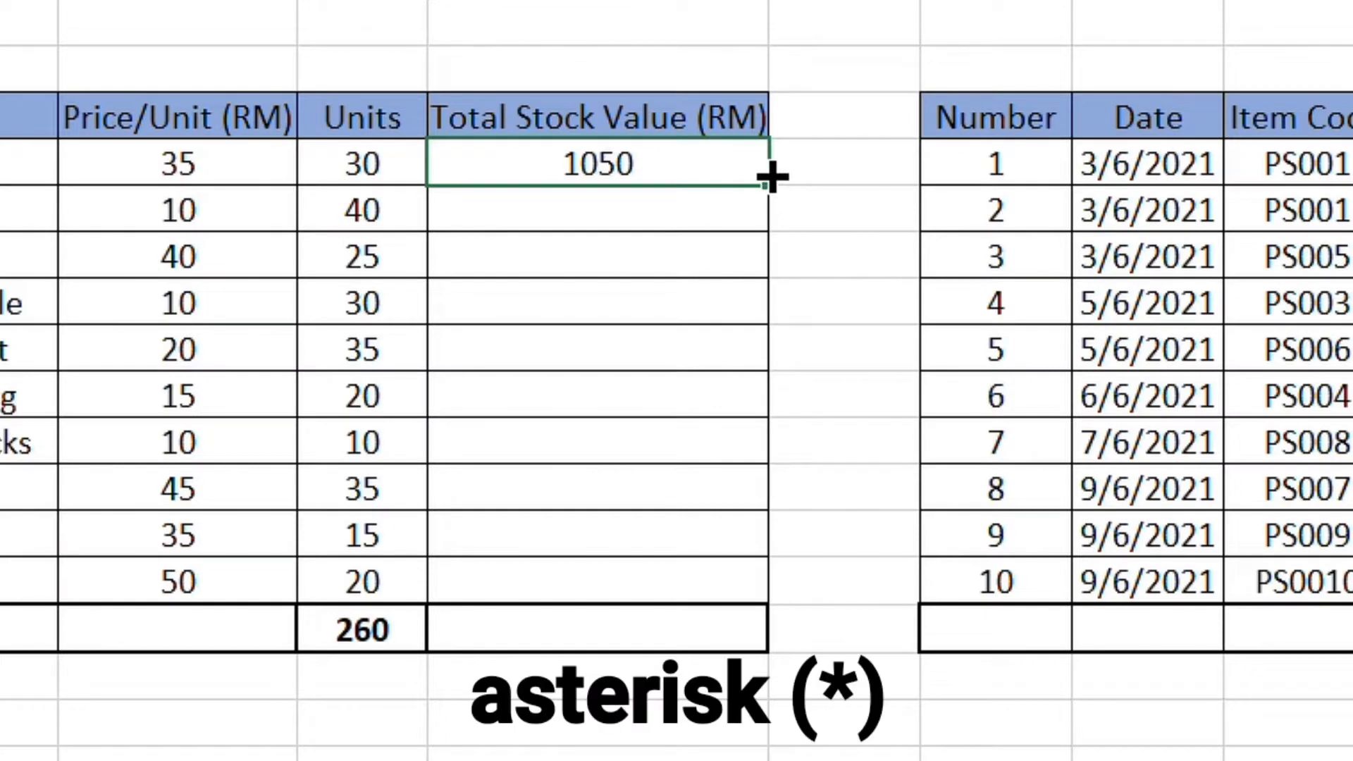
left_click_drag(772, 182, 773, 585)
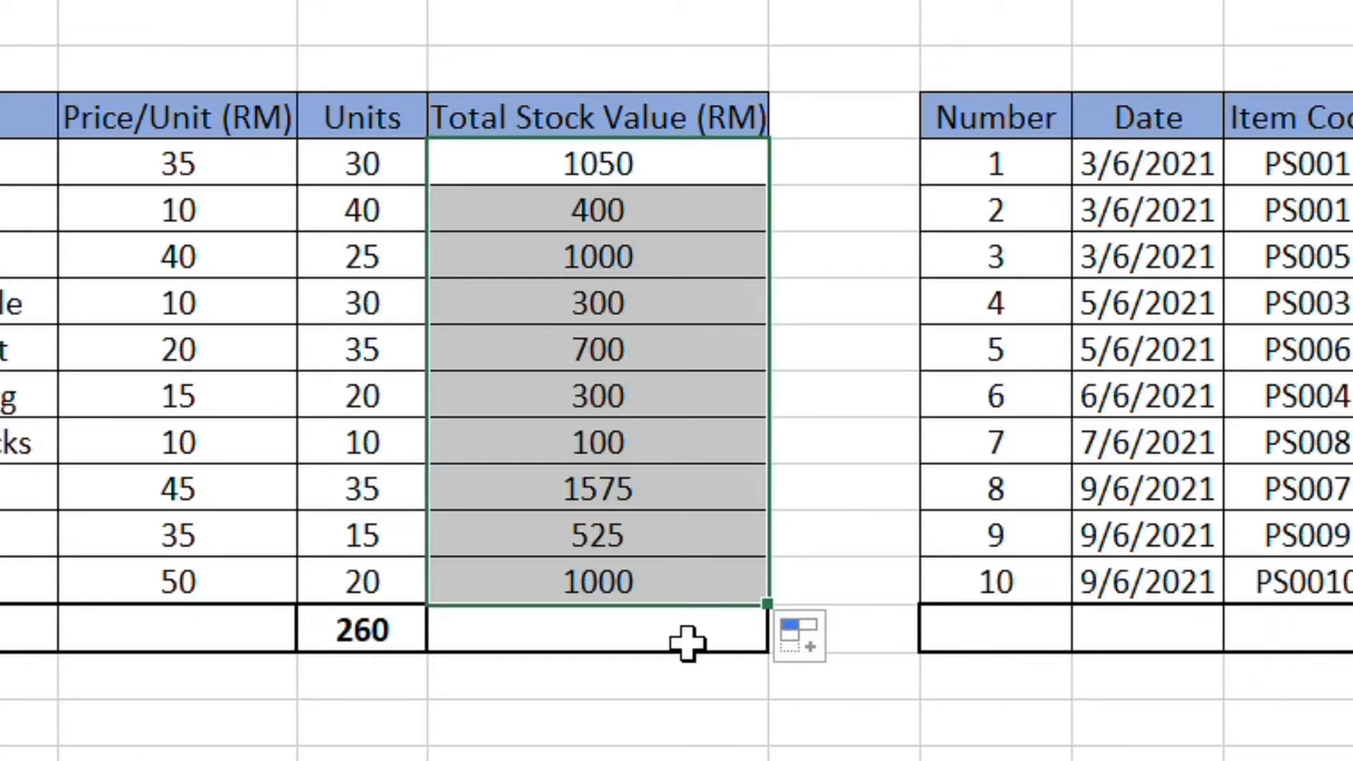
Step: Total the opening stock values in G15 with =SUM(G5:G14)
left_click(688, 640)
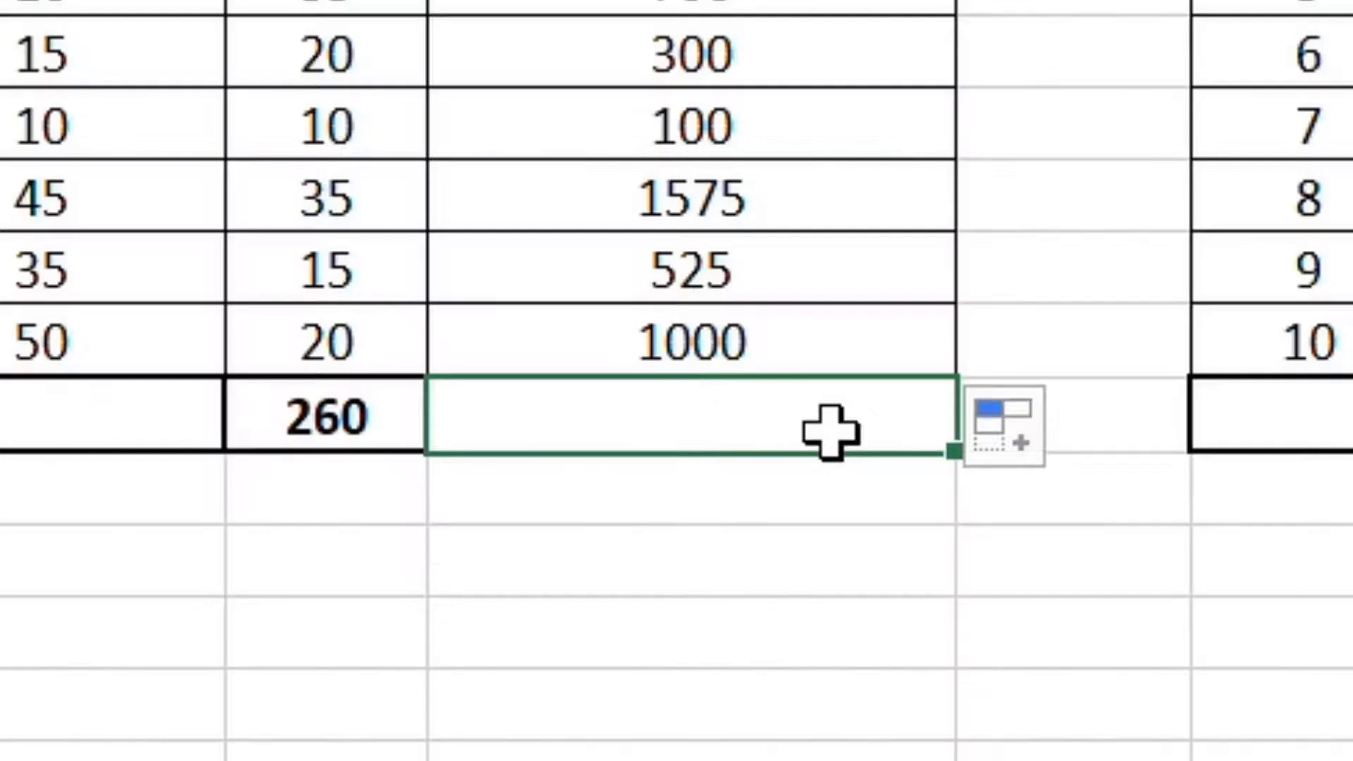
type("=")
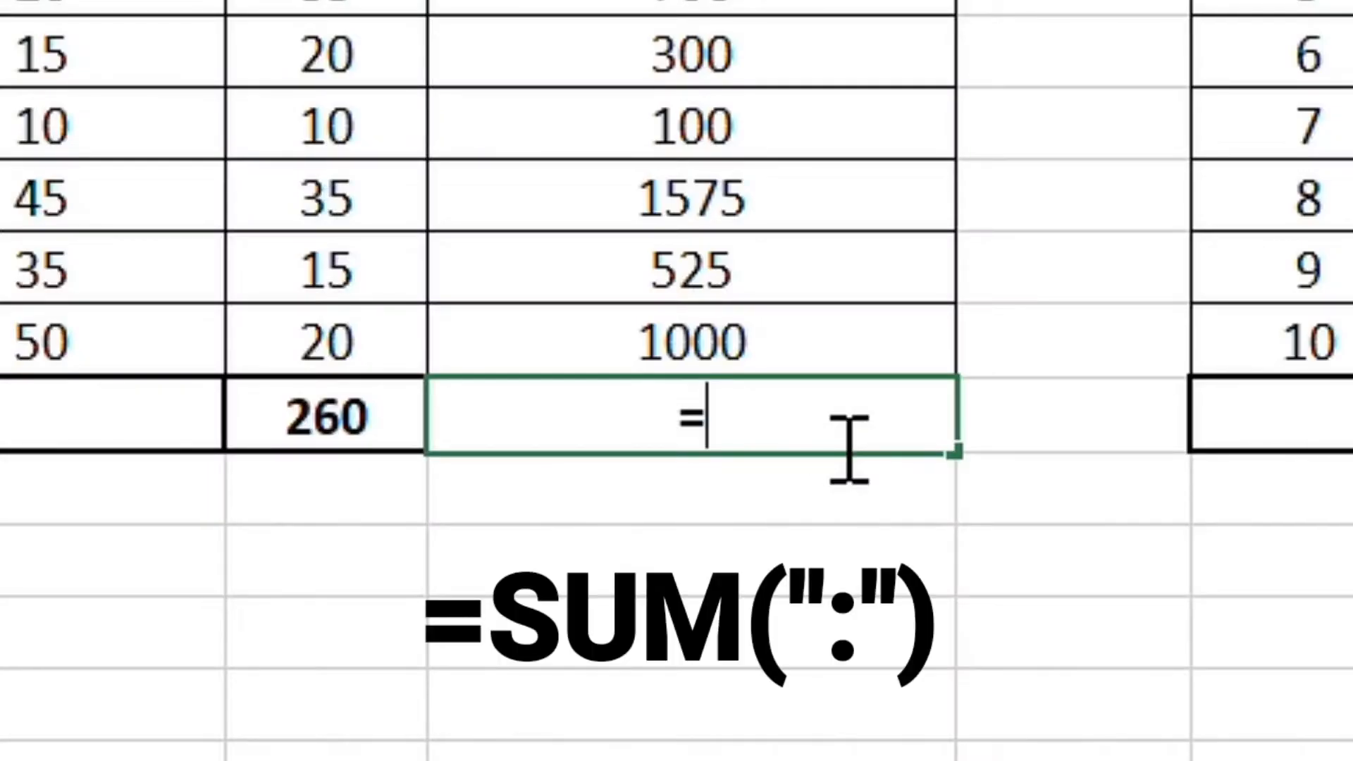
type("SU")
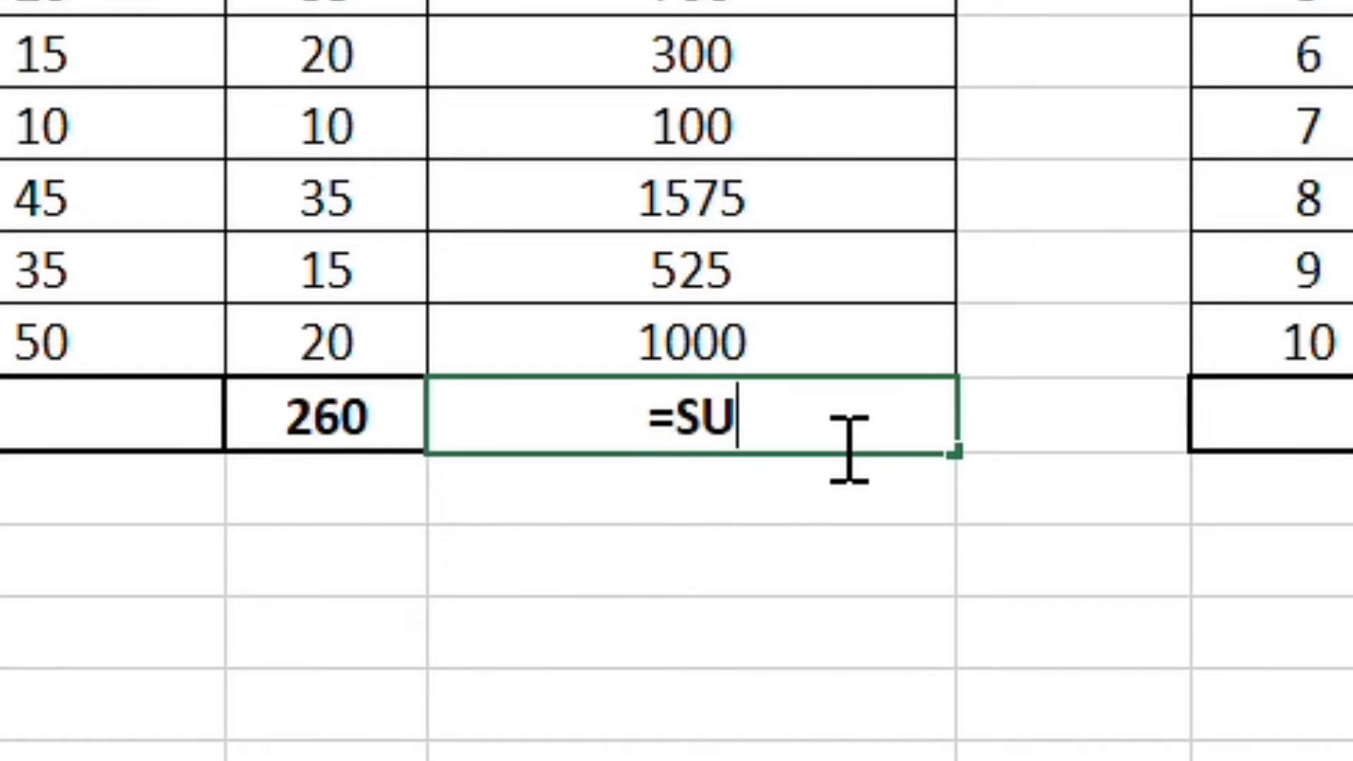
type("M(")
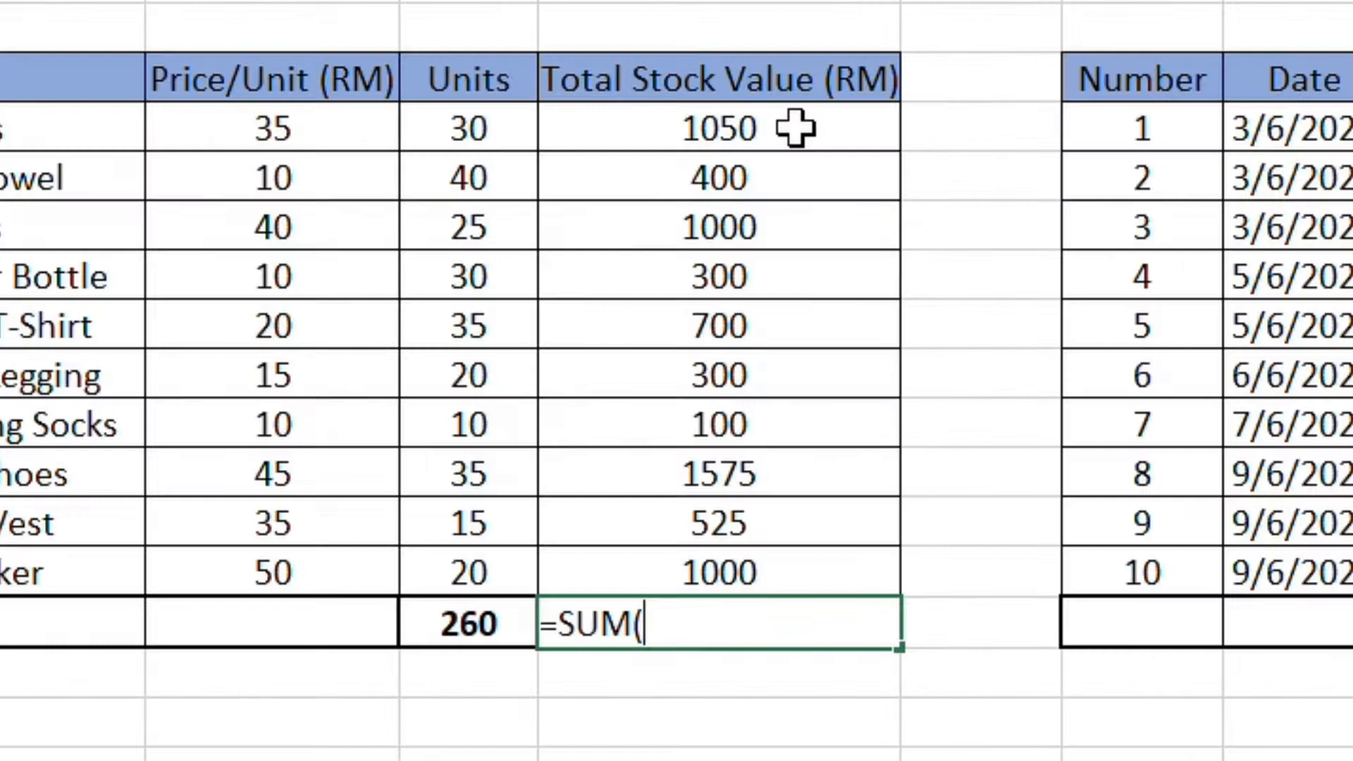
left_click(793, 126)
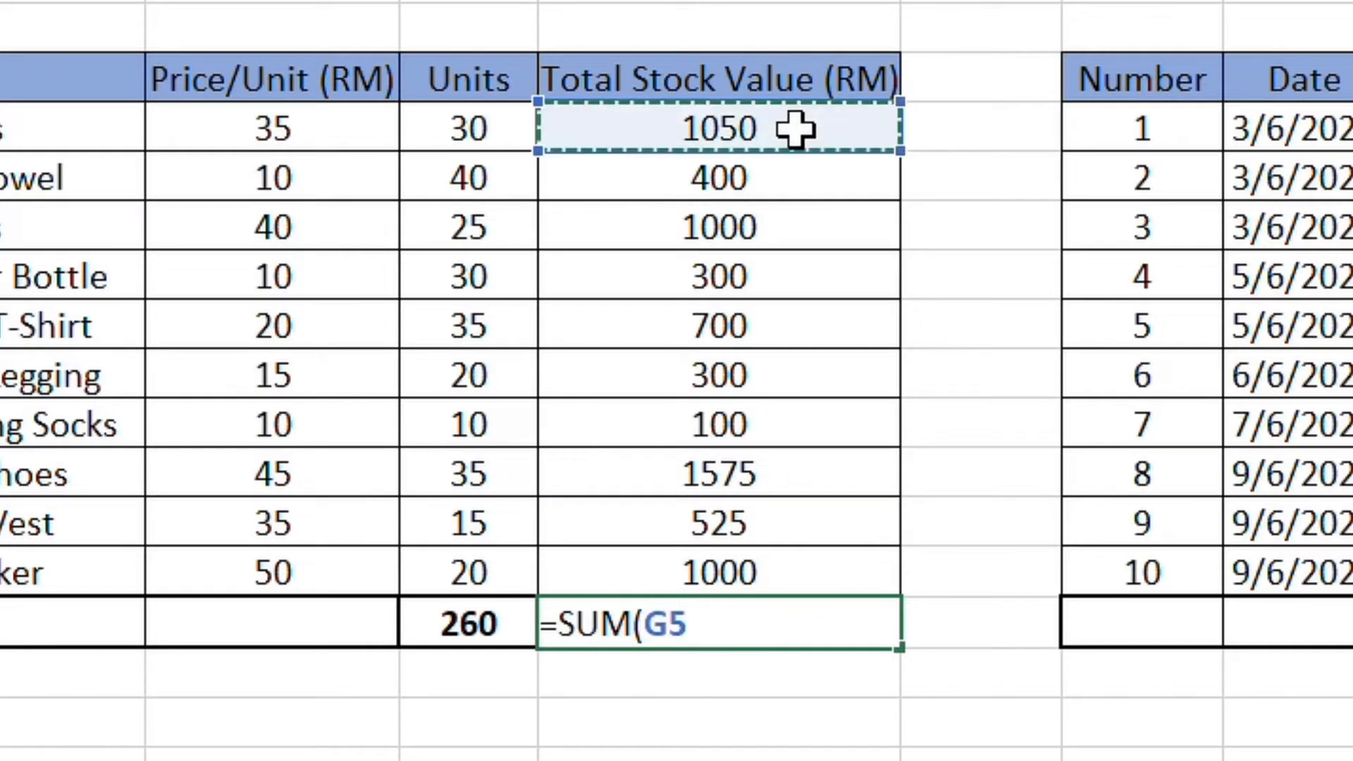
left_click_drag(795, 129, 784, 558)
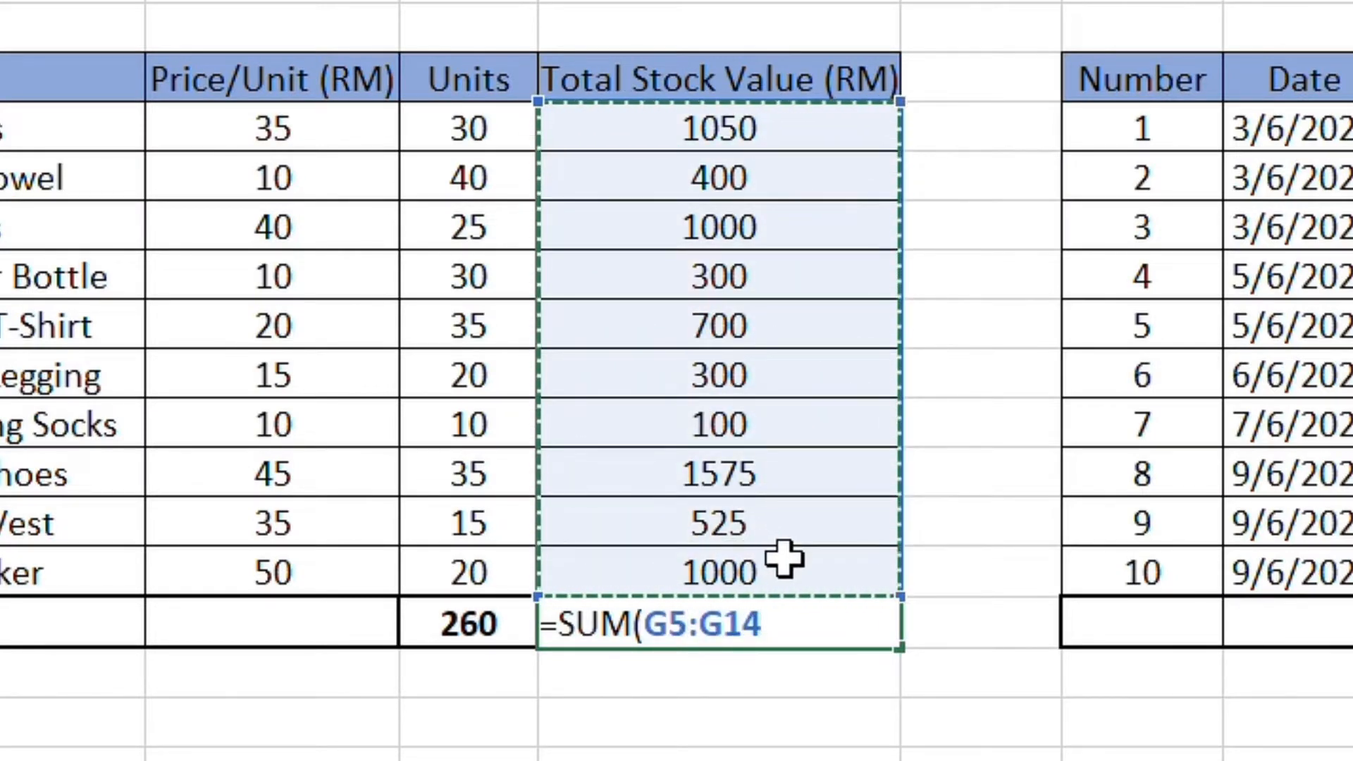
type(")")
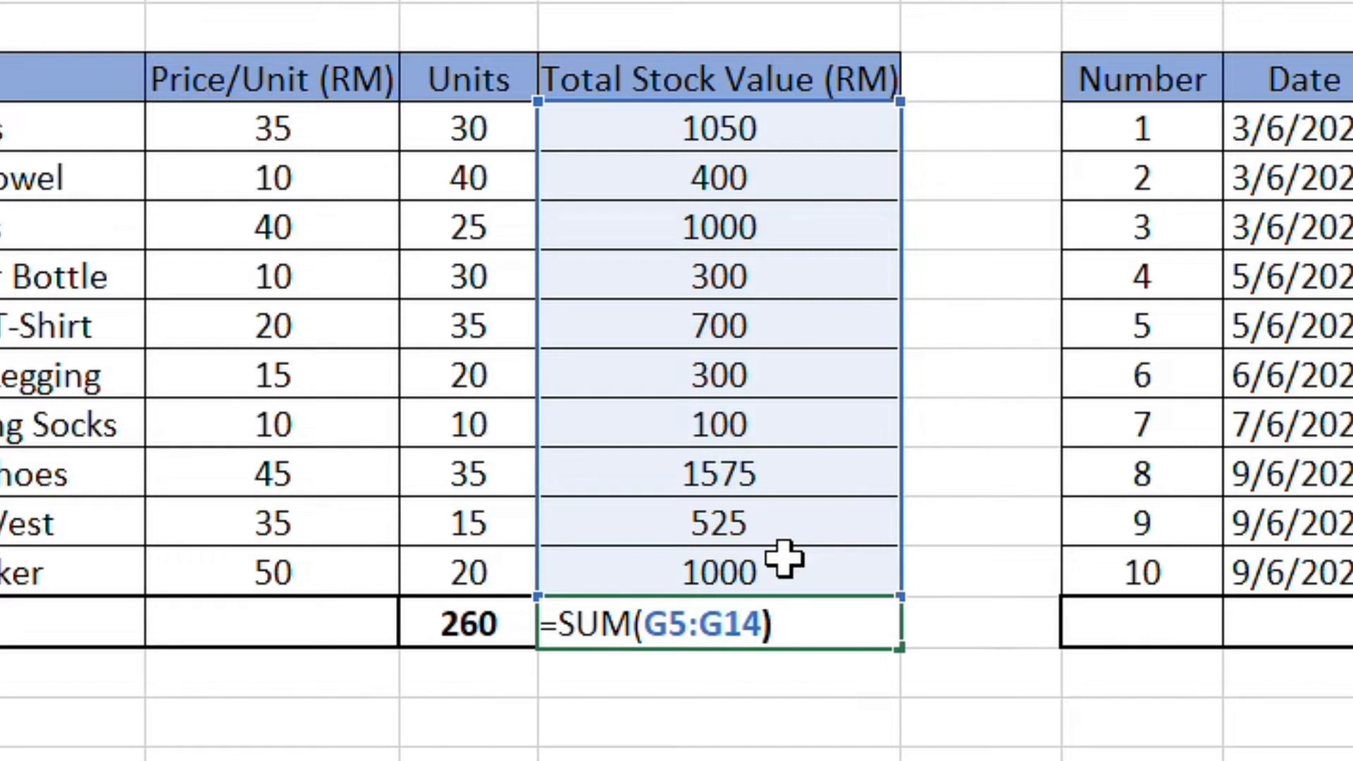
key("Return")
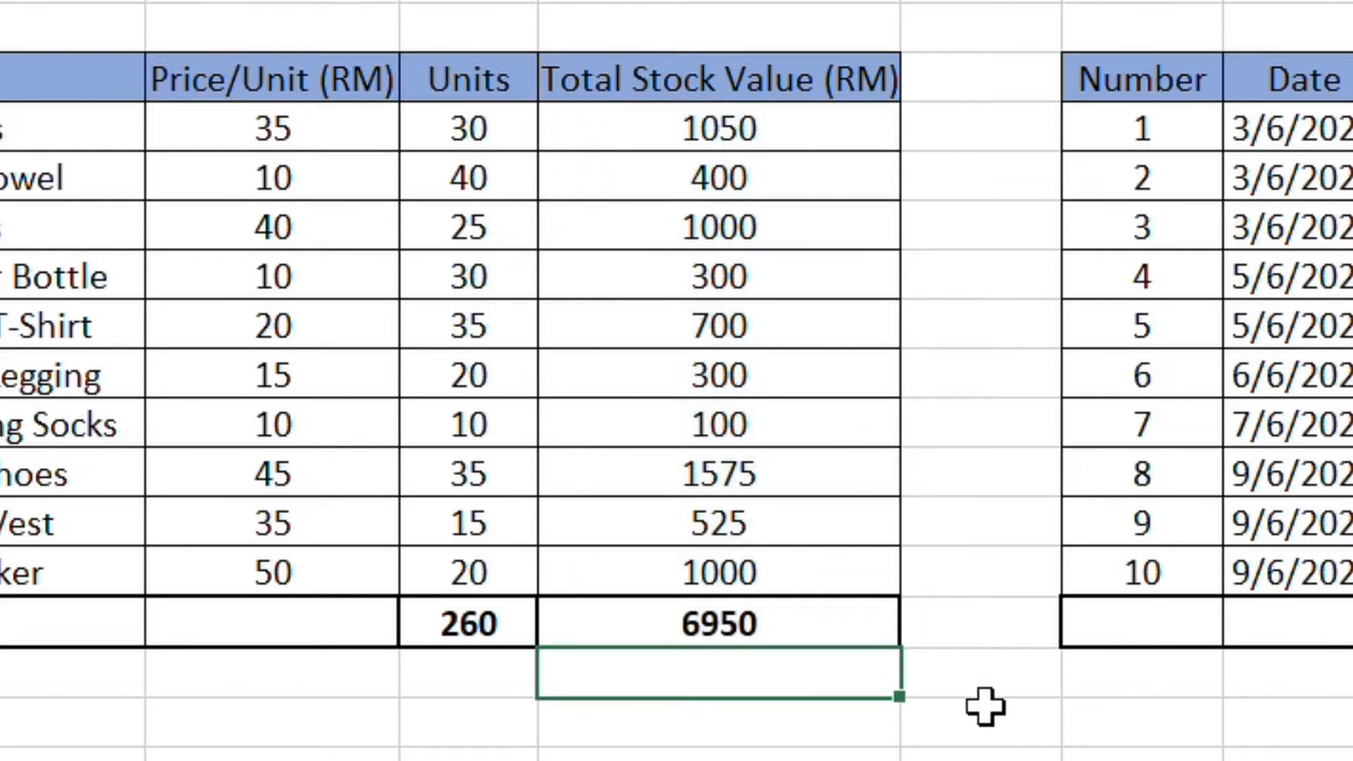
left_click(798, 632)
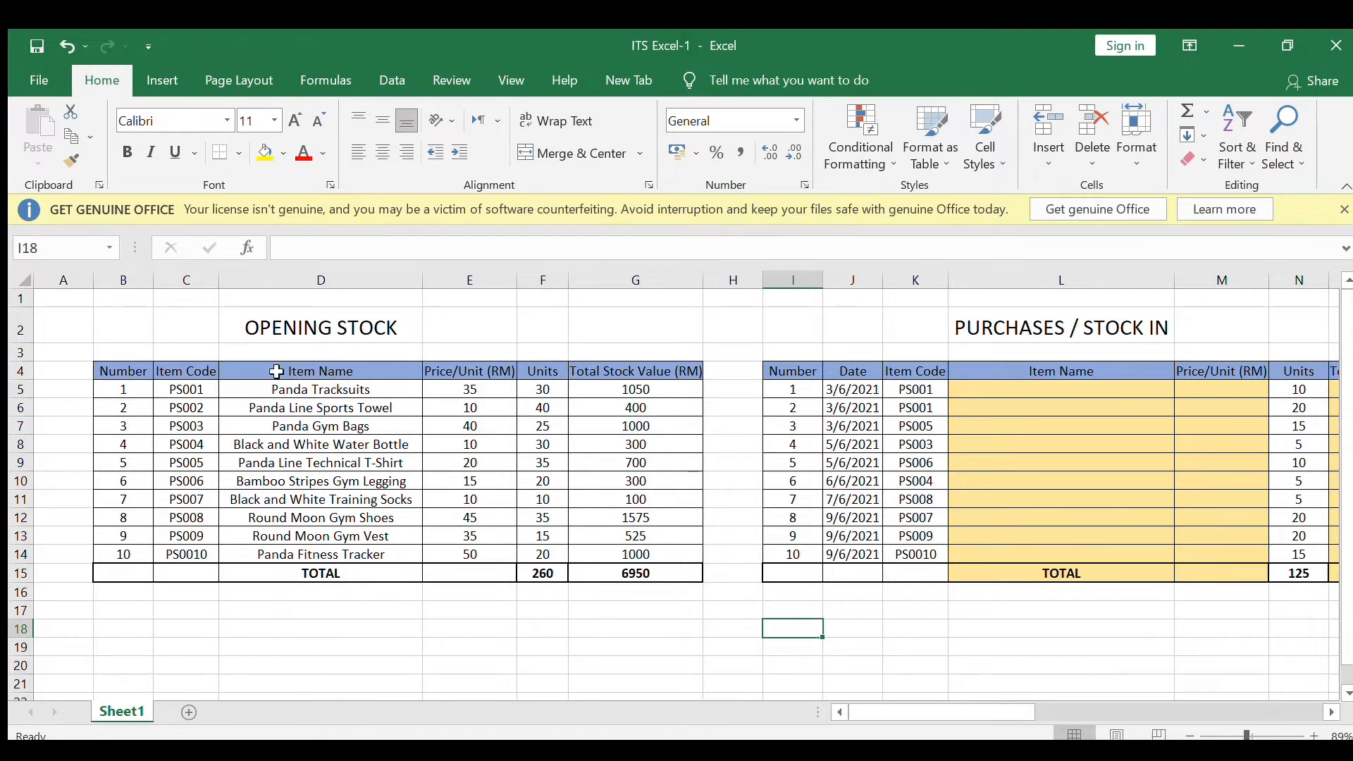
Step: Name the opening stock range C4:G14, from Item Code to Total Stock Value, as STOCK
left_click(185, 370)
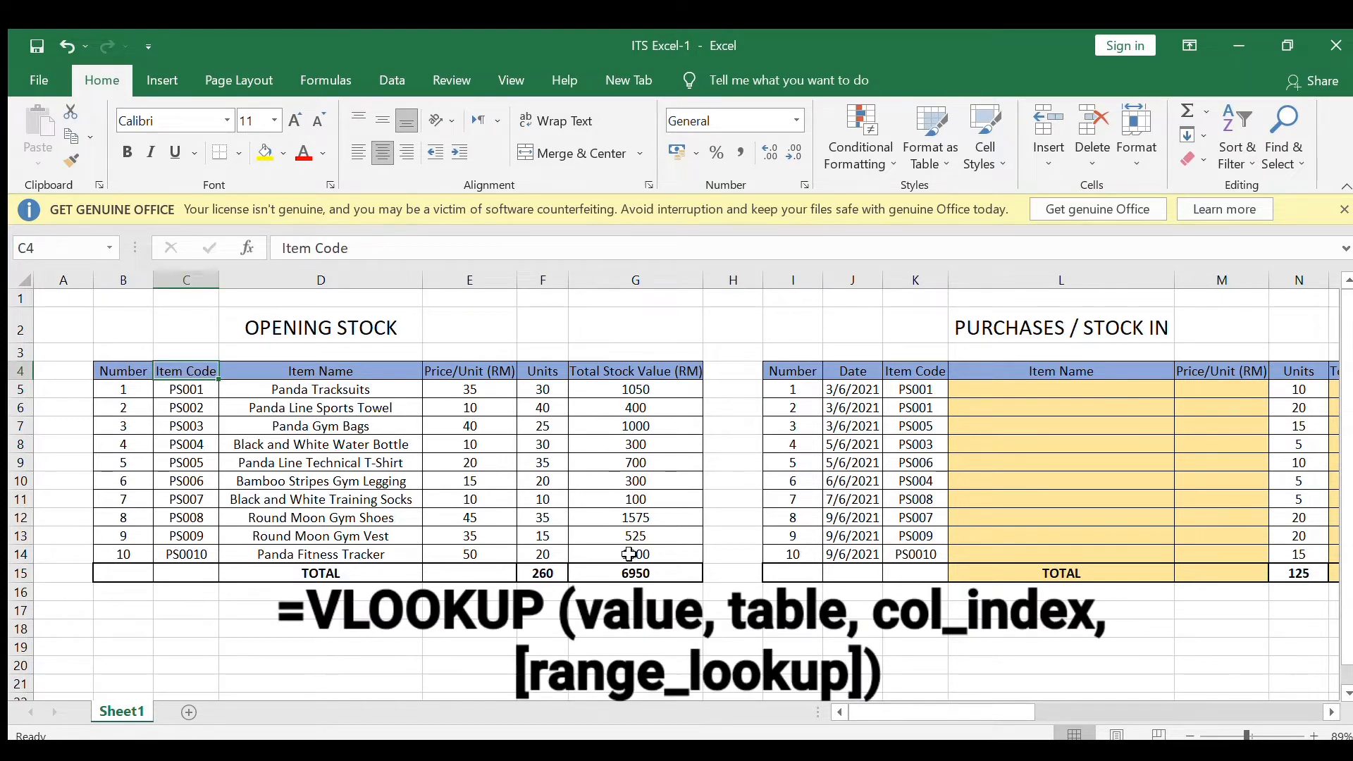
left_click(239, 627)
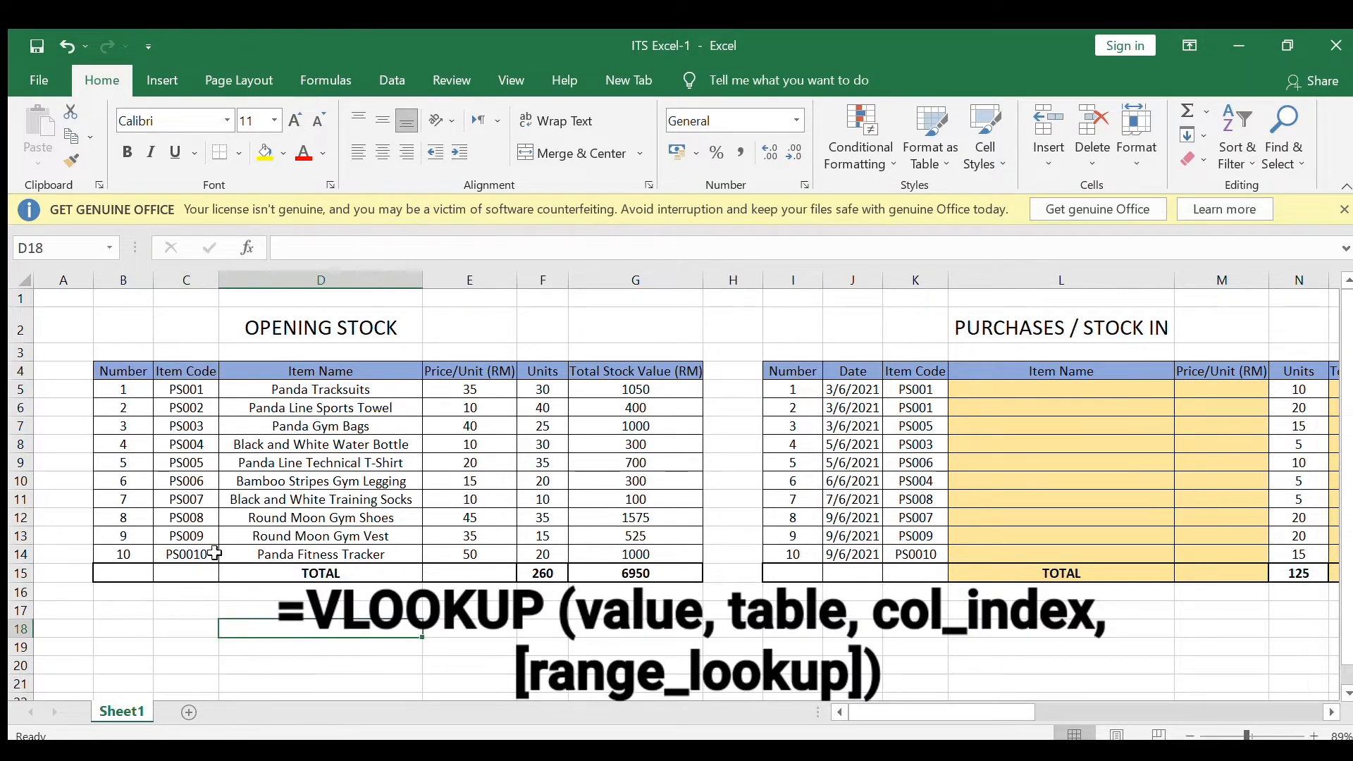
left_click_drag(184, 368, 420, 451)
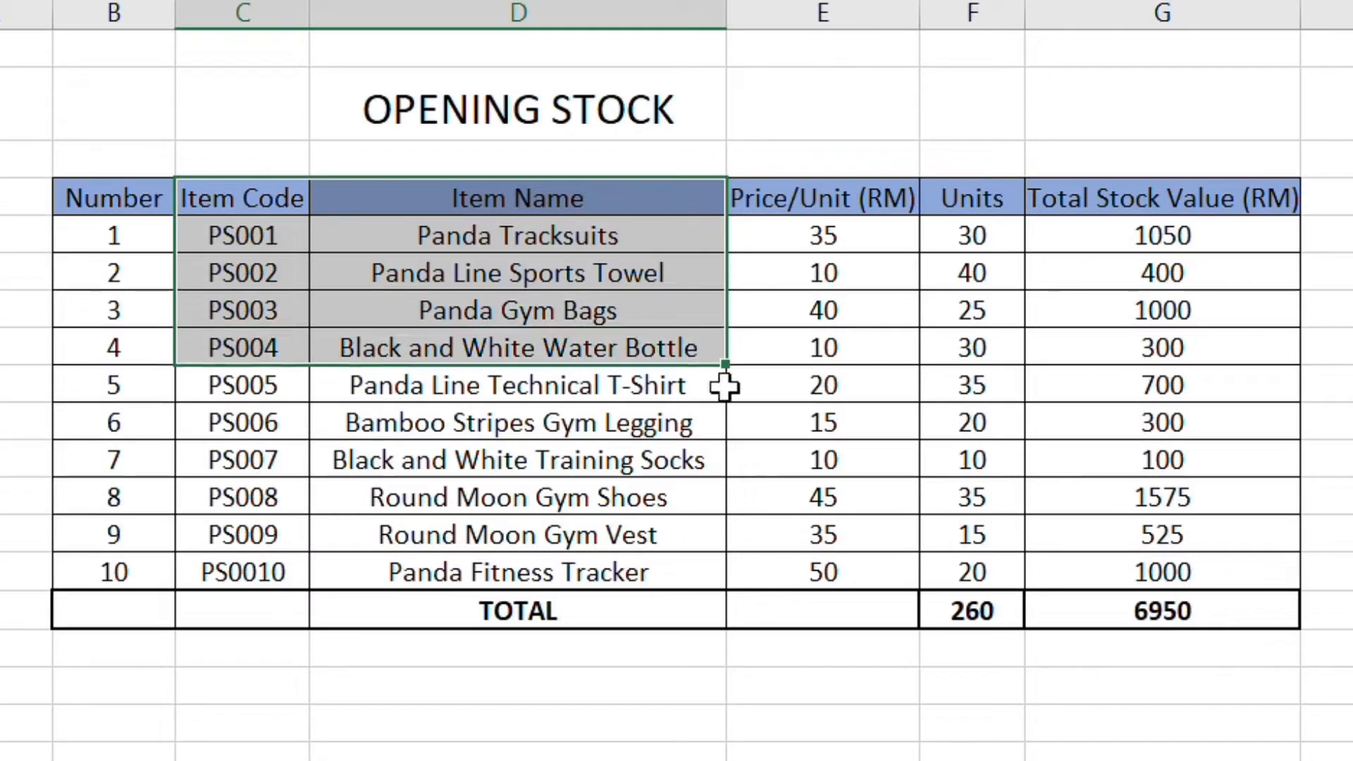
left_click_drag(724, 386, 1169, 572)
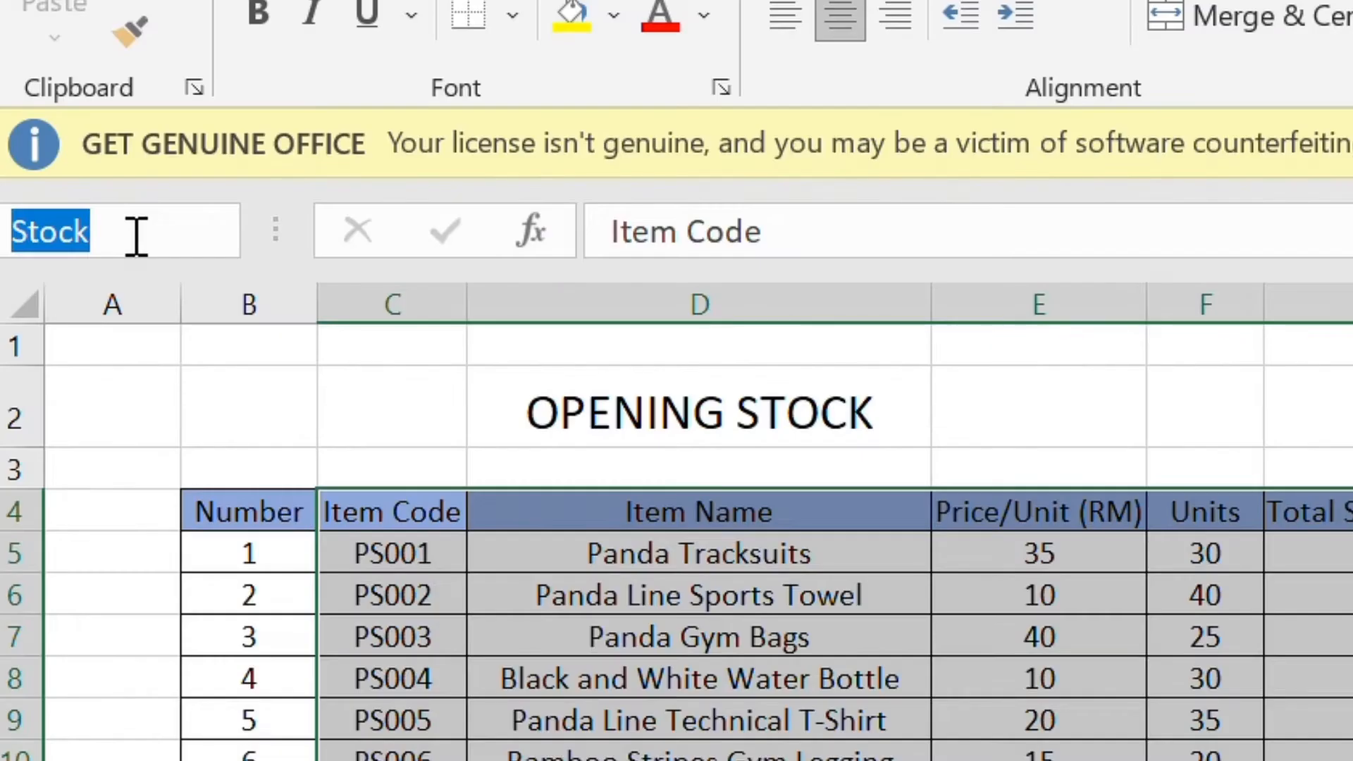
type("sT")
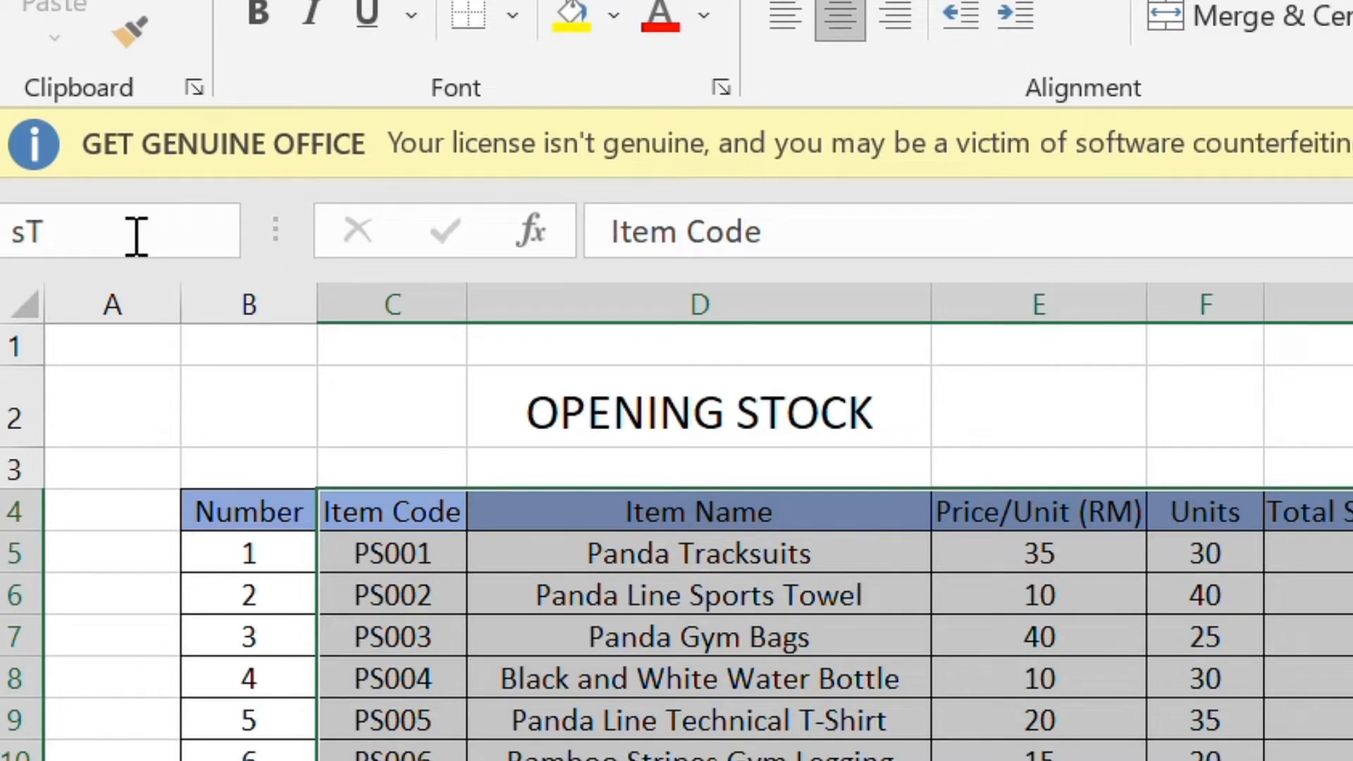
key("BackSpace")
key("BackSpace")
type("STOCK")
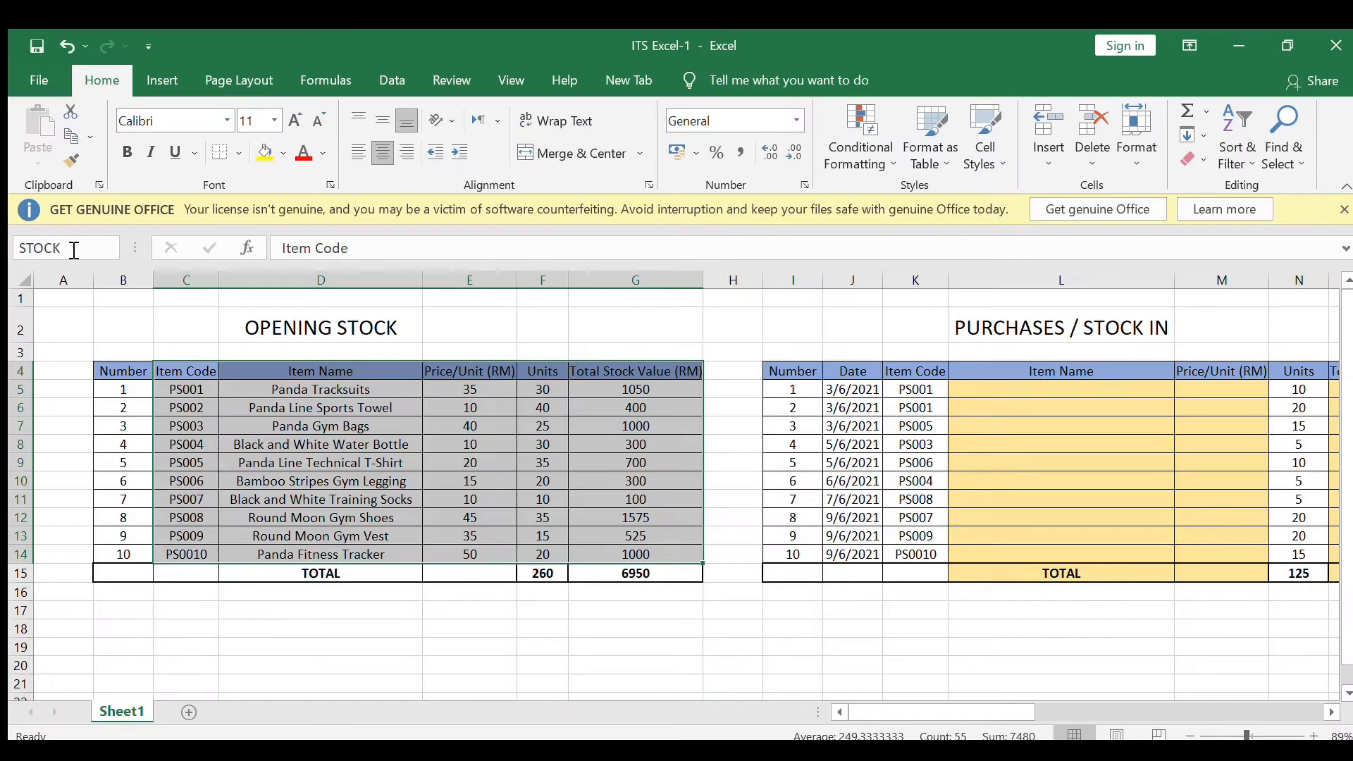
key("Return")
Step: Deselect the table and recall the STOCK named range to check which cells it covers
left_click(543, 617)
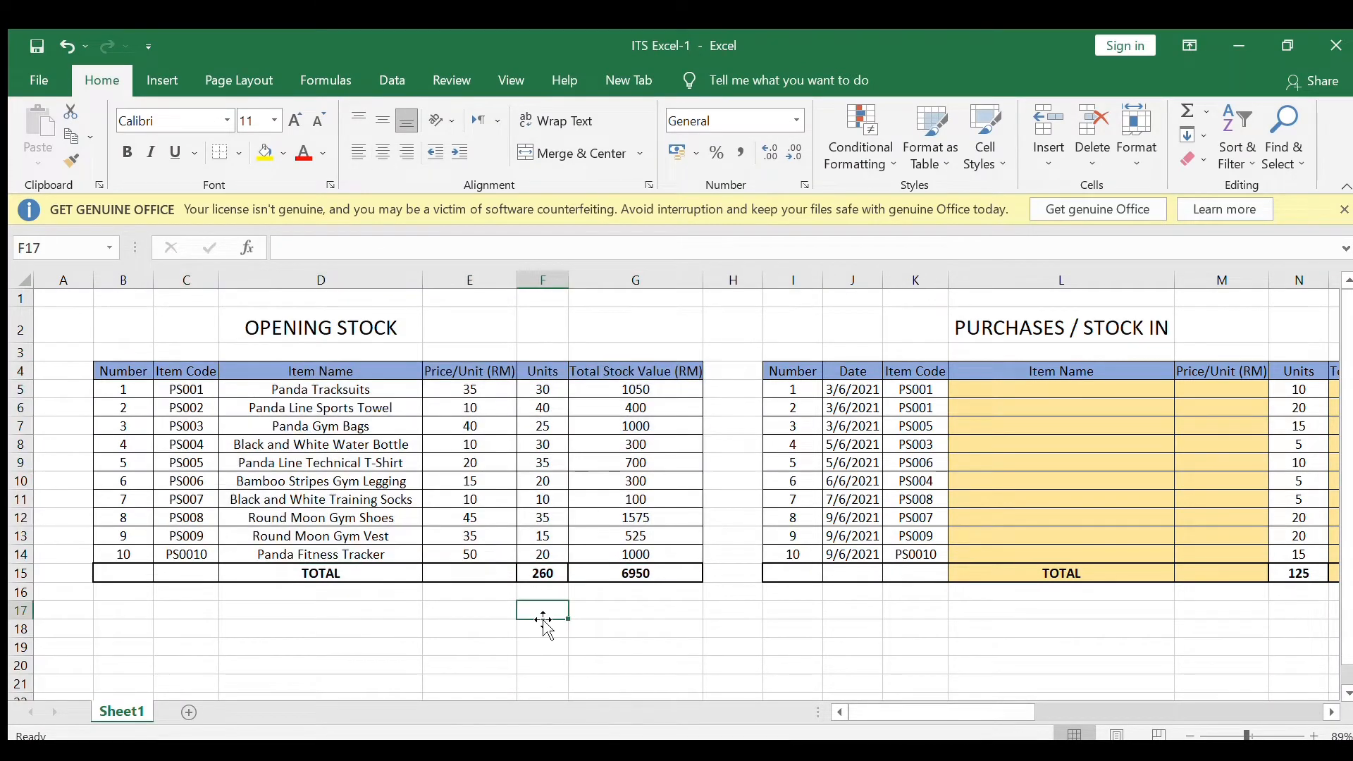
left_click(102, 247)
left_click(94, 265)
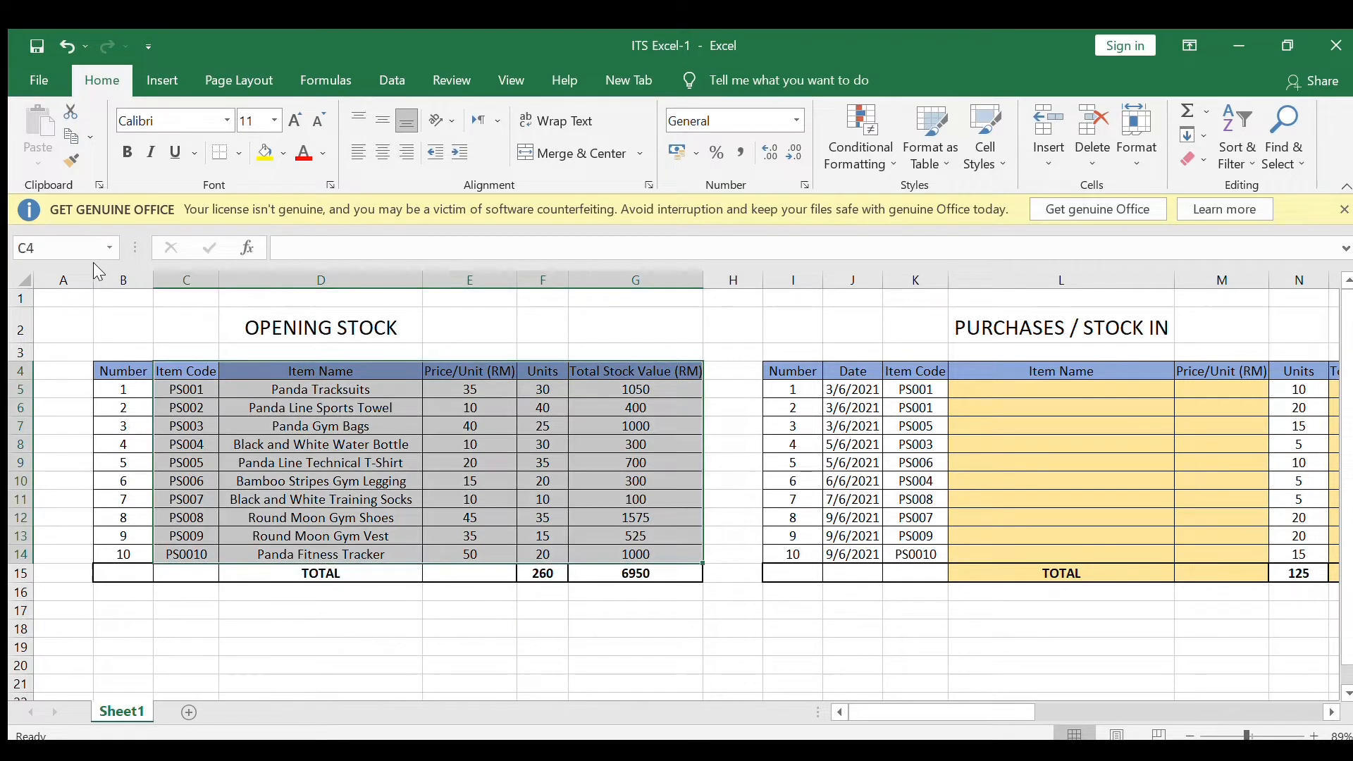
Step: Select the first Item Name cell, L5, in the Purchases / Stock In table
left_click(704, 665)
left_click_drag(912, 710, 930, 710)
left_click(1030, 398)
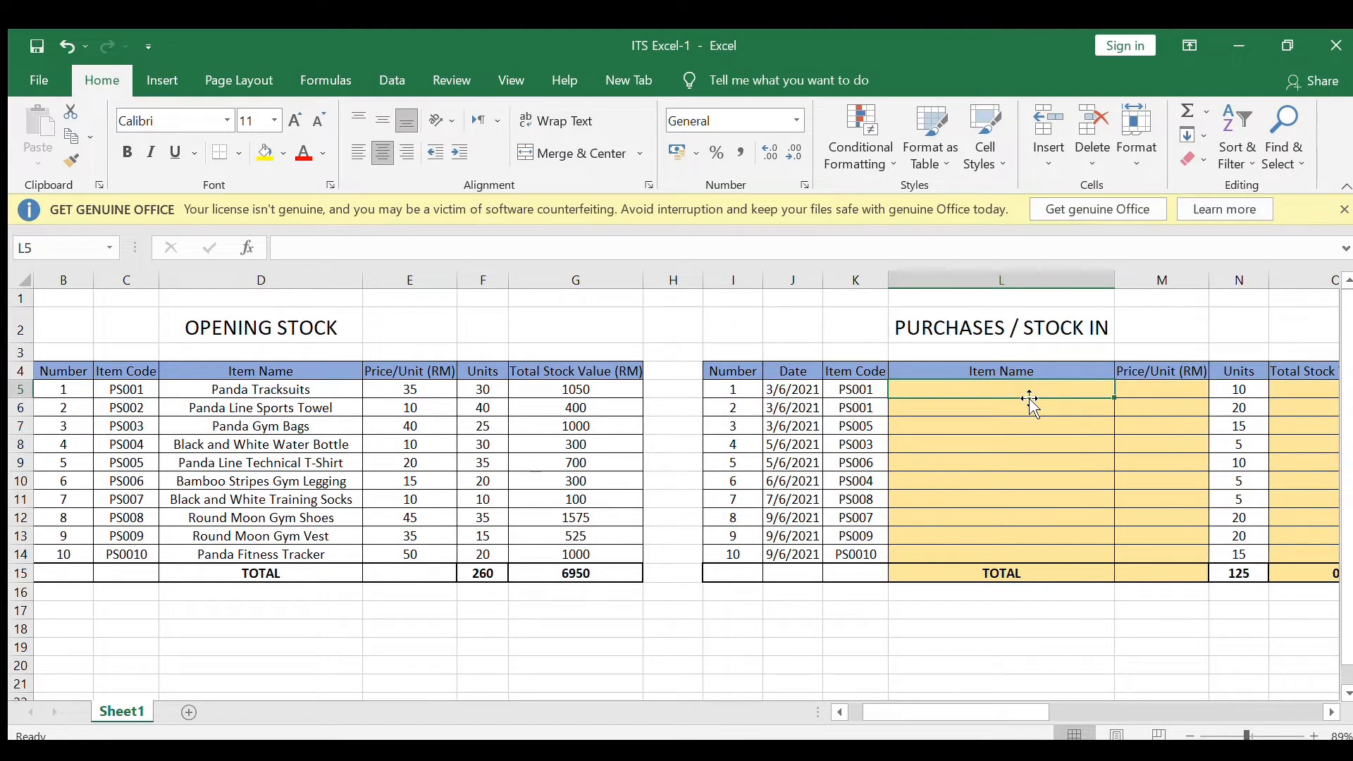
type("=vl")
key("Return")
key("ctrl+z")
Step: Look up the first purchase's item name in L5 with =VLOOKUP(K5,Stock,2,FALSE)
type("=")
type("V")
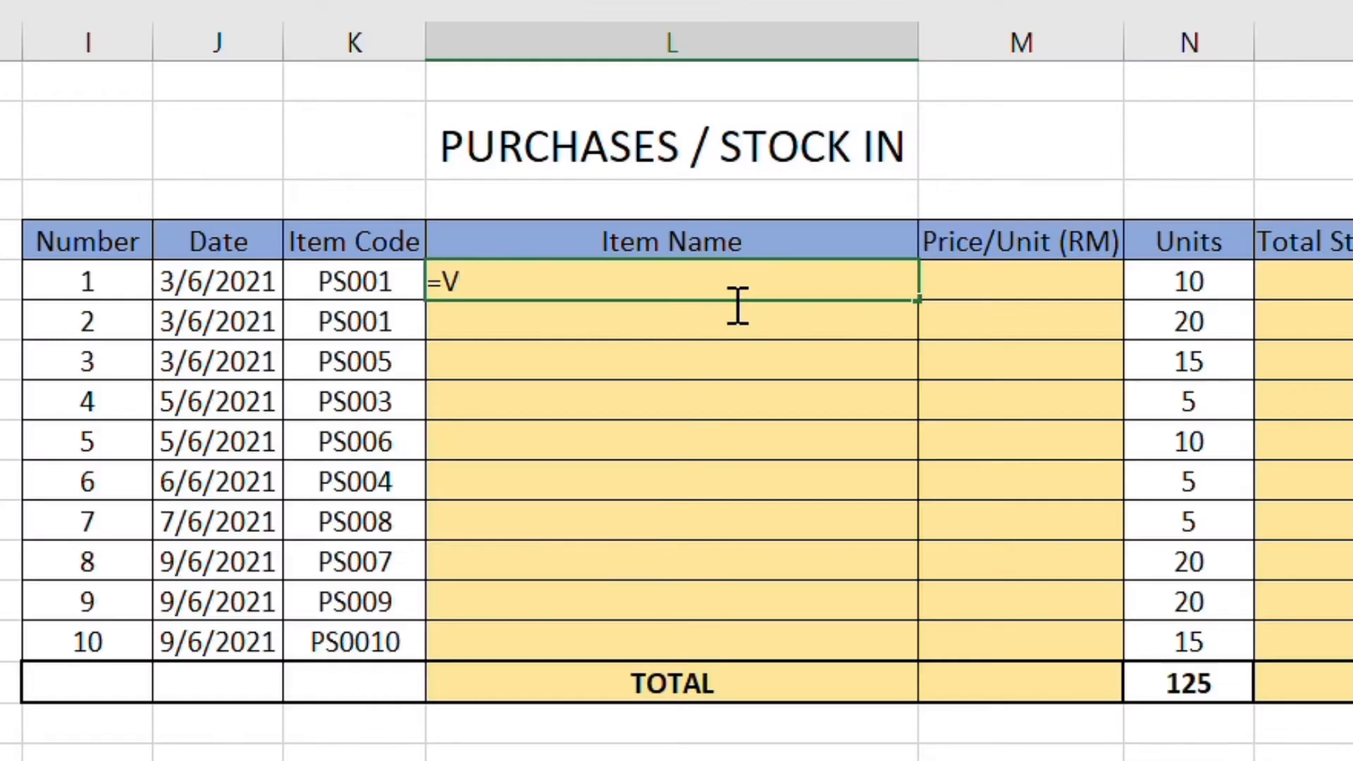
type("LOO")
key("Tab")
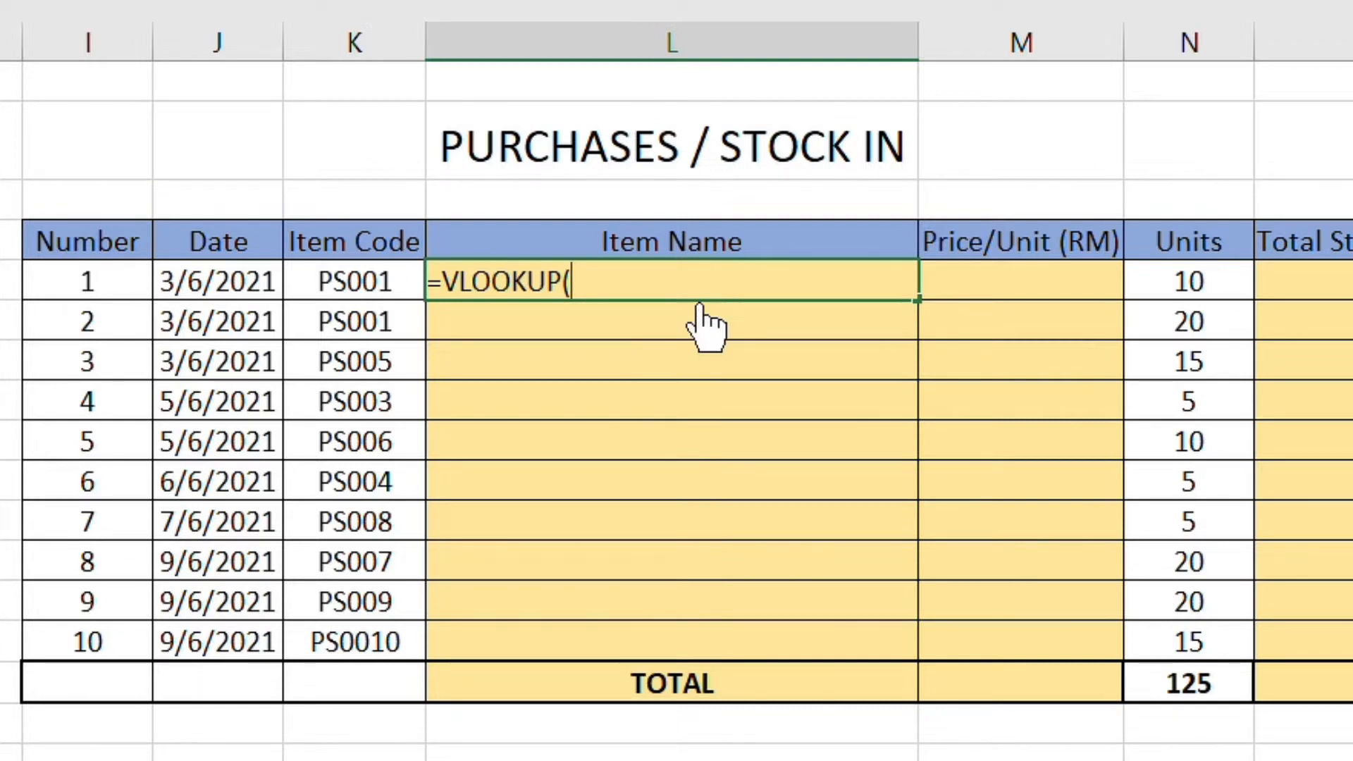
left_click(381, 282)
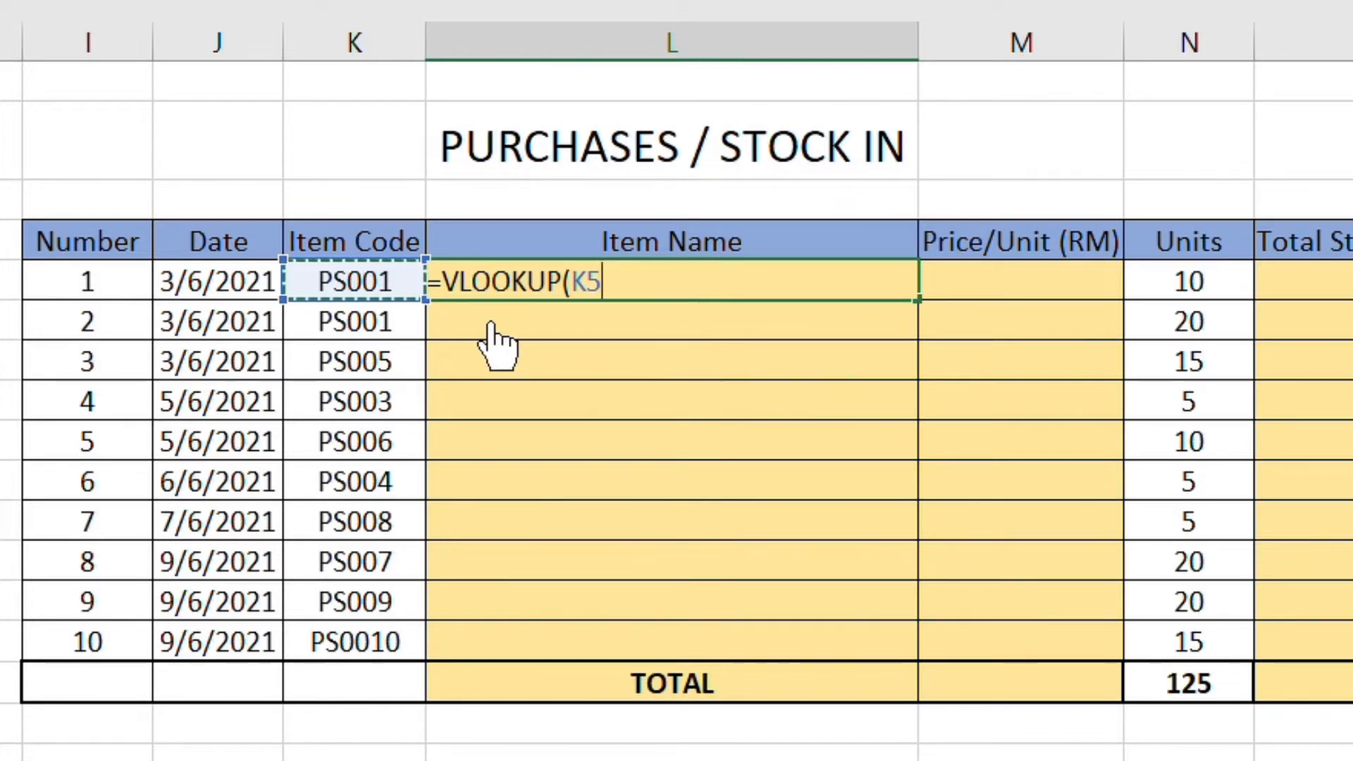
type(",")
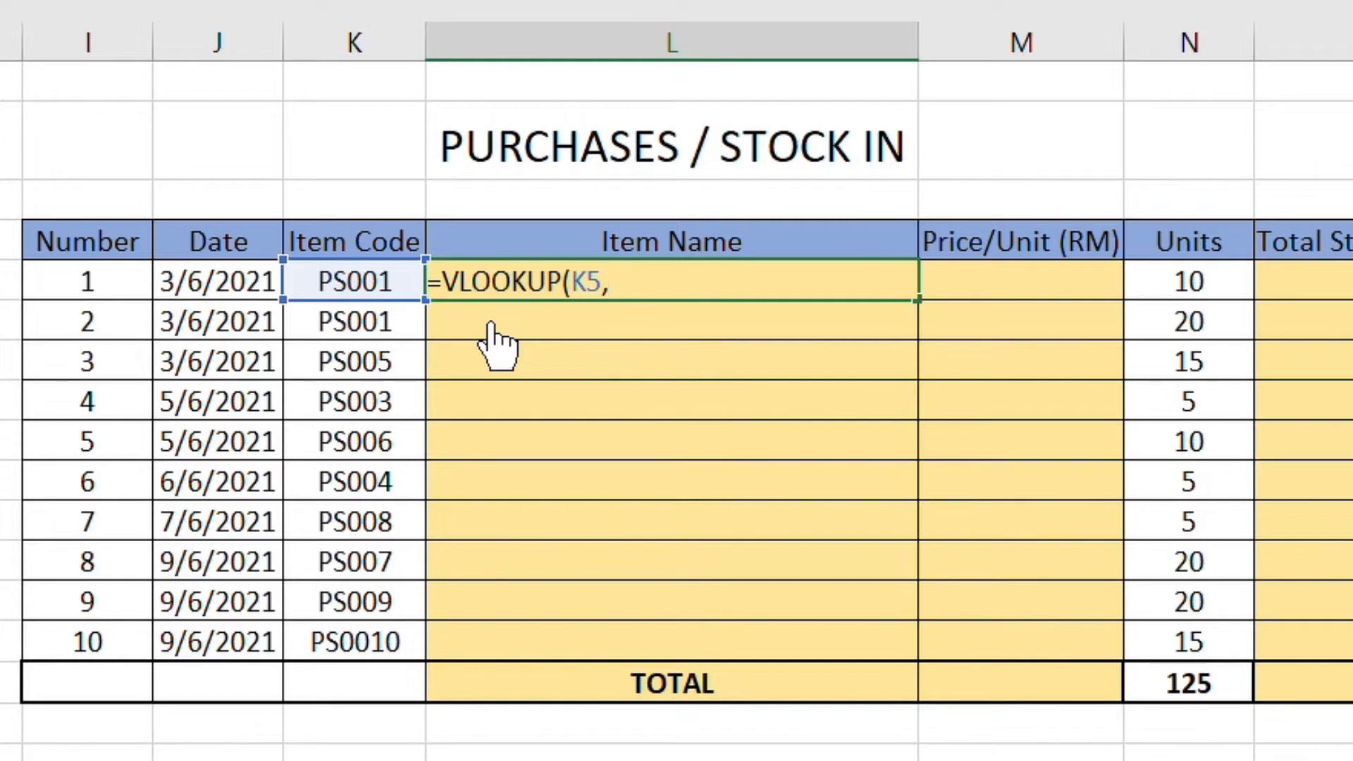
type("STO")
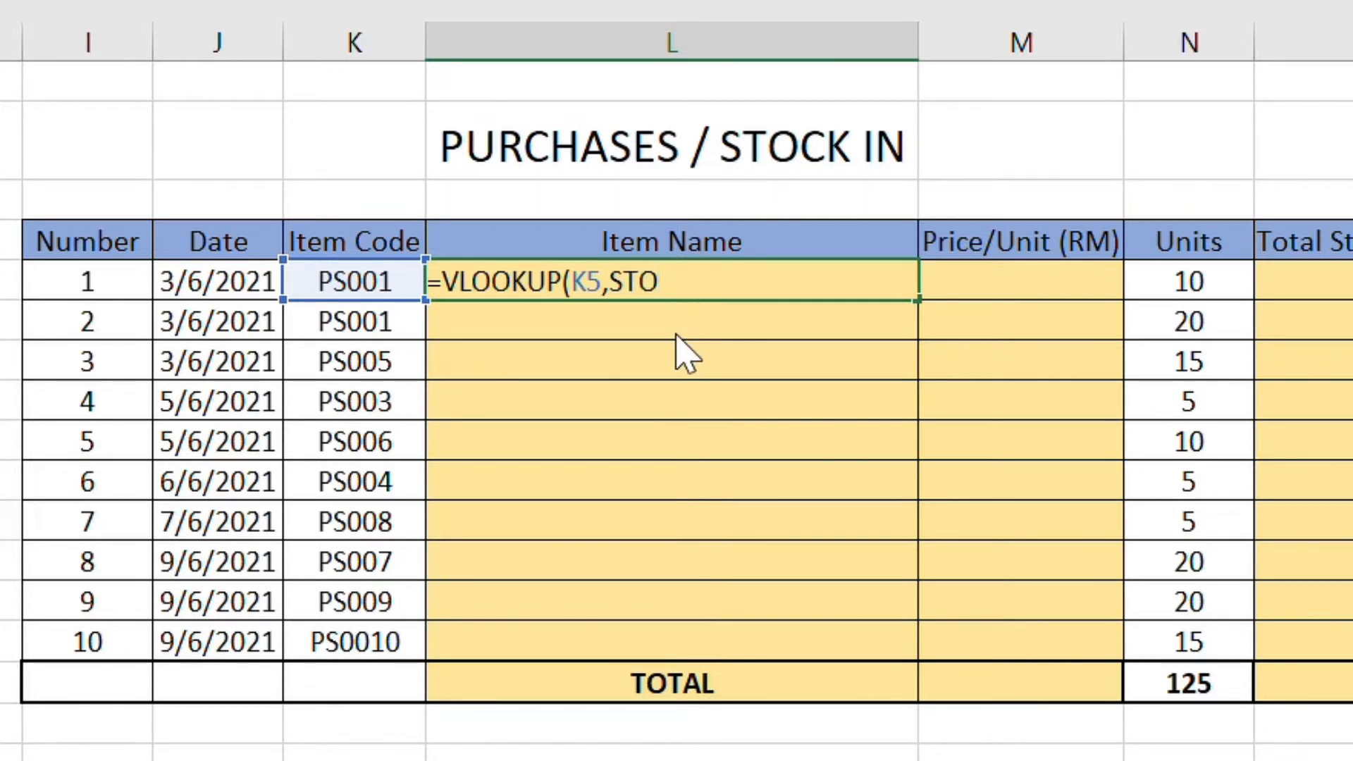
key("Tab")
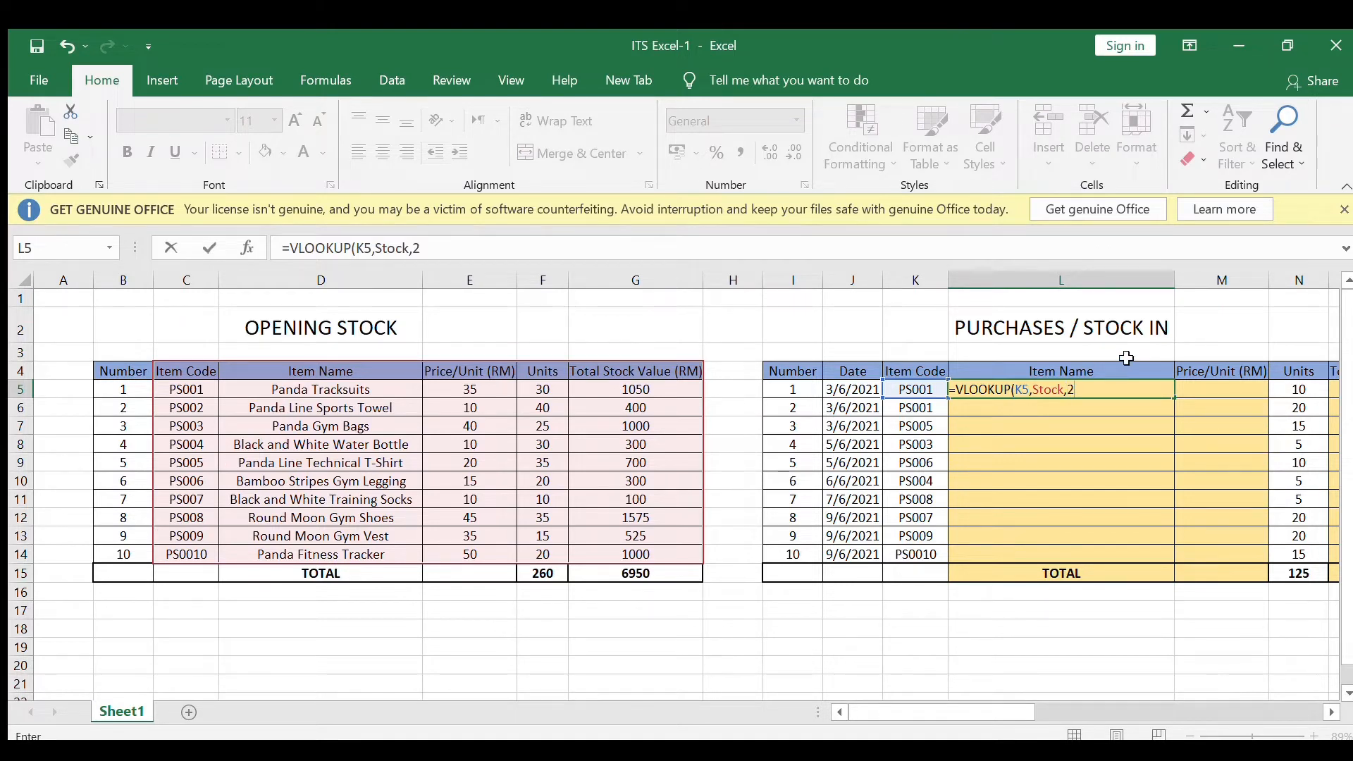
type(",")
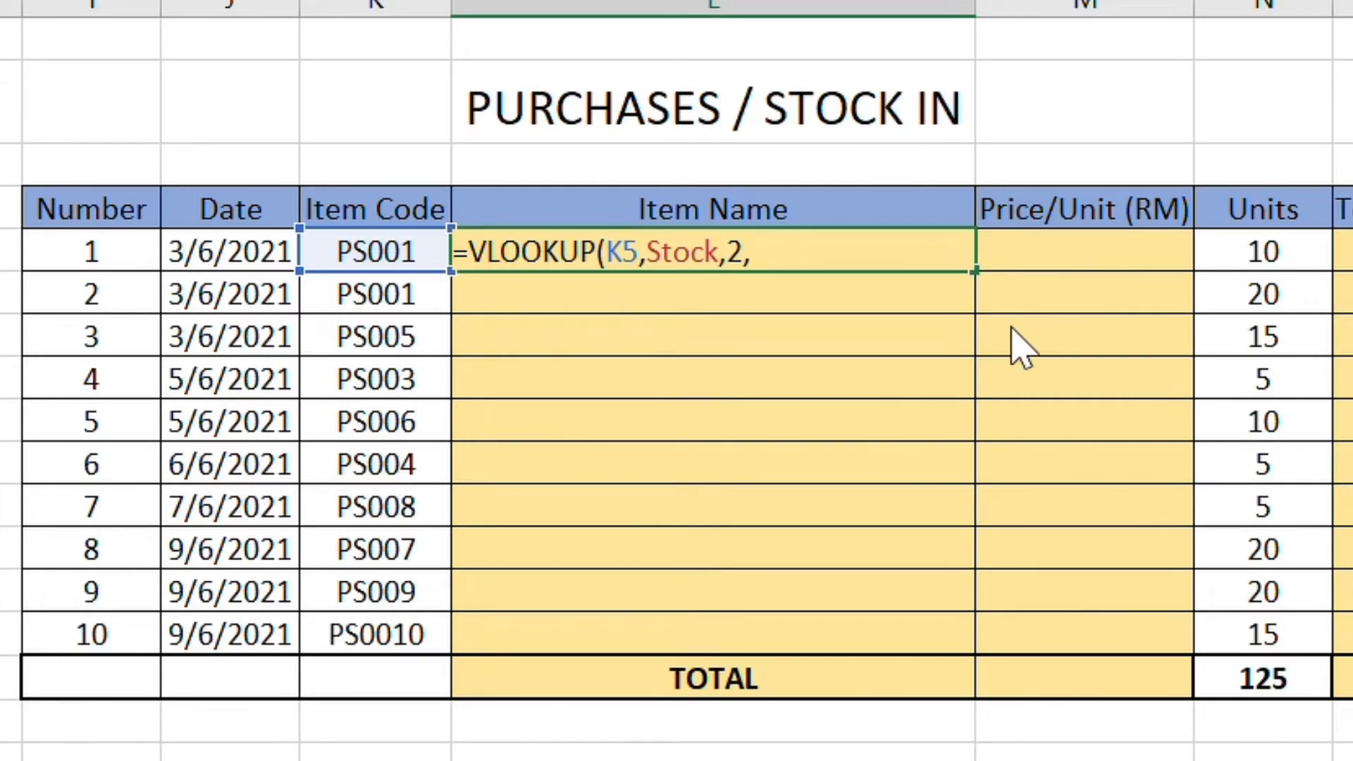
key("Return")
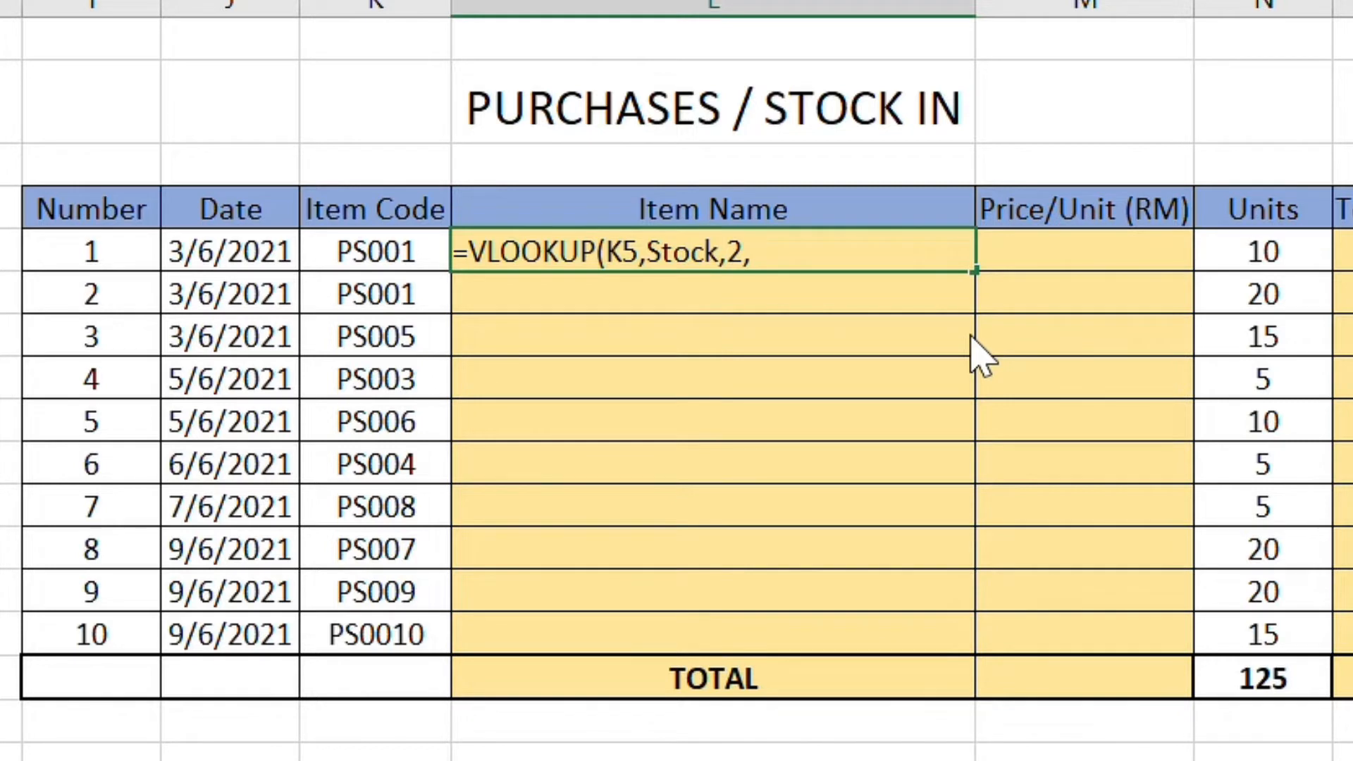
type("FALSE")
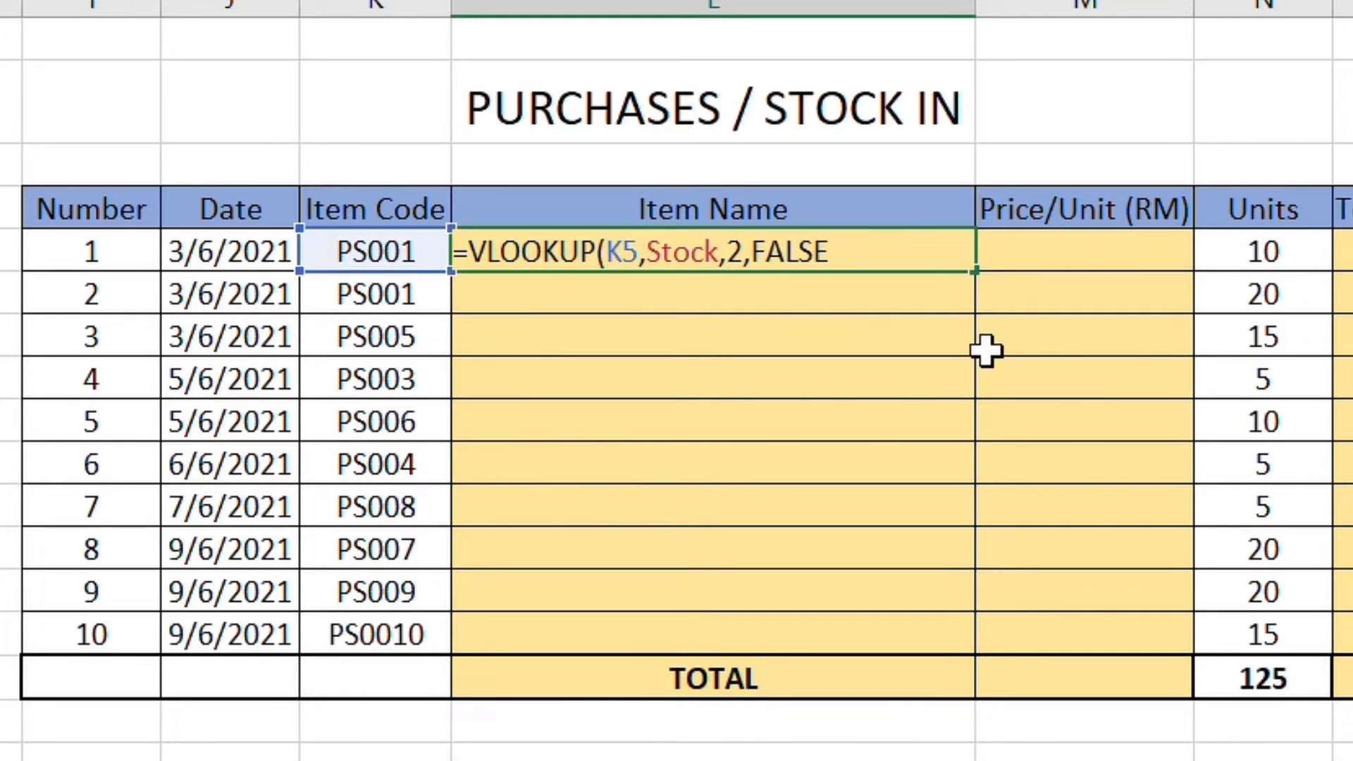
type(")")
key("Return")
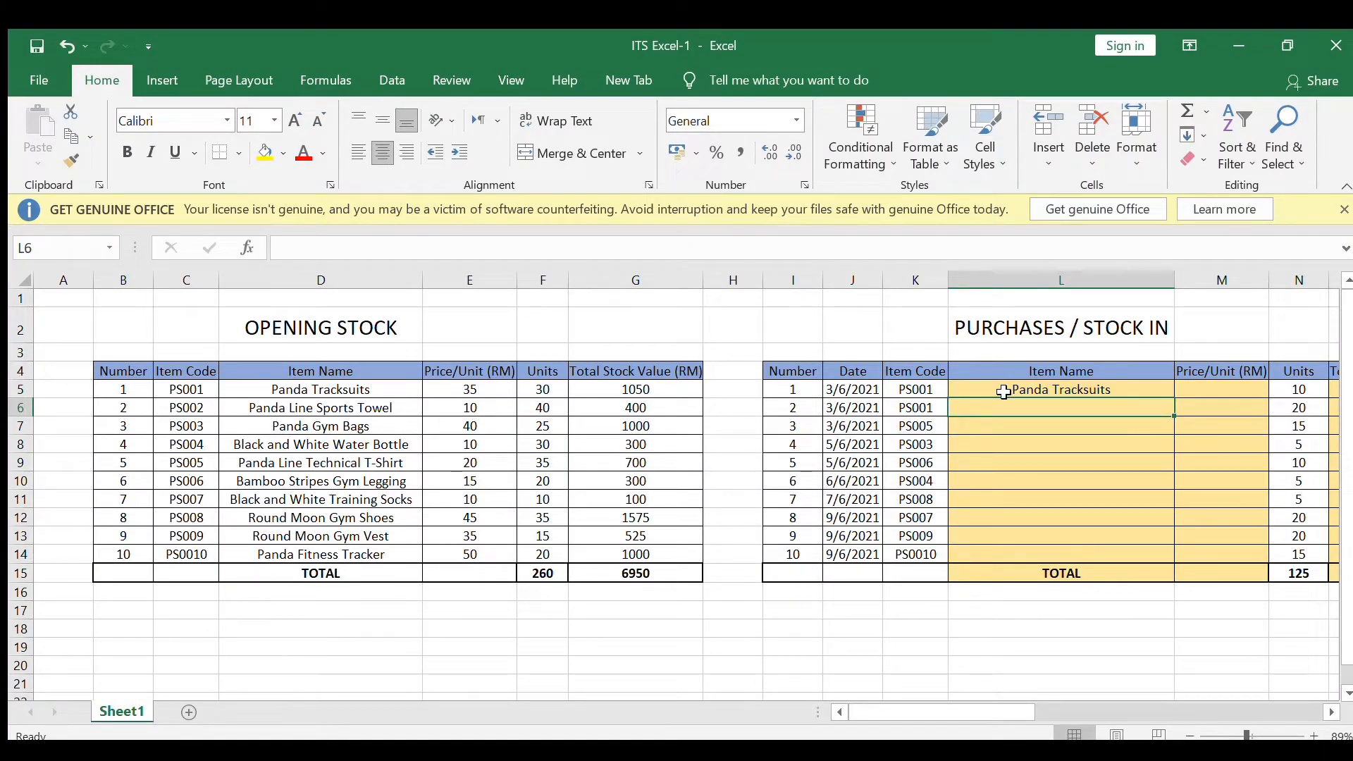
Step: Fill the item name lookup from L5 down to L14 in the Purchases / Stock In table
left_click(1163, 387)
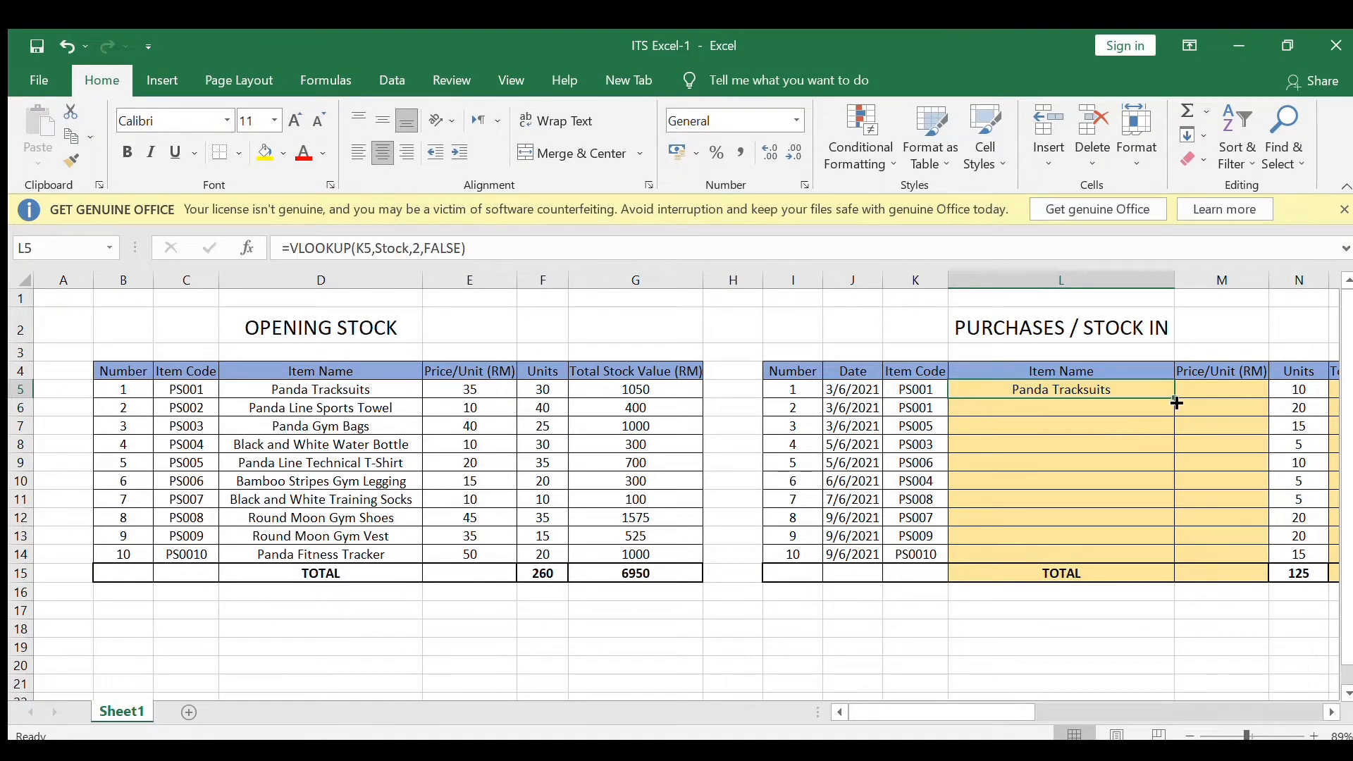
left_click_drag(1176, 403, 1181, 556)
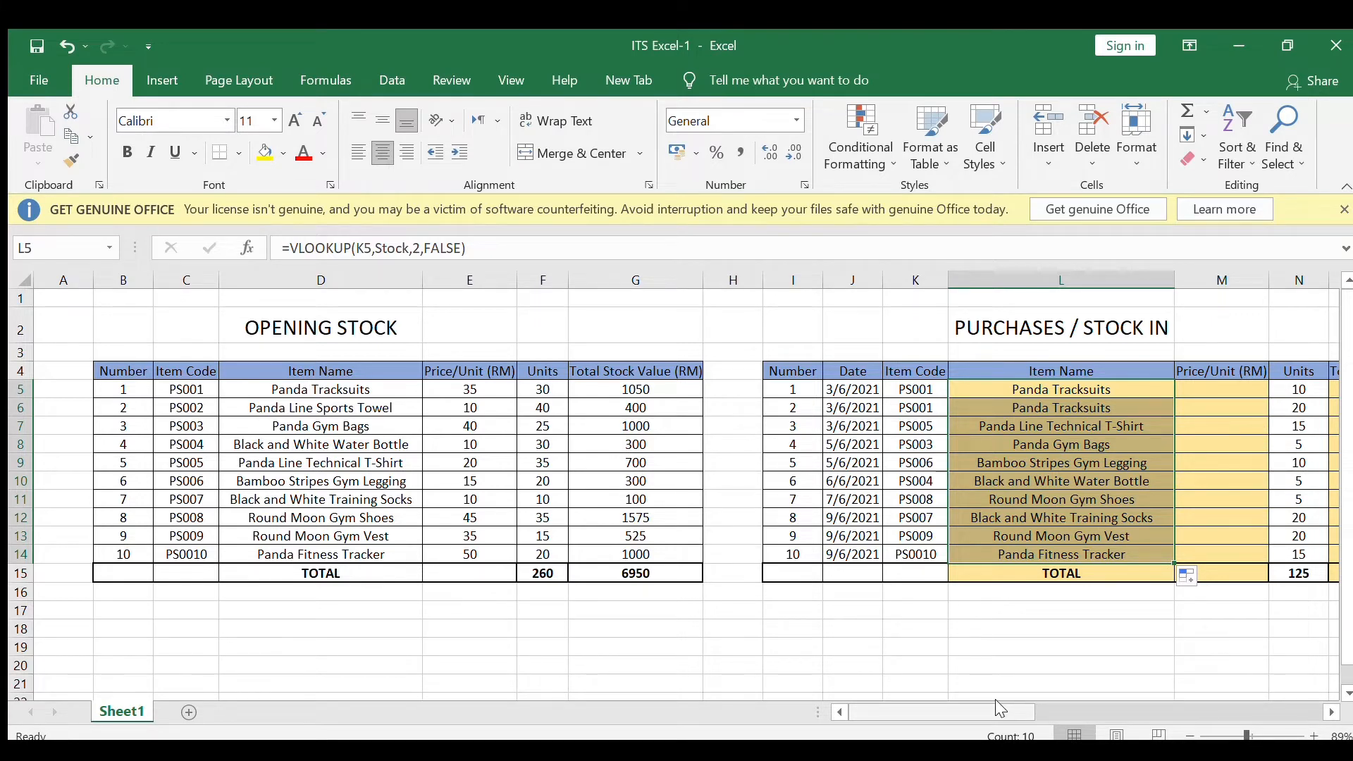
Step: Look up the first purchase's price per unit in M5 with =VLOOKUP(K5,Stock,3,FALSE)
left_click_drag(1000, 700, 1019, 705)
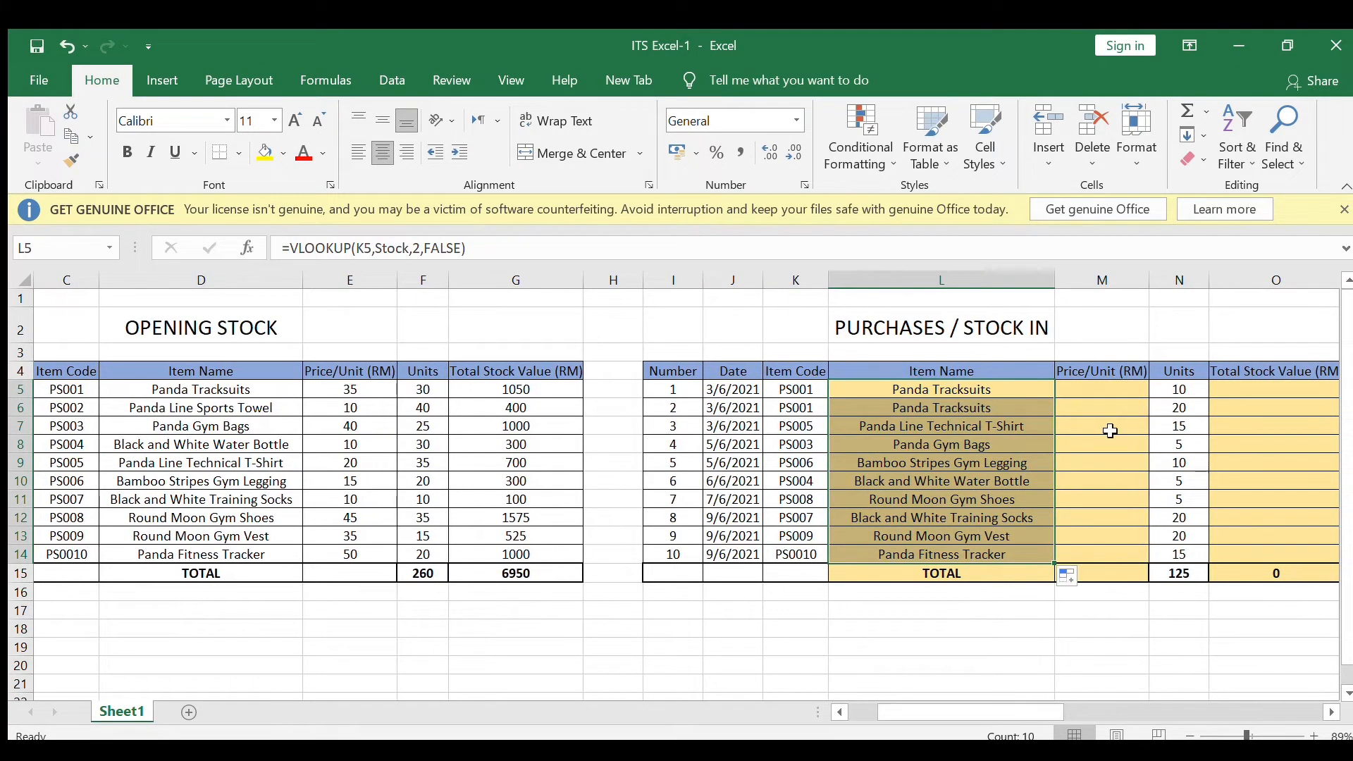
left_click(1092, 393)
type("=")
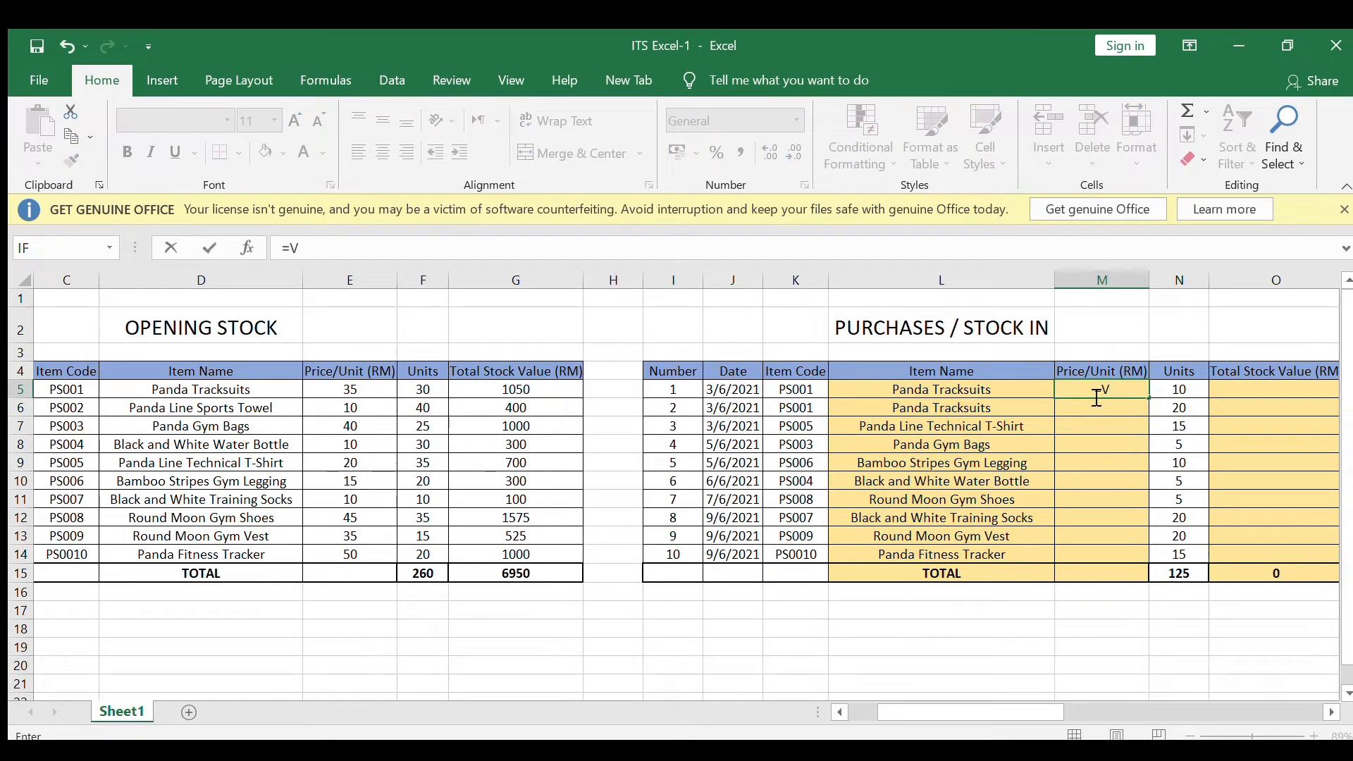
type("VLOOKUP(")
left_click(802, 389)
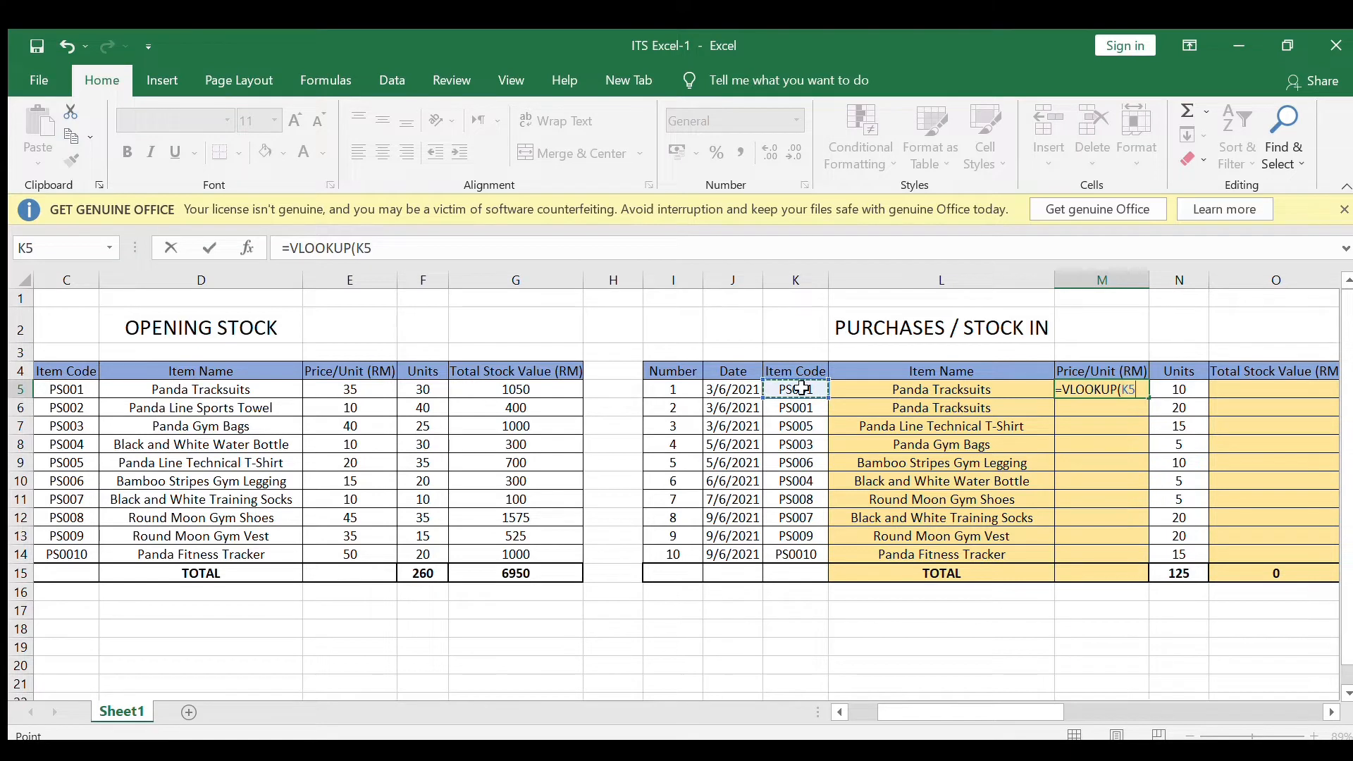
type(",ST")
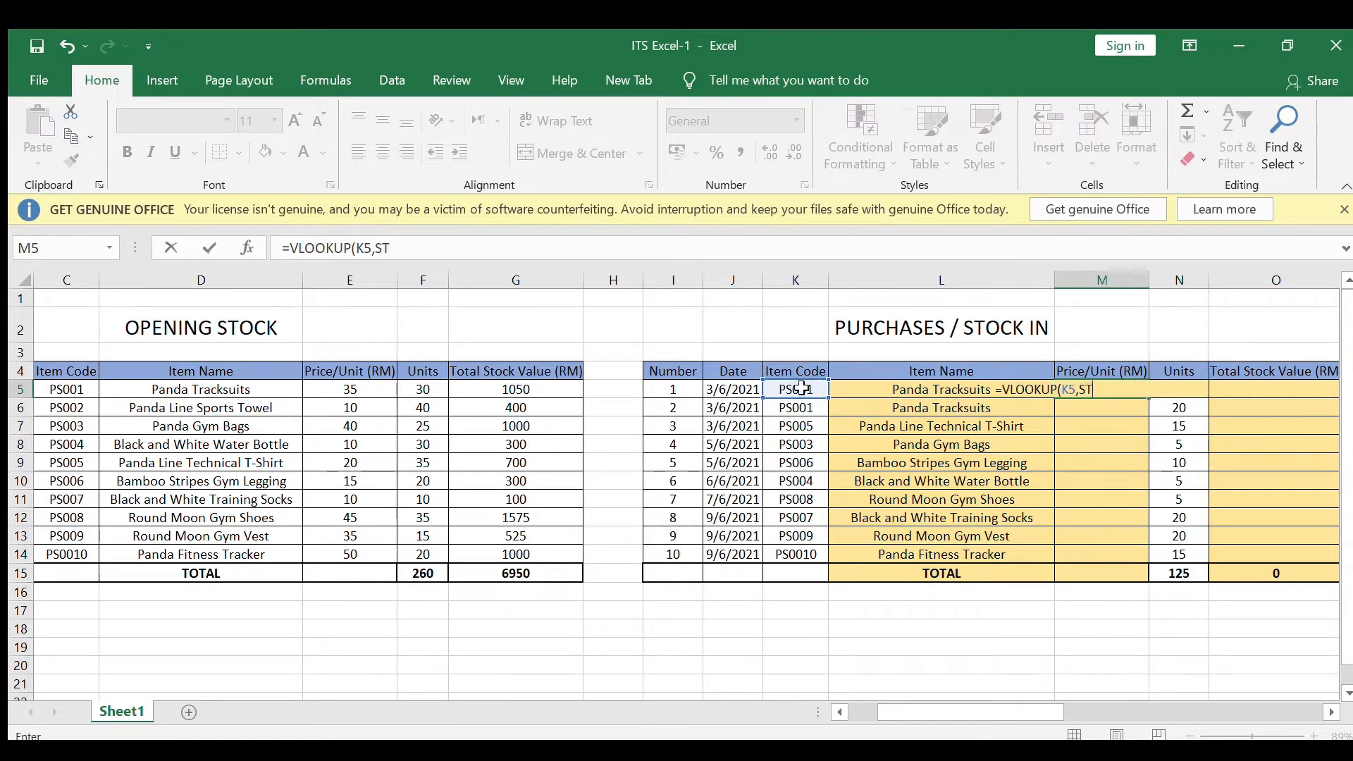
type("O")
double_click(1054, 438)
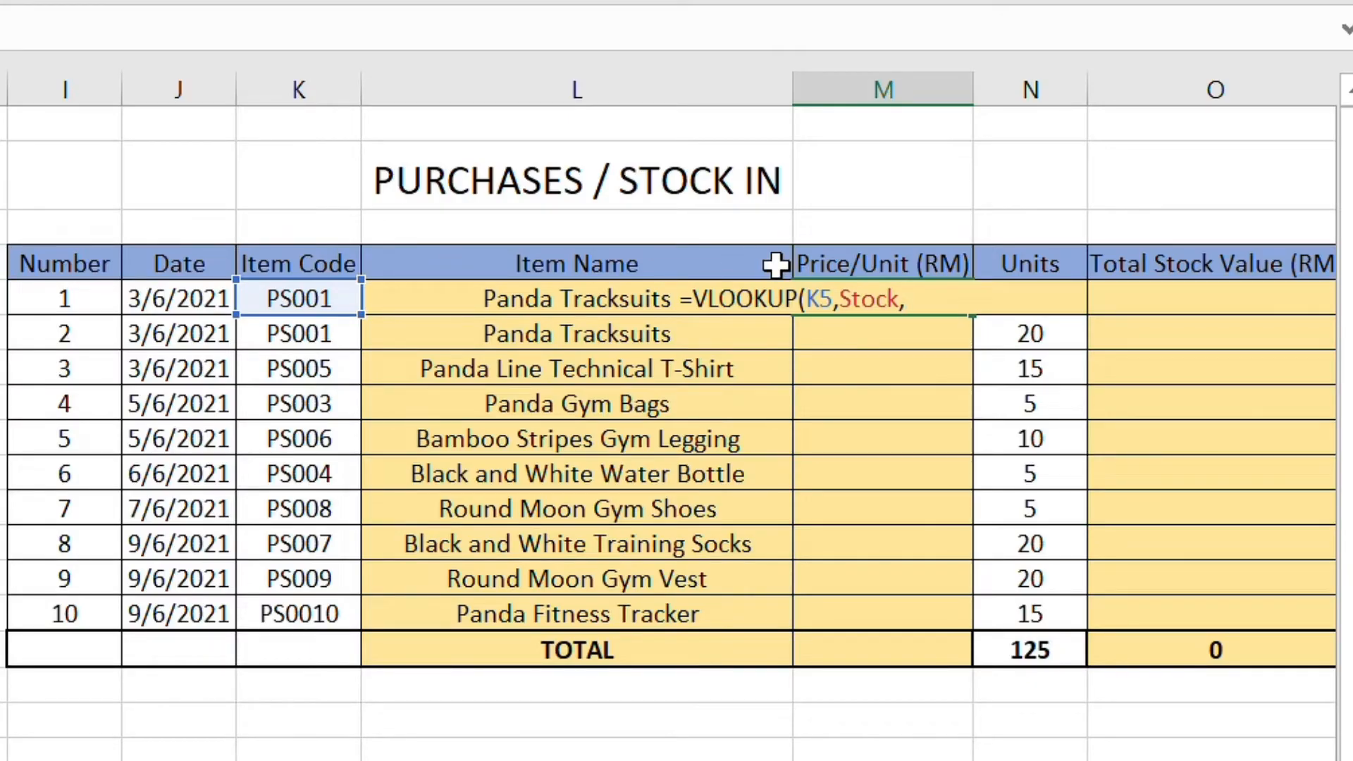
type("3,FALSE)")
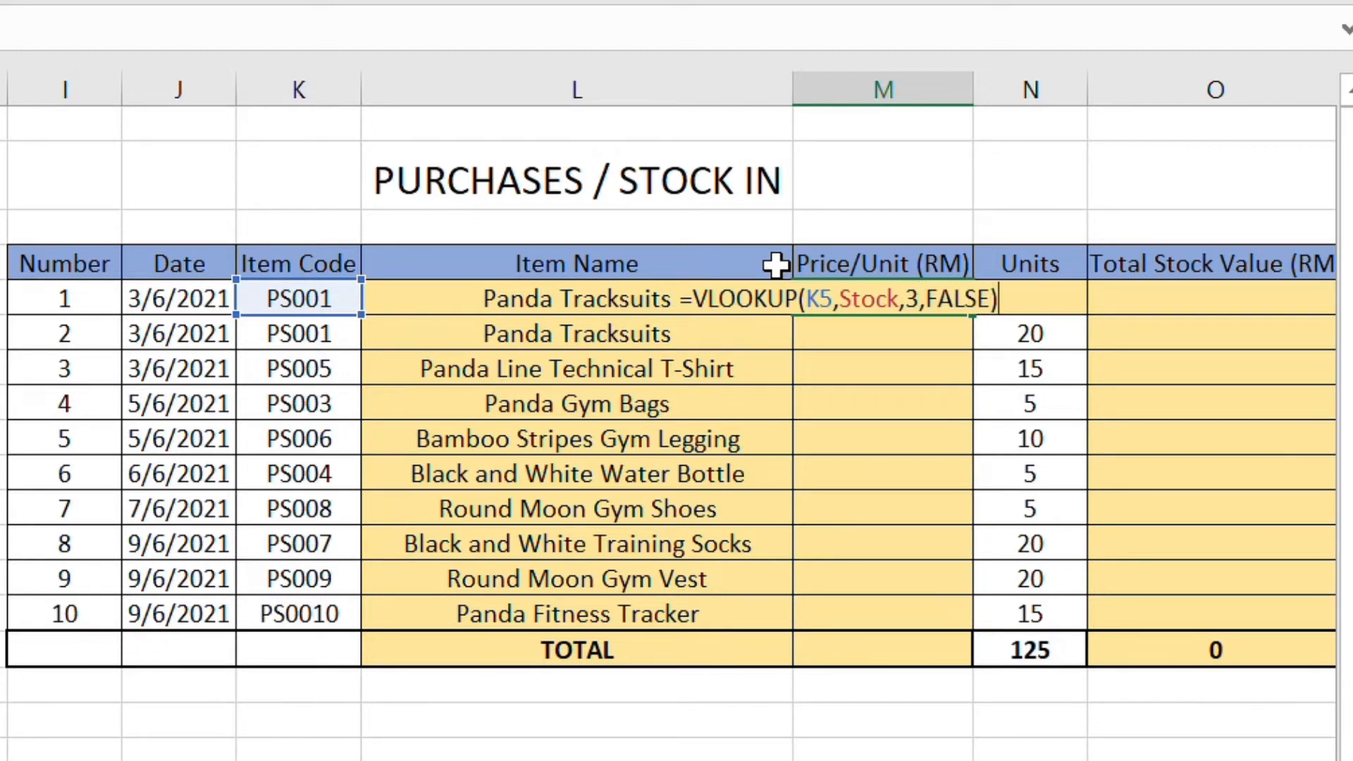
key("Return")
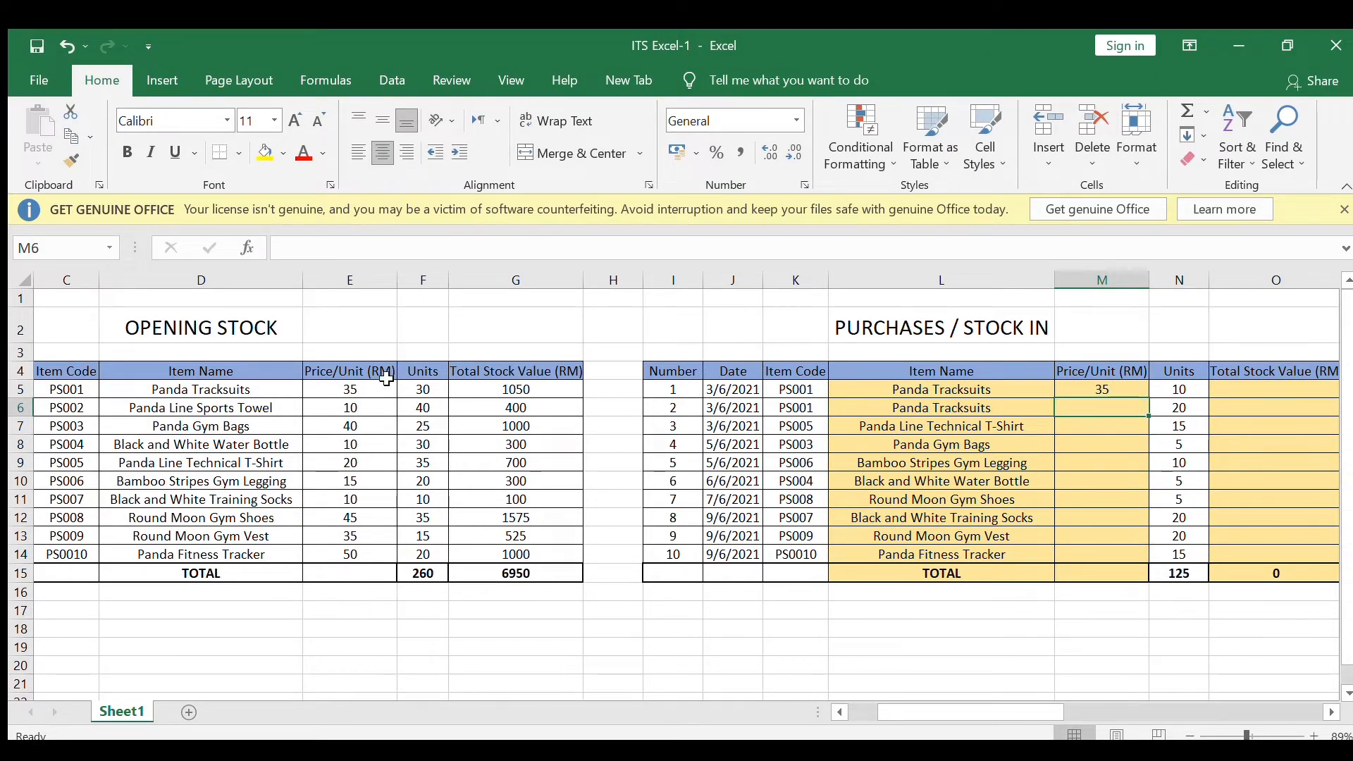
Step: Fill the price lookup from M5 down to M14, then deselect the column
left_click(1127, 390)
left_click_drag(1147, 398, 1149, 567)
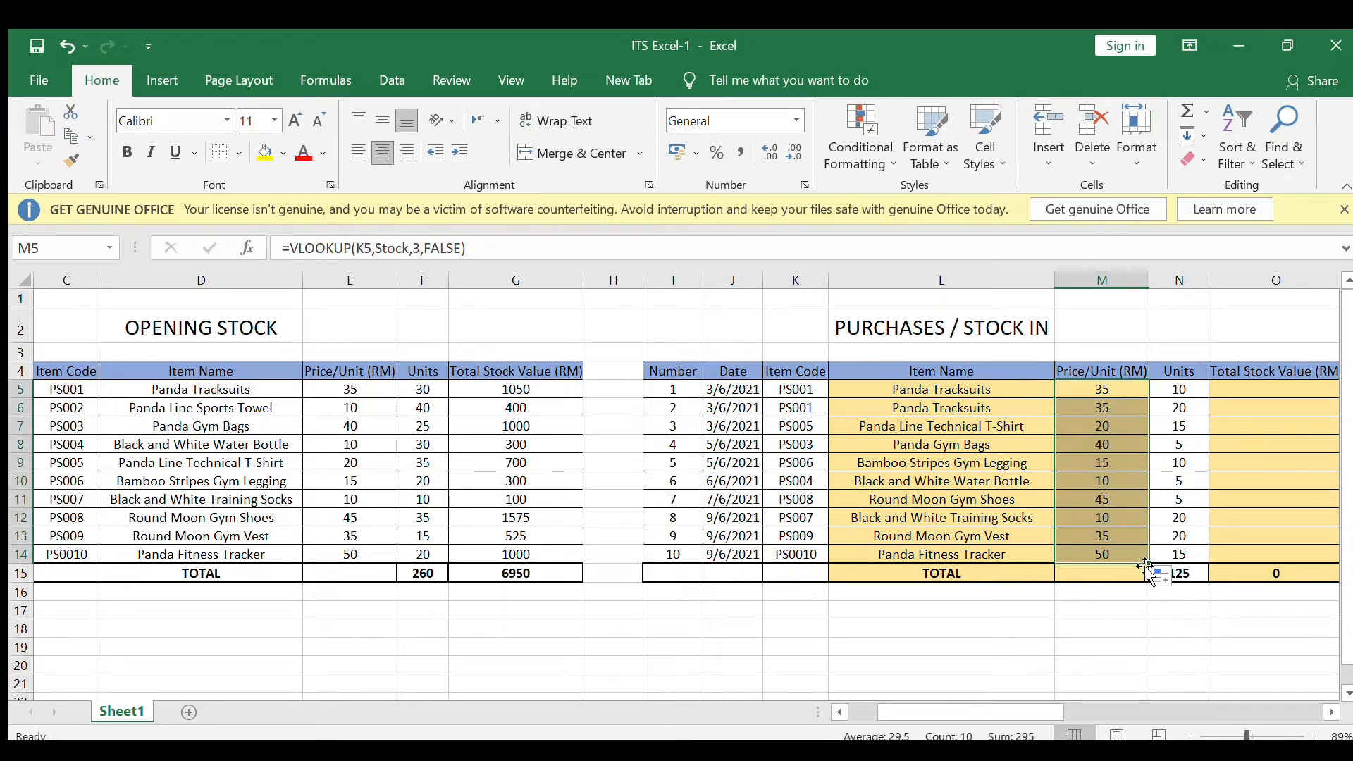
left_click(1088, 629)
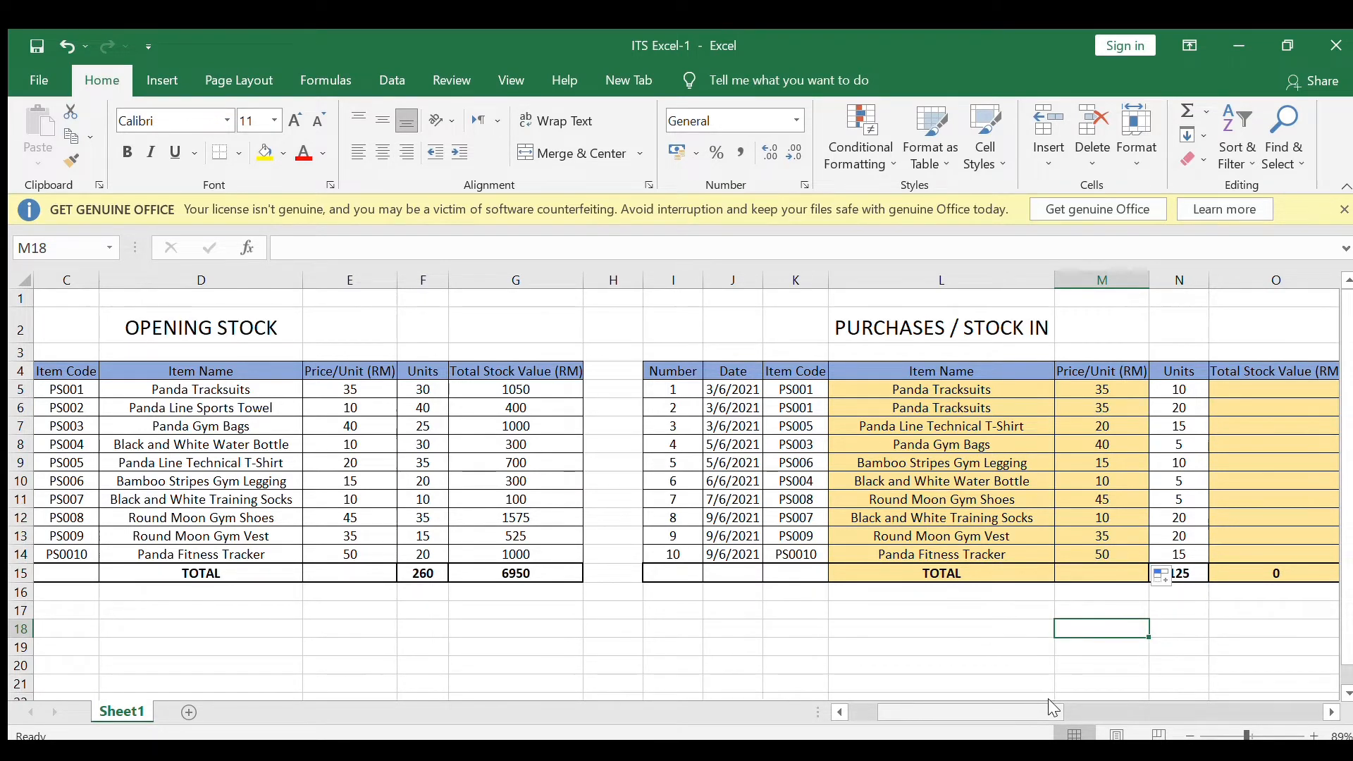
Step: Change the second purchase's item code in K6 to PS002
scroll(1035, 701, "right", 2)
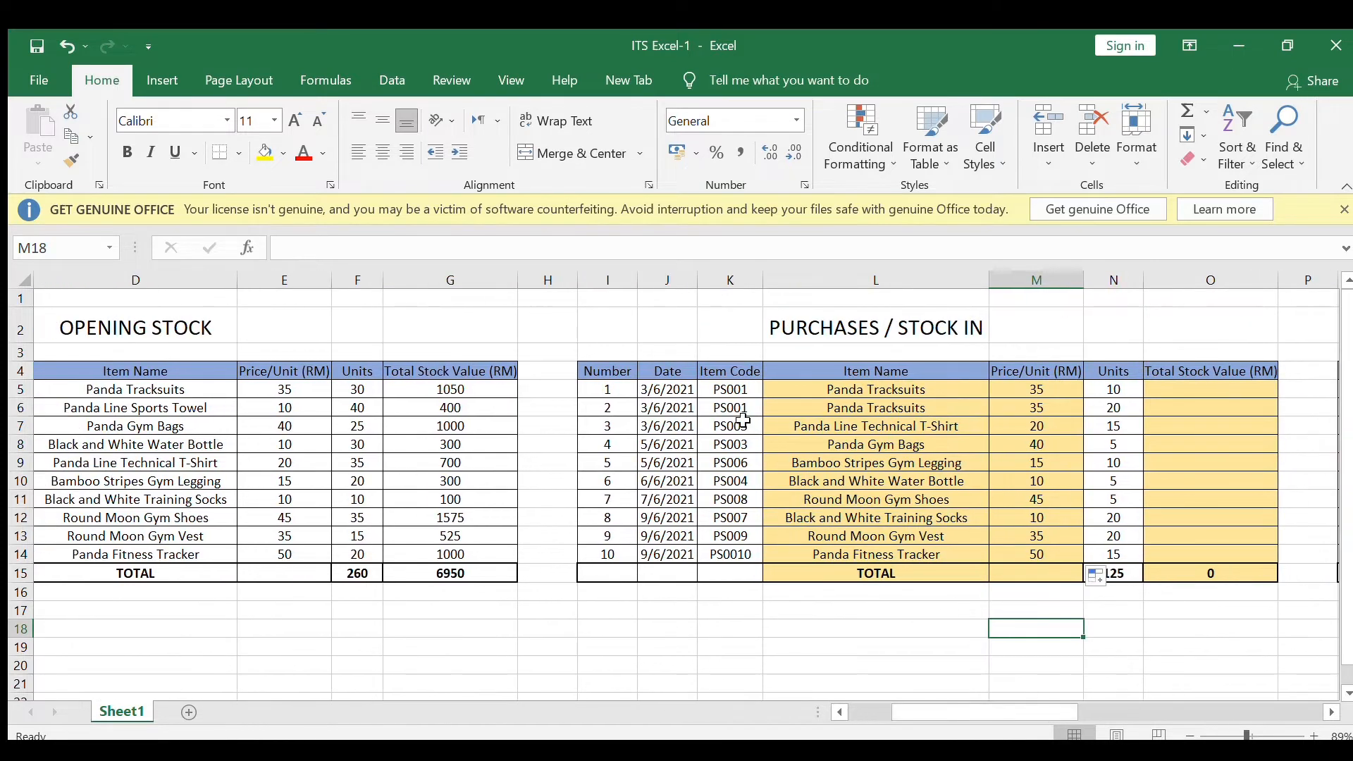
left_click(752, 408)
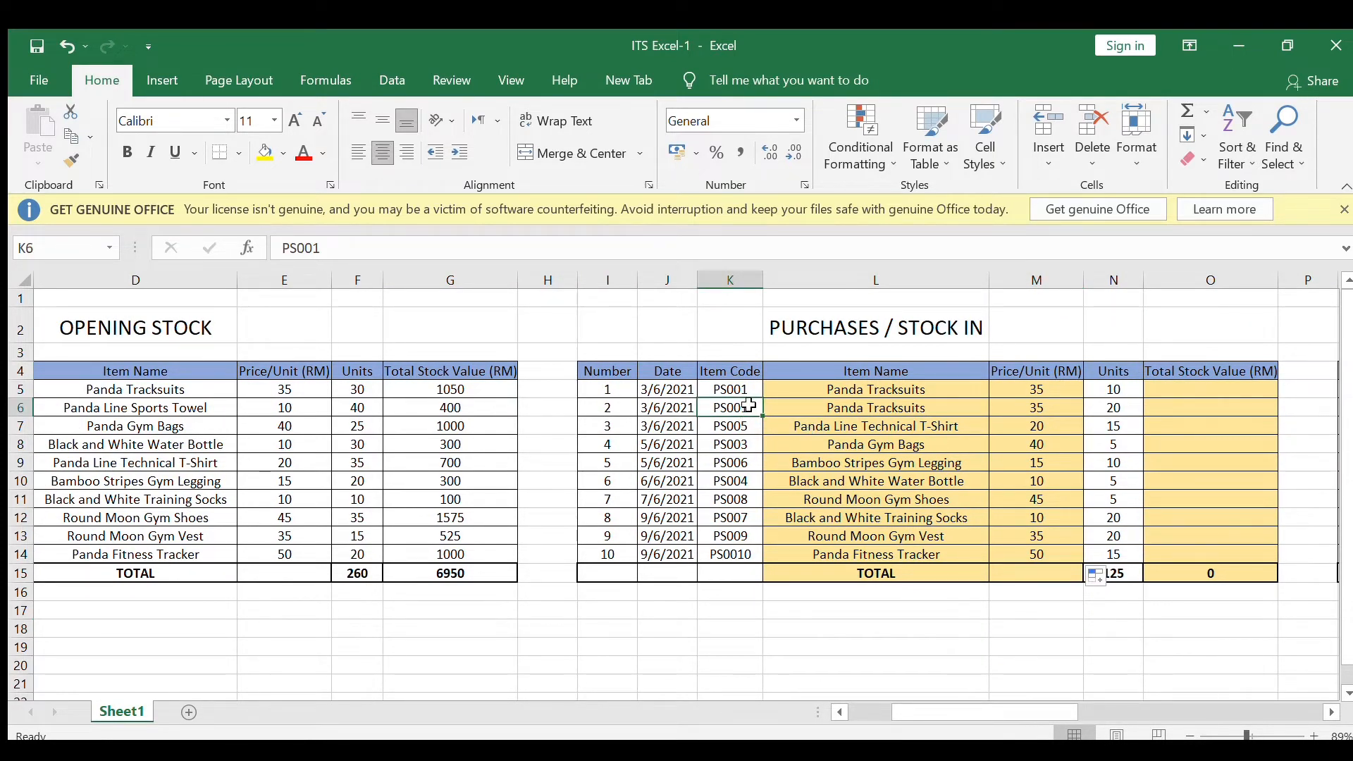
left_click(388, 257)
key("BackSpace")
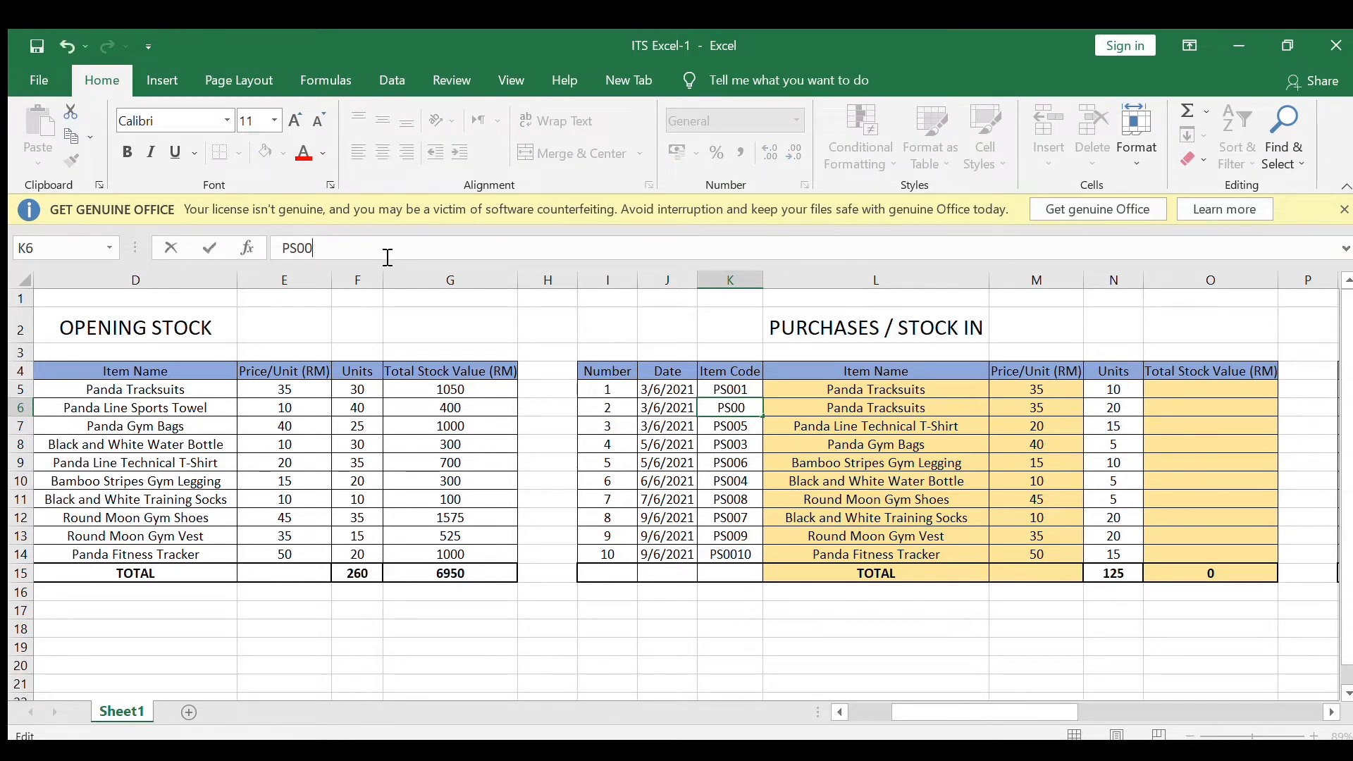
type("2")
key("Return")
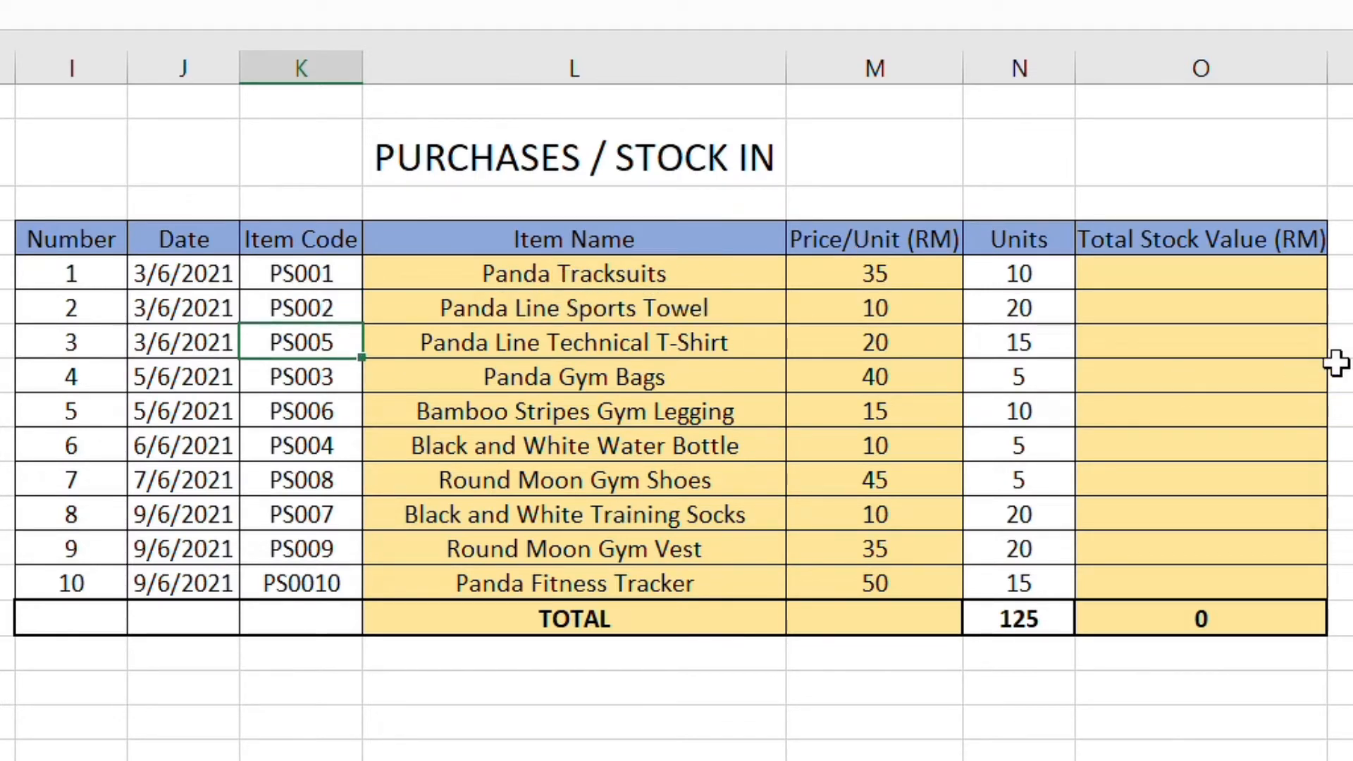
Step: Calculate the first purchase's total stock value in O5 by multiplying its units (N5) by its price per unit (M5)
left_click(1185, 281)
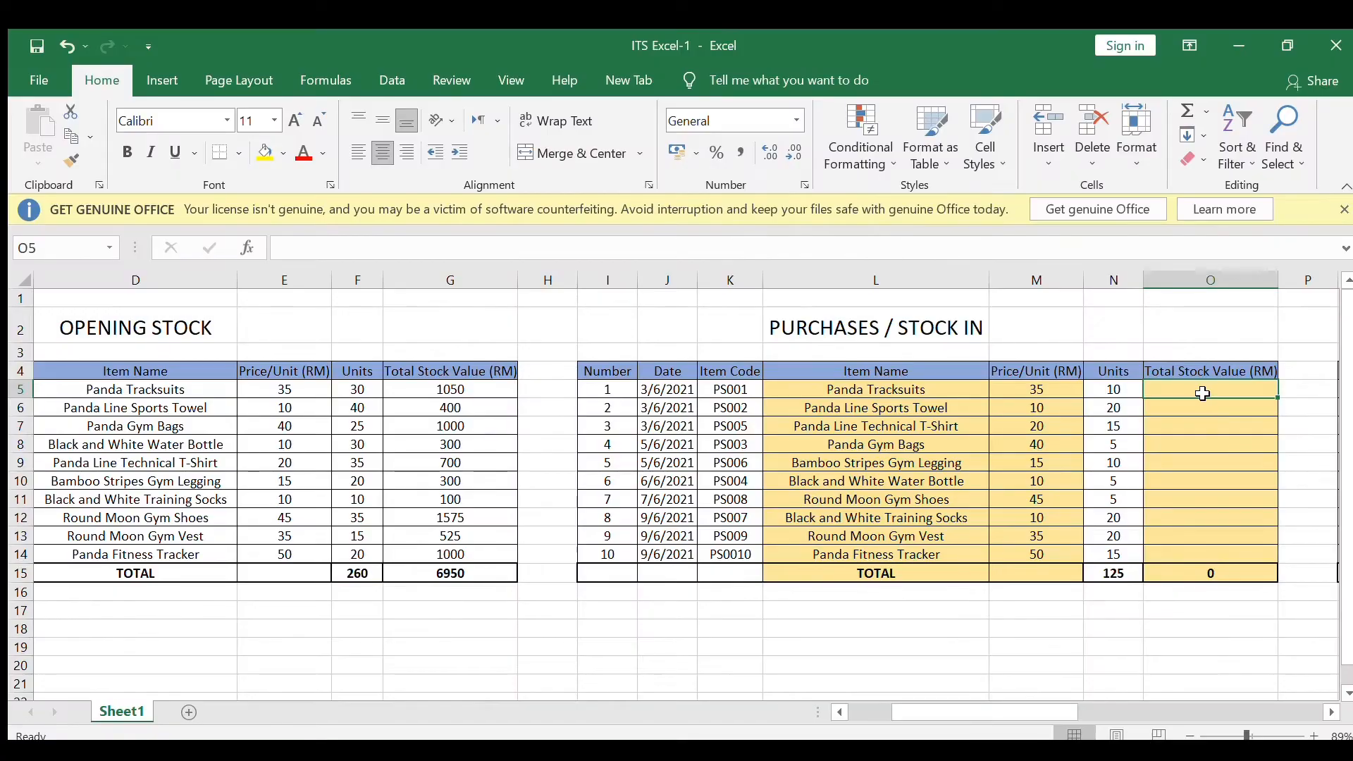
type("=")
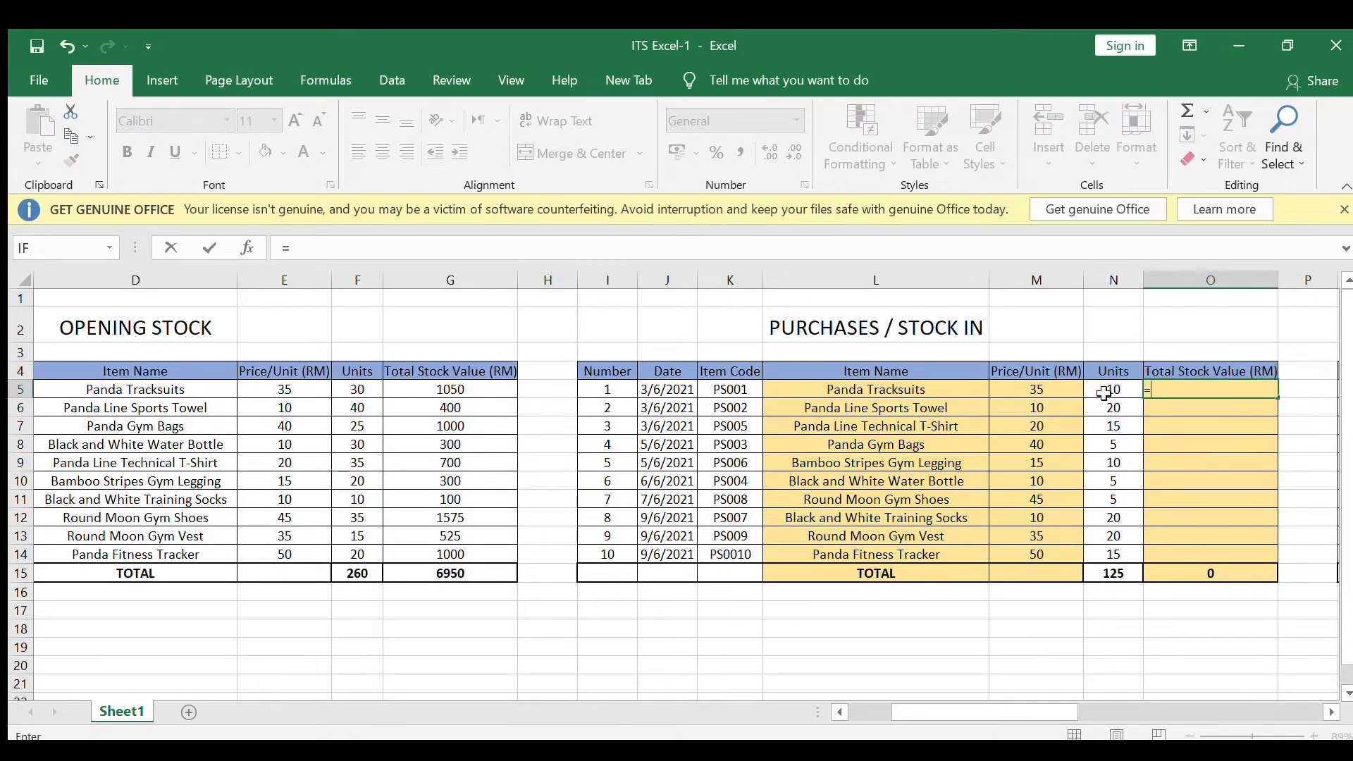
left_click(1104, 393)
type("*")
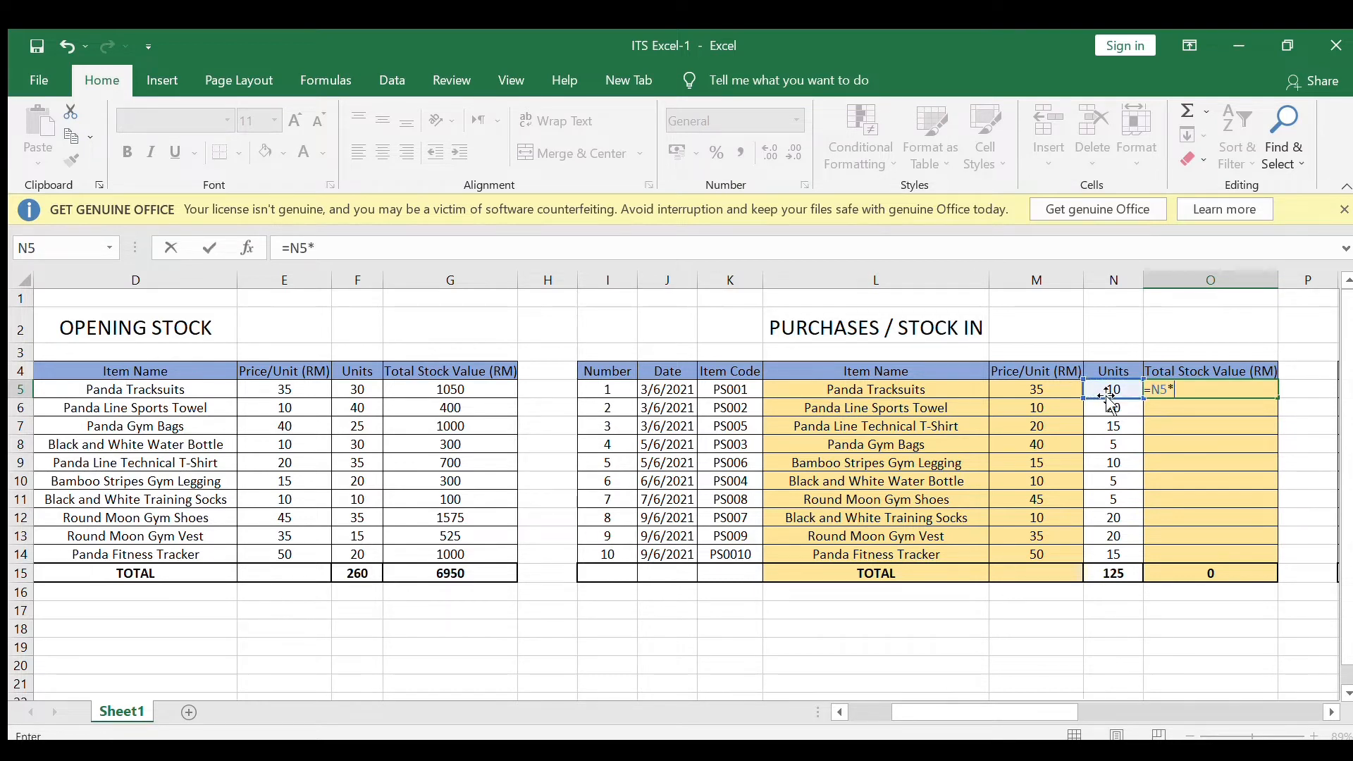
left_click(1050, 390)
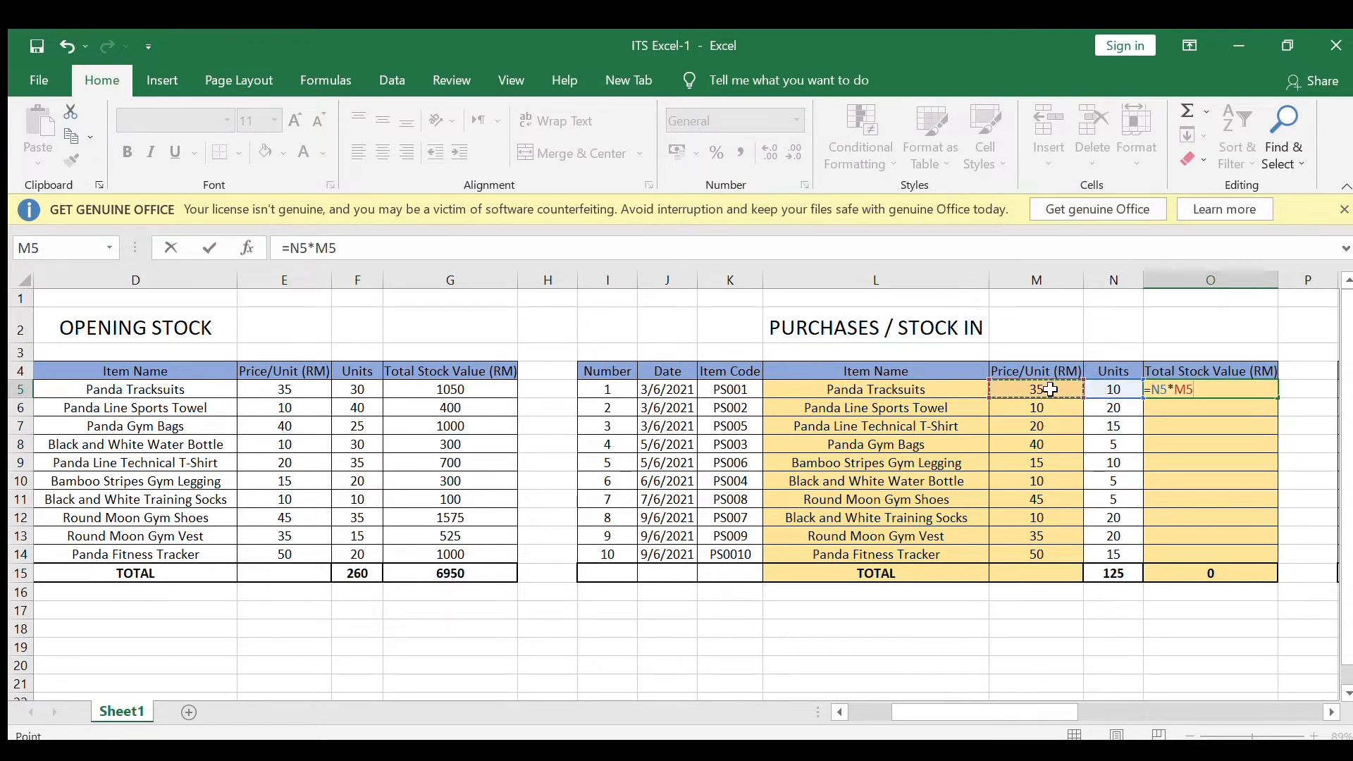
key("Return")
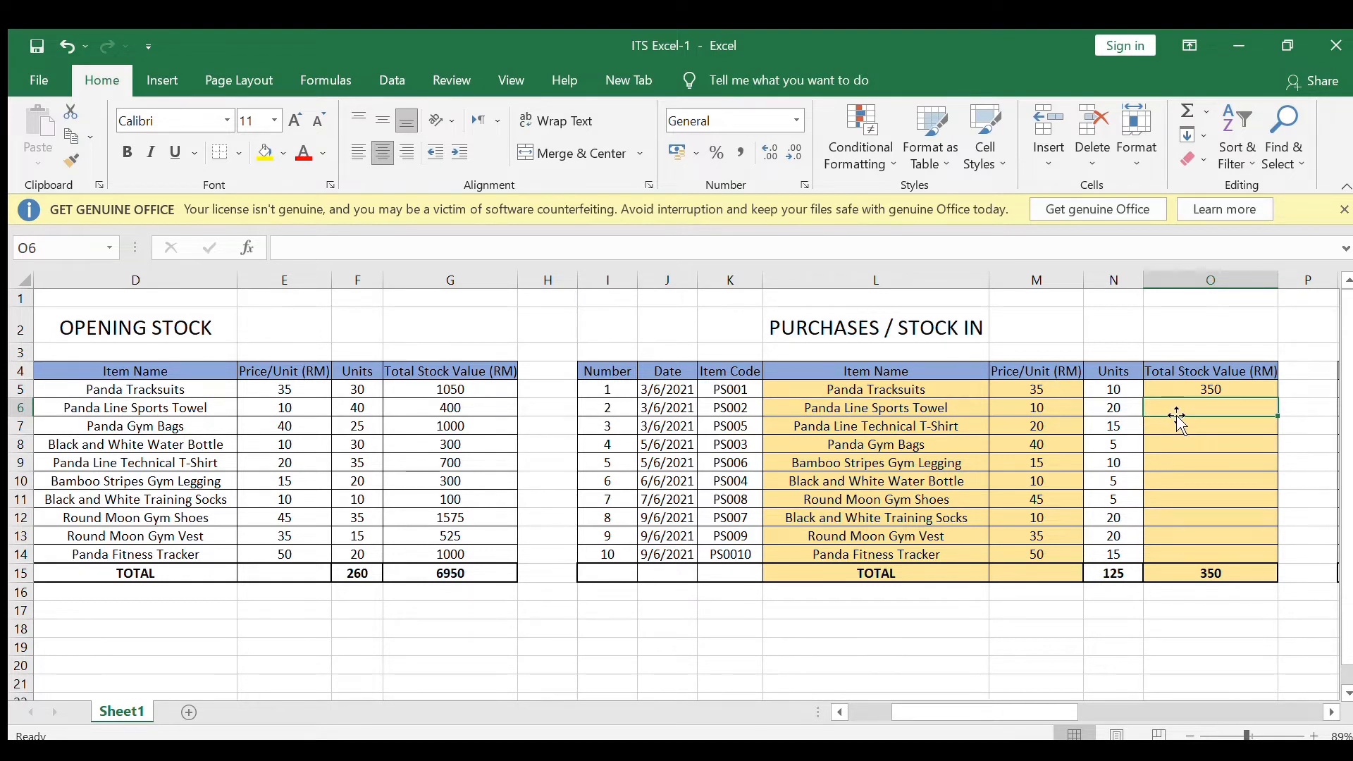
Step: Fill the total stock value formula from O5 down to O14 in the purchases table
left_click(1254, 392)
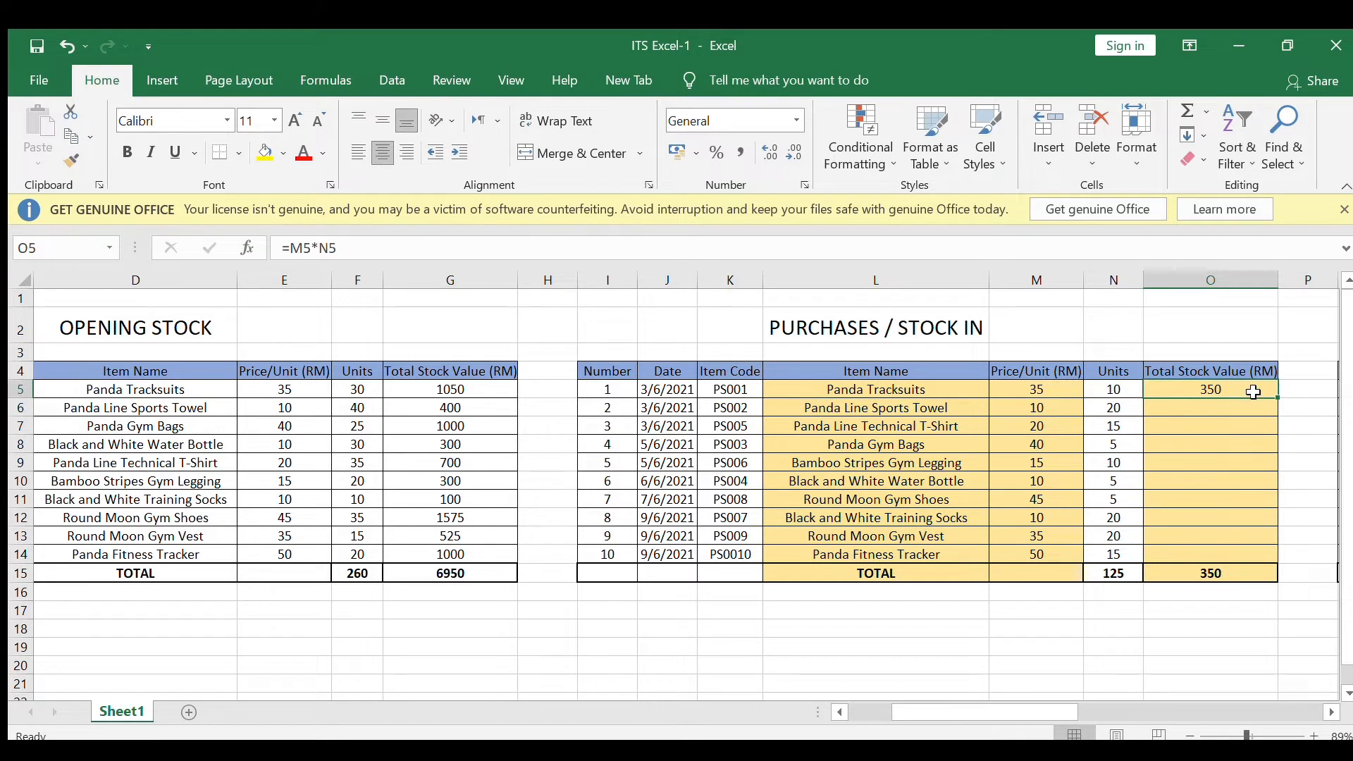
left_click_drag(1277, 399, 1275, 556)
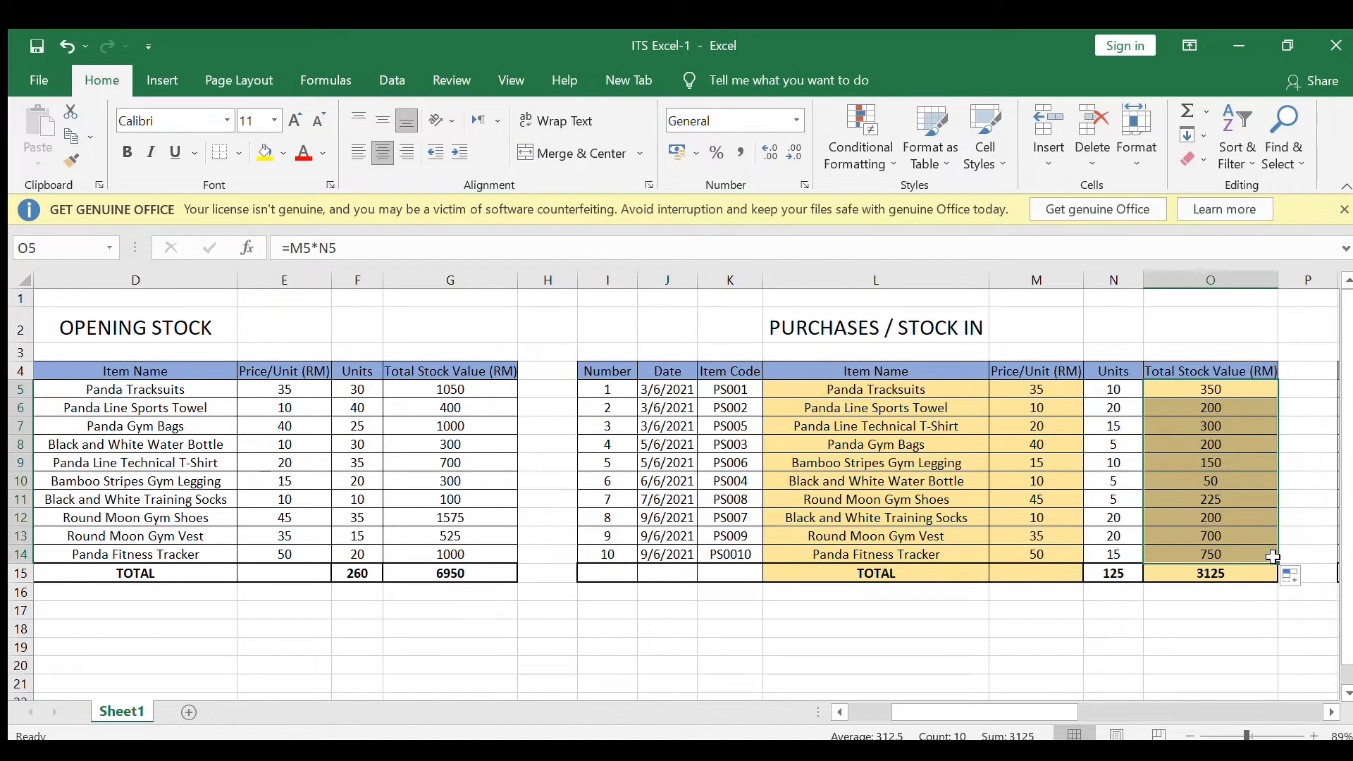
Step: Look up the first sale's item name in T5 of the Sales / Stock Out table with =VLOOKUP(S5,Stock,2,FALSE)
scroll(1163, 479, "right", 4)
left_click(1060, 396)
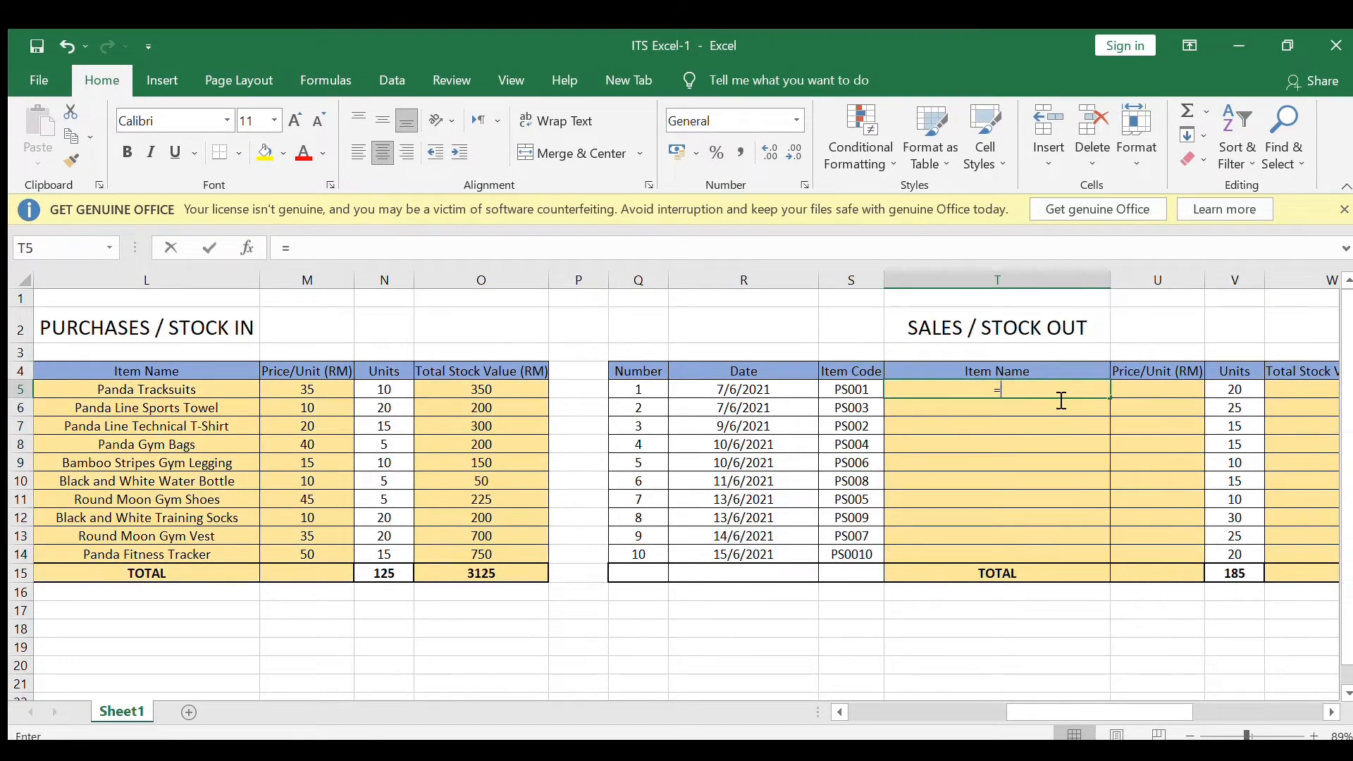
type("=V")
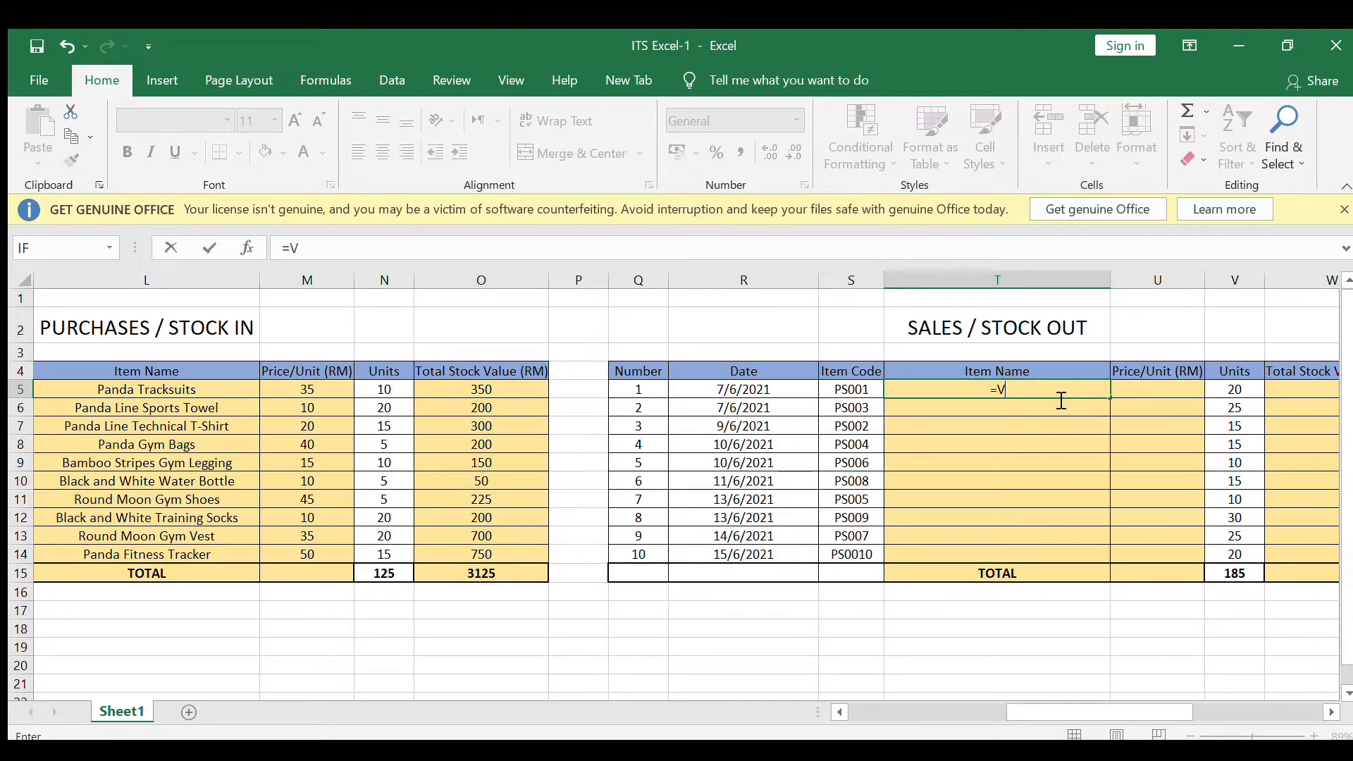
type("LOOKUP(")
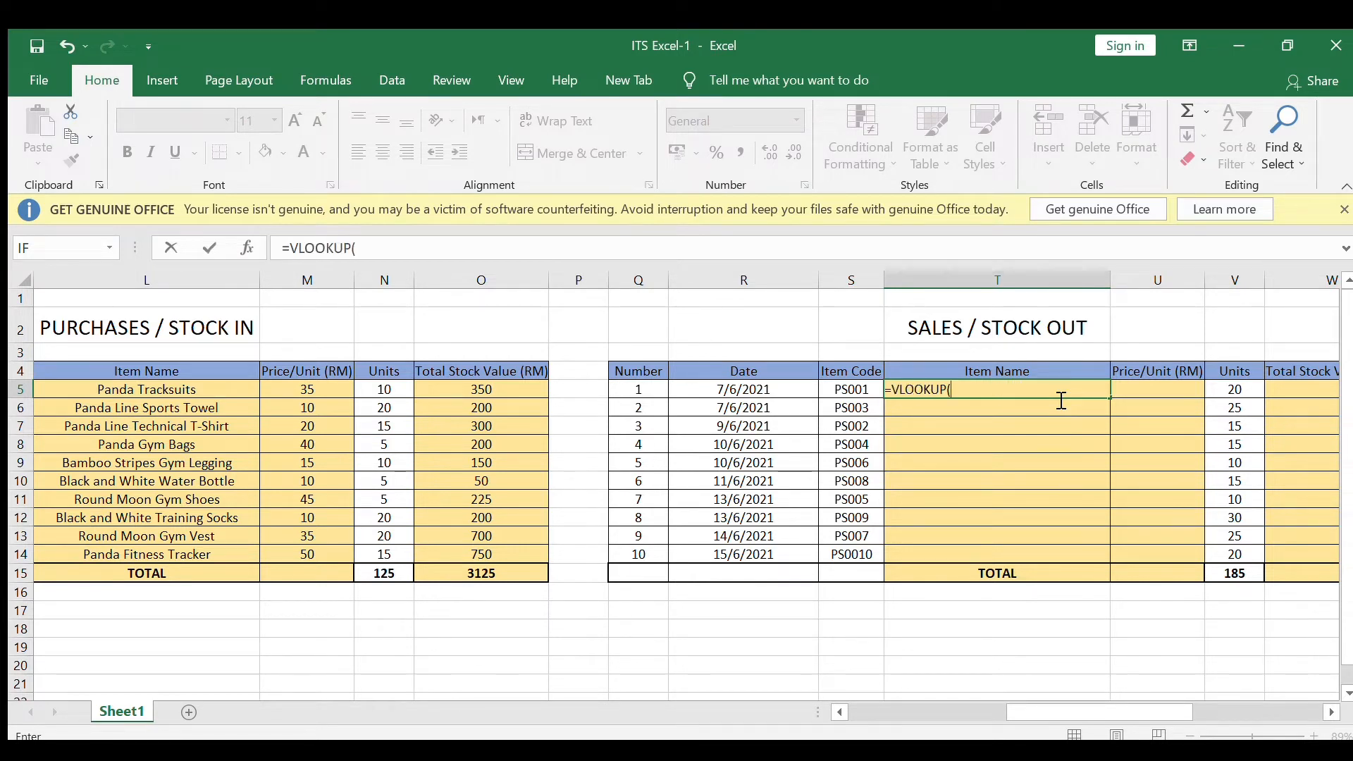
left_click(837, 389)
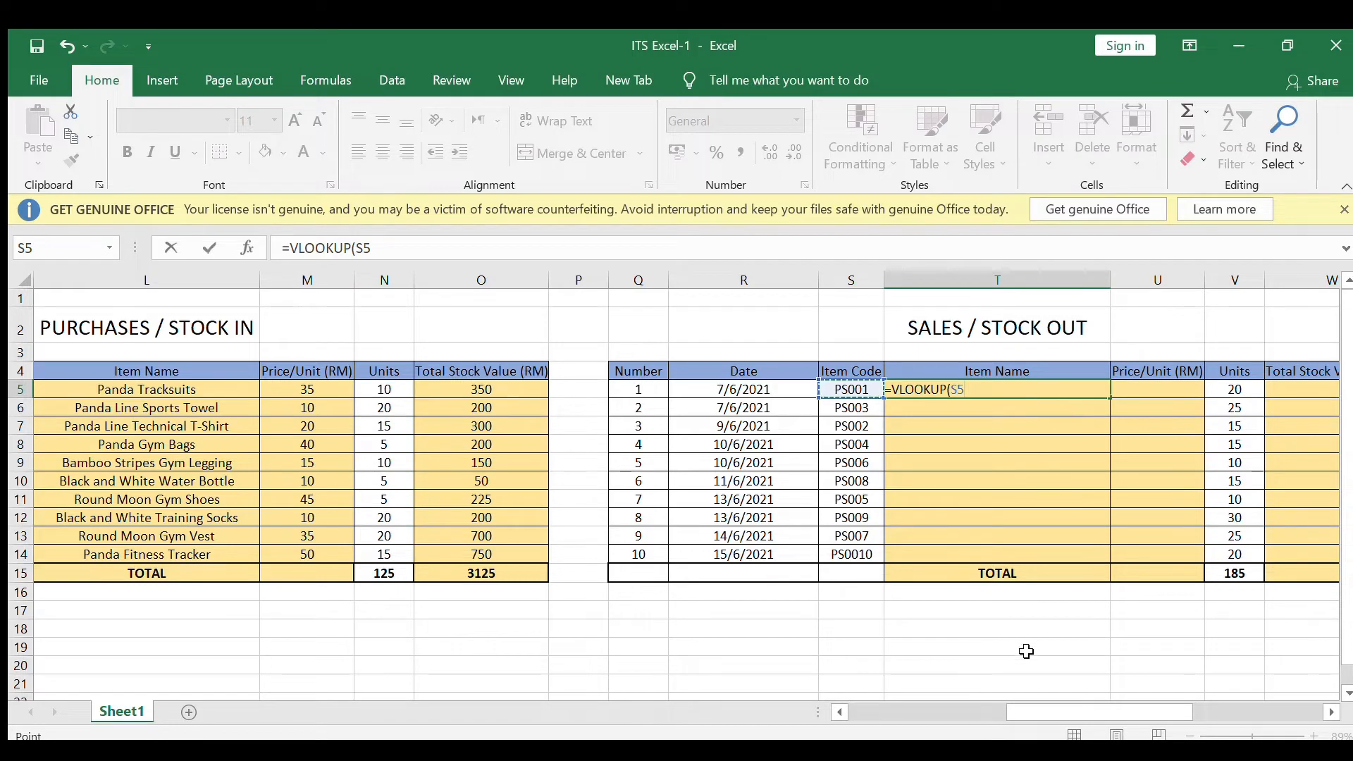
left_click_drag(1036, 712, 872, 714)
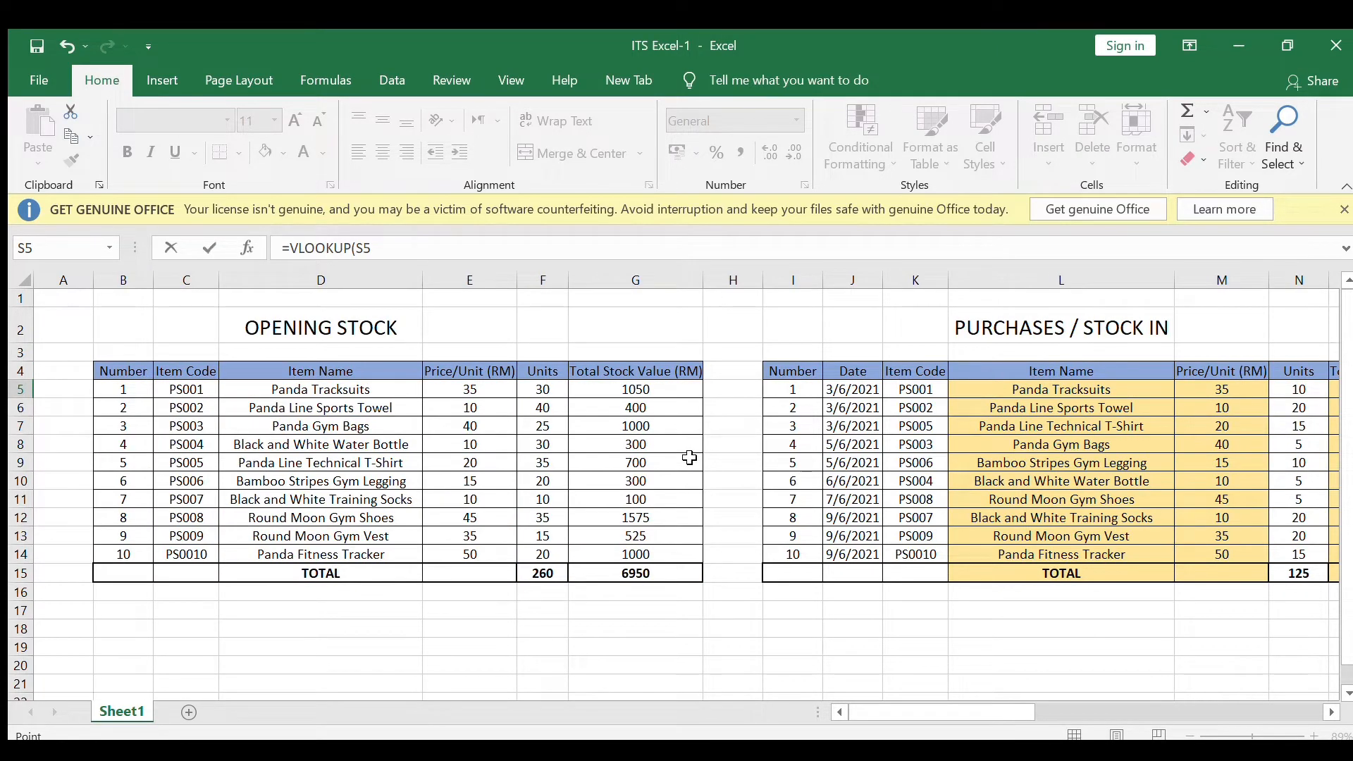
type("2")
type("TO")
key("Tab")
type(",2,FALSE")
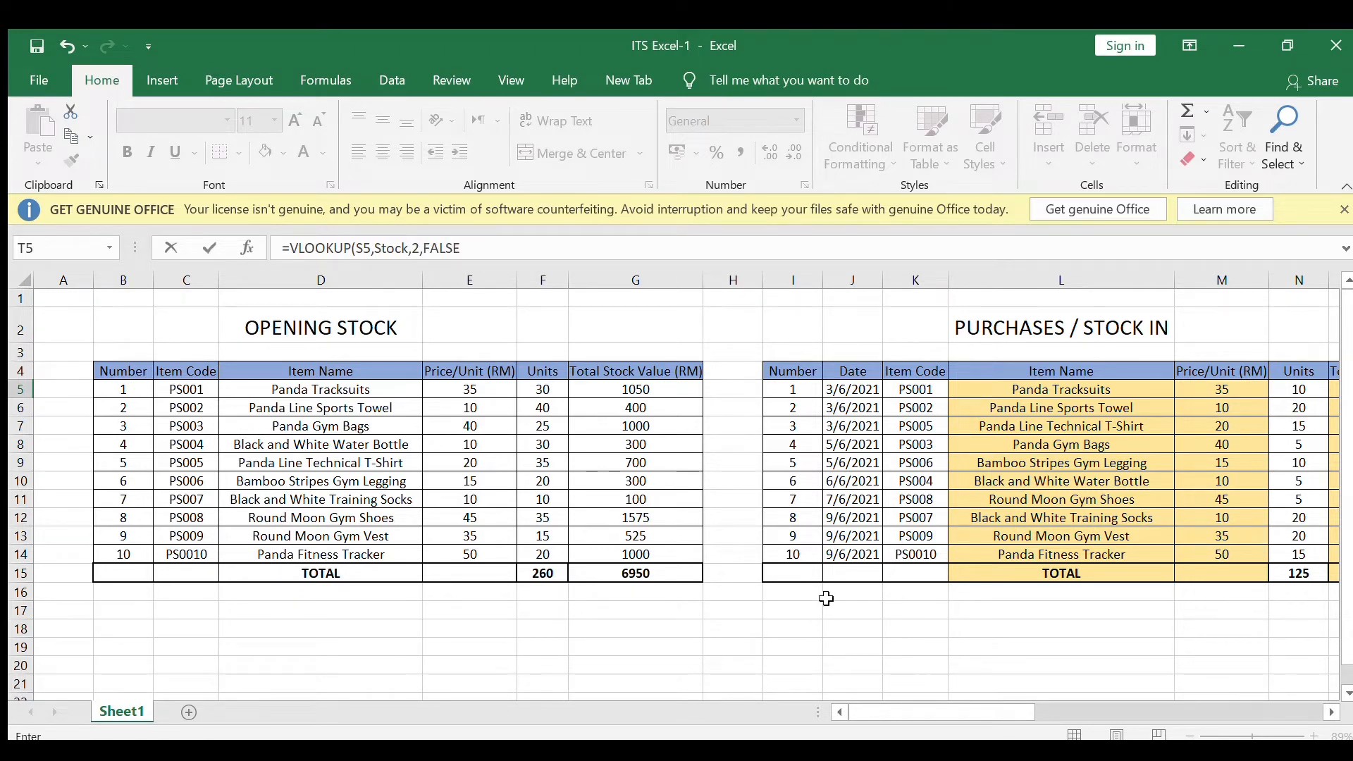
left_click_drag(894, 712, 1071, 713)
type("0")
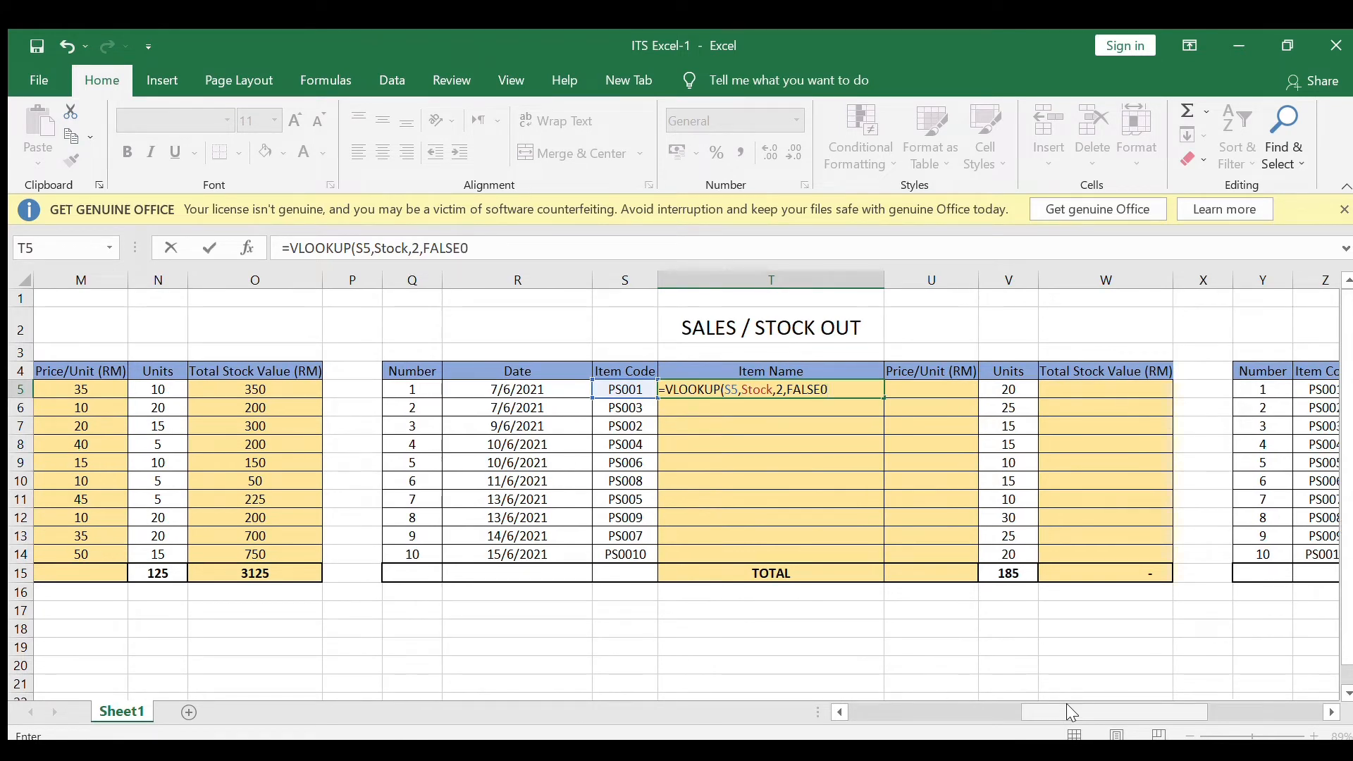
key("BackSpace")
key("Return")
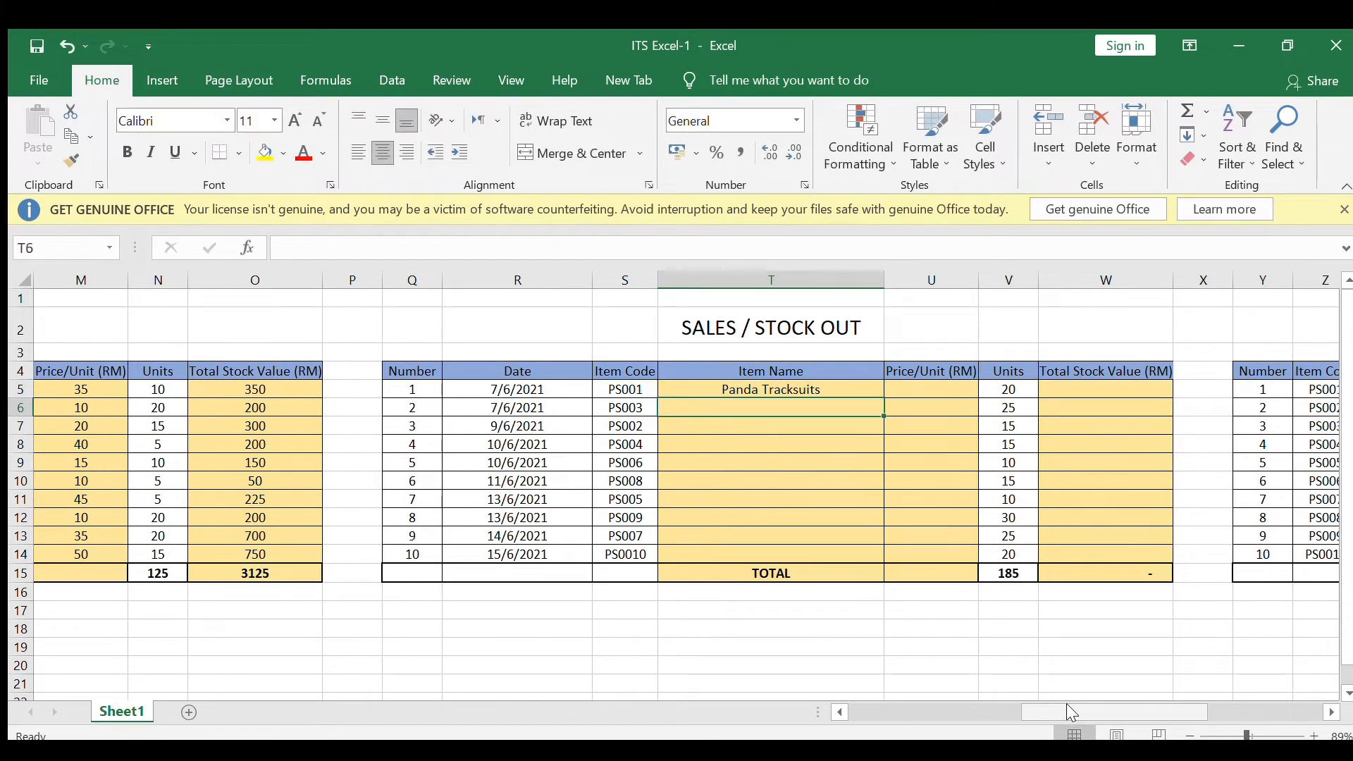
Step: Fill the item name lookup from T5 down to T14 in the Sales / Stock Out table
left_click(831, 389)
left_click_drag(886, 399, 885, 562)
Step: Look up the first sale's price per unit in U5 with =VLOOKUP(S5,Stock,3,FALSE) and fill it down to U14
left_click(939, 392)
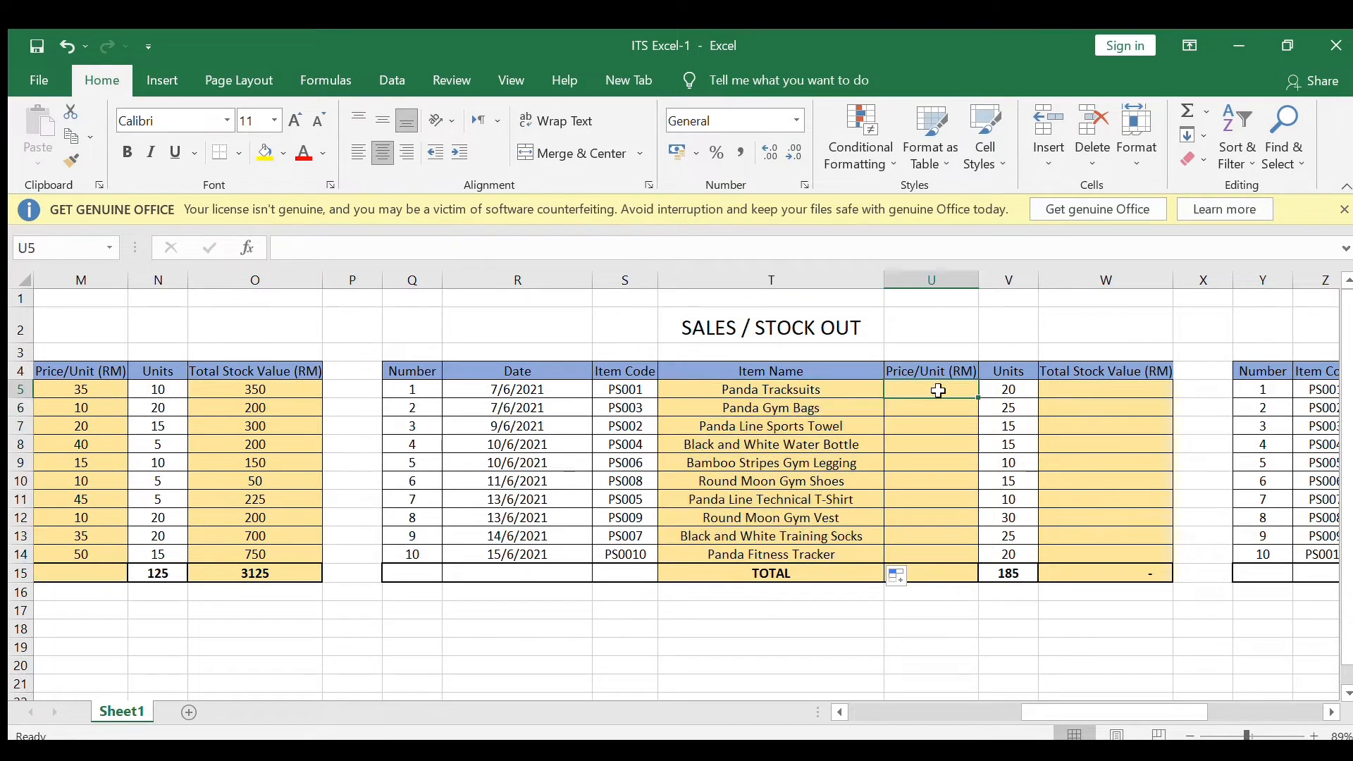
left_click(633, 248)
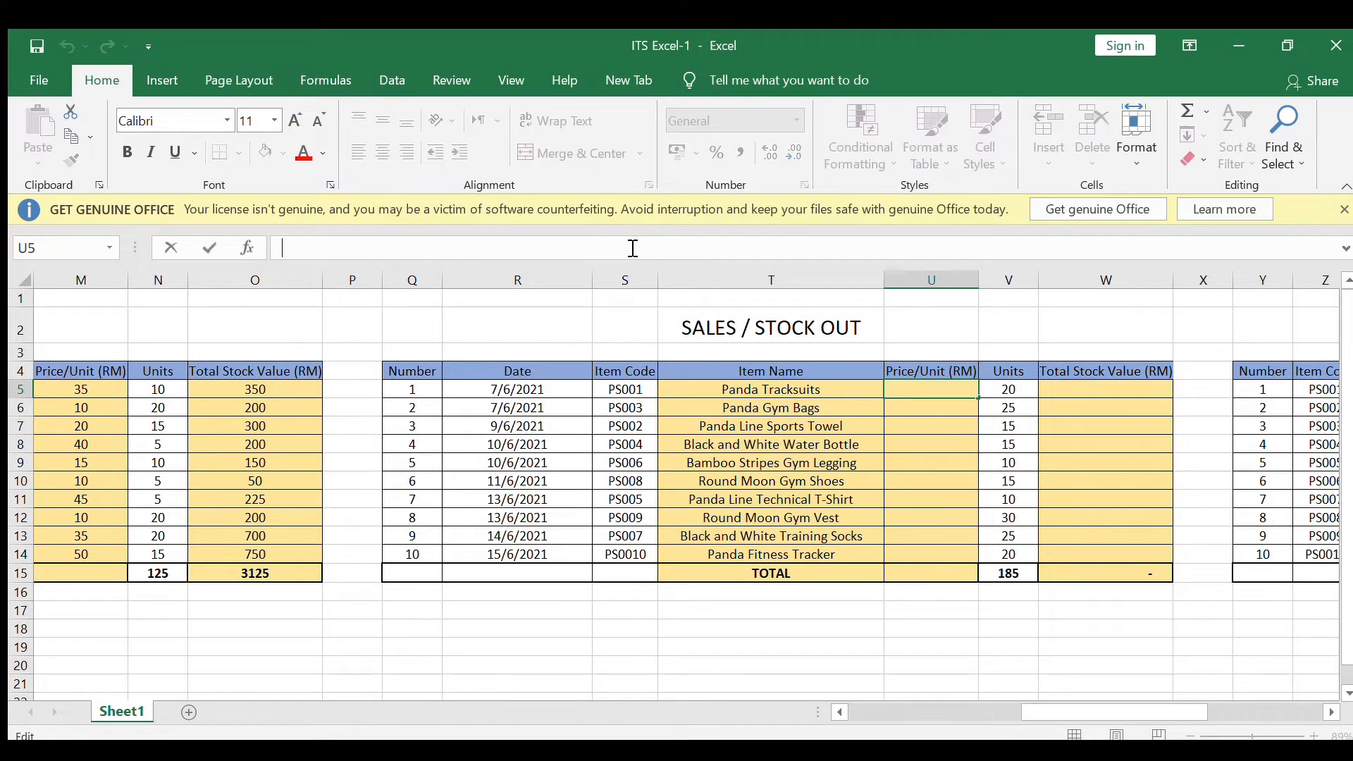
left_click(913, 390)
type("=VLOOKUP(")
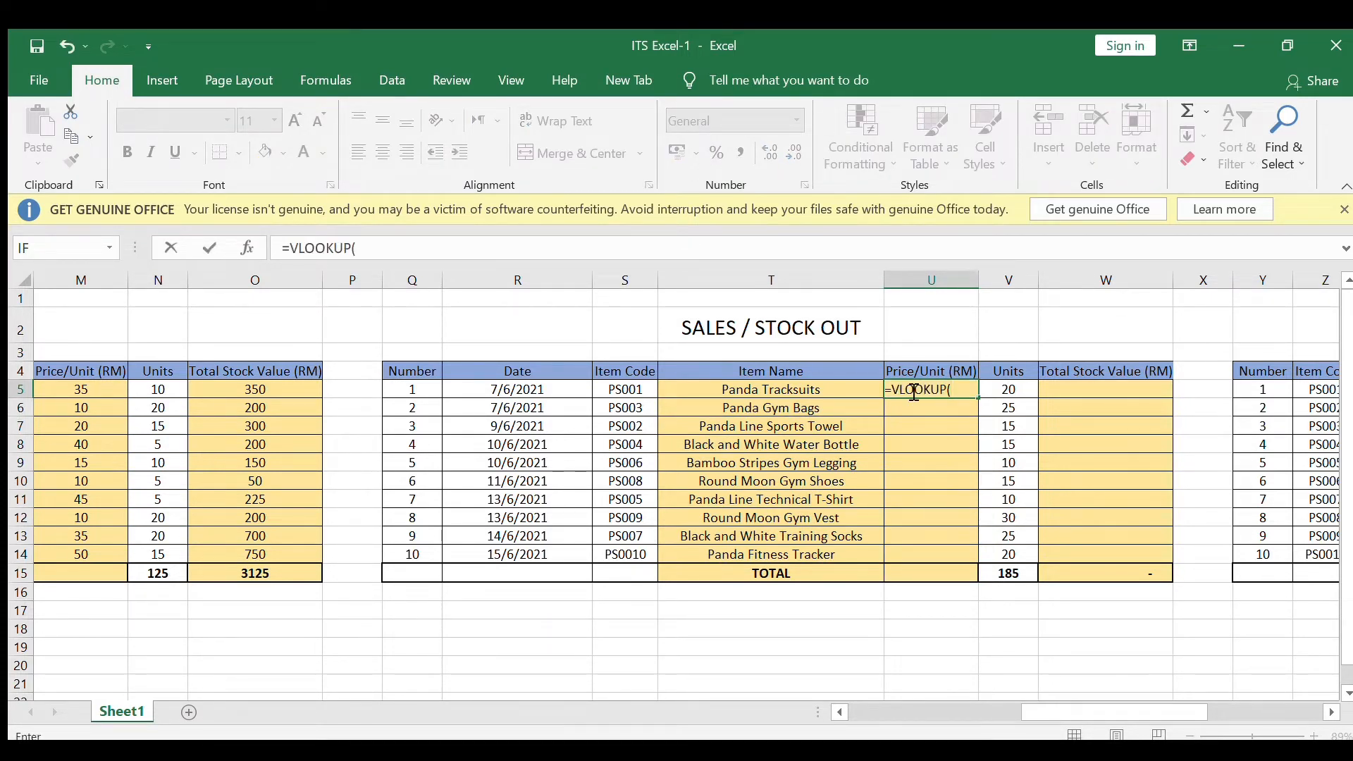
left_click(620, 389)
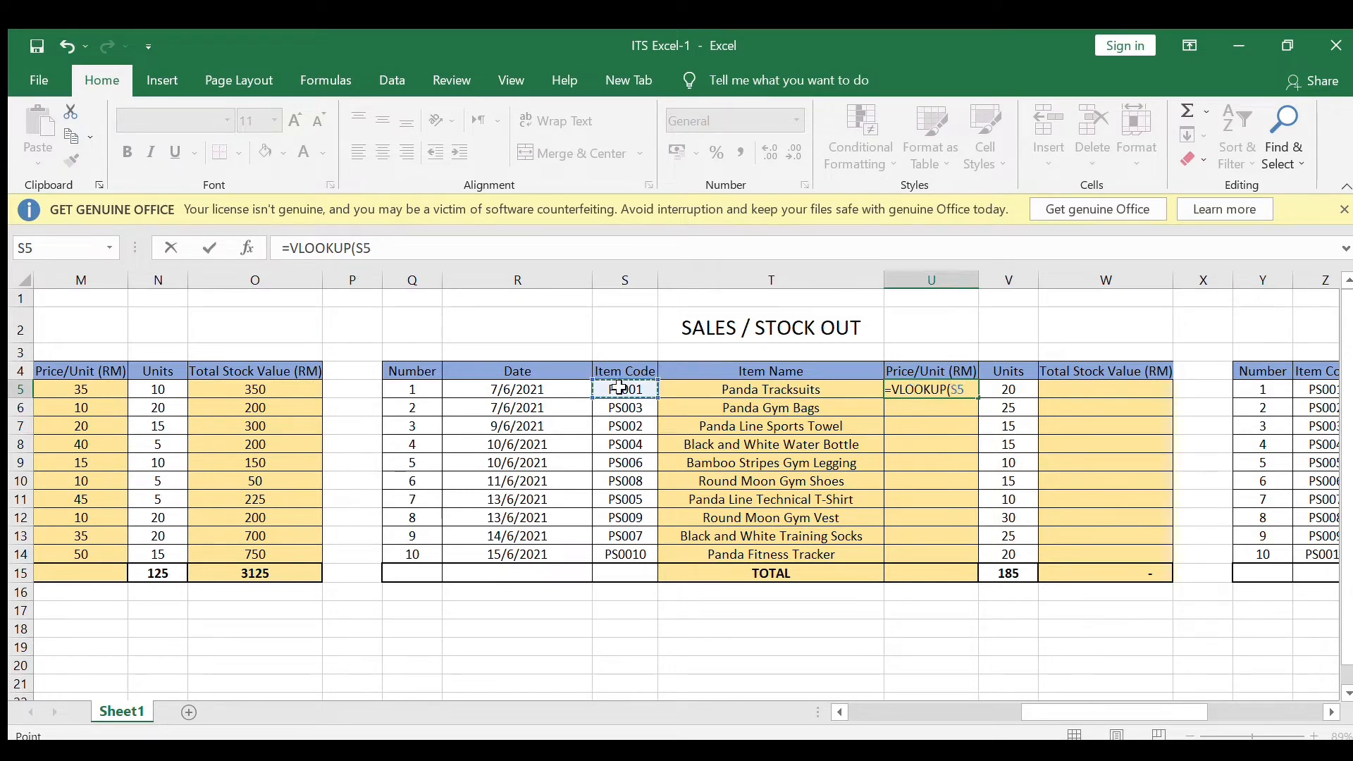
type(",ST")
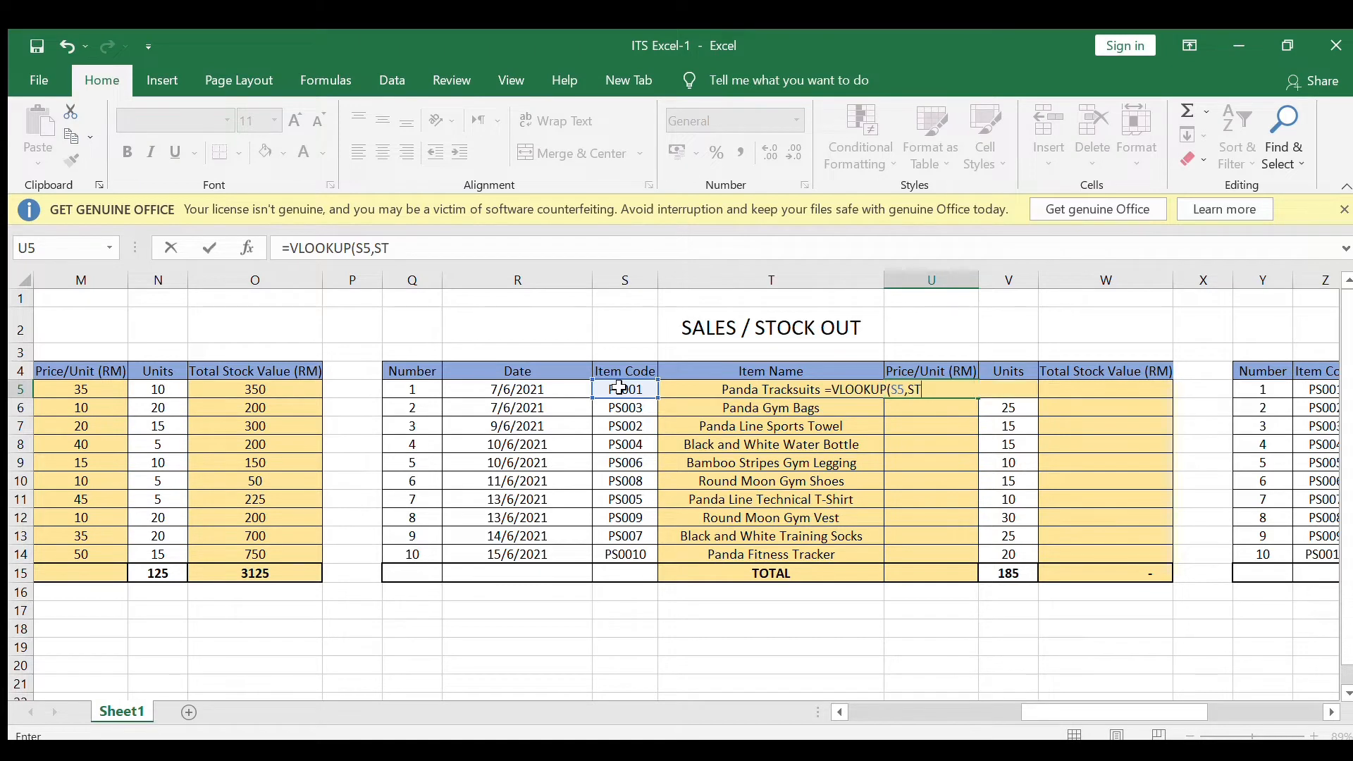
type("OC")
key("Tab")
type(",3,FALSE")
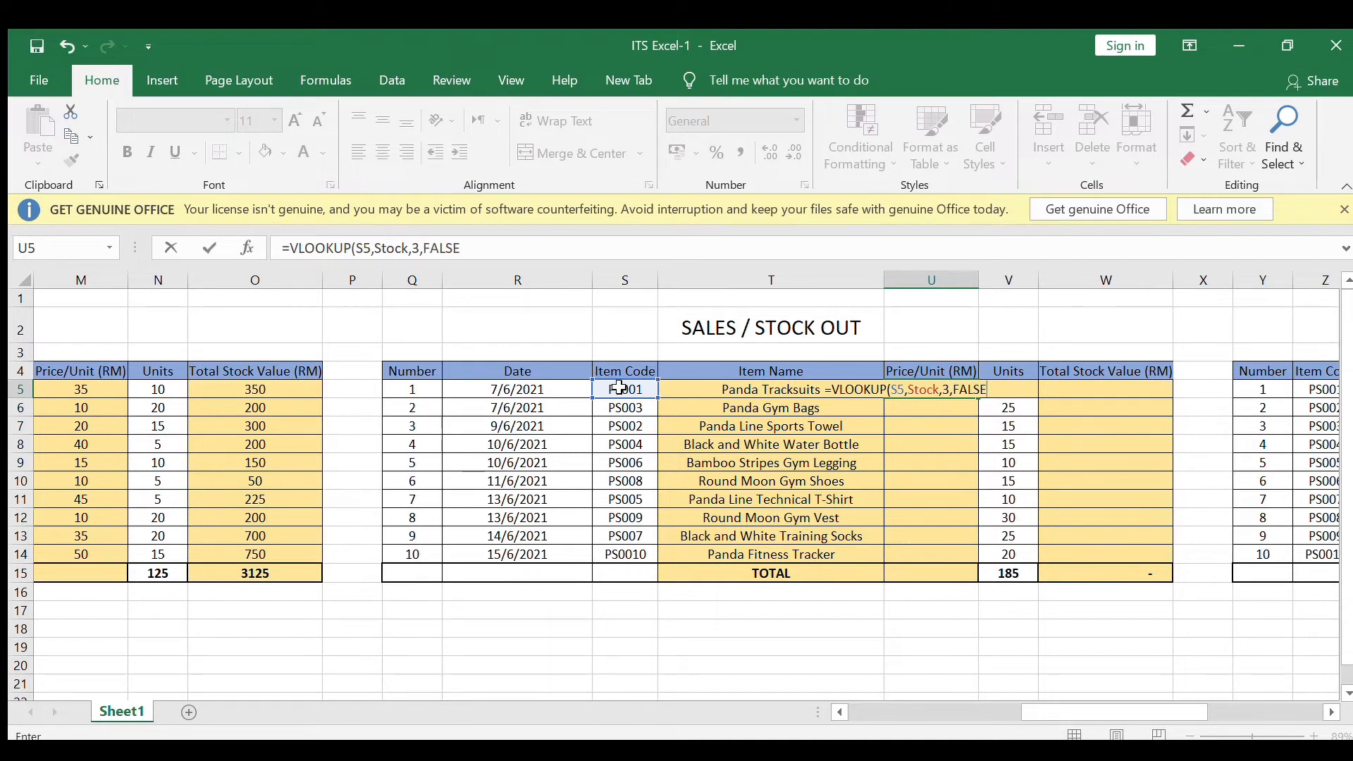
key("Return")
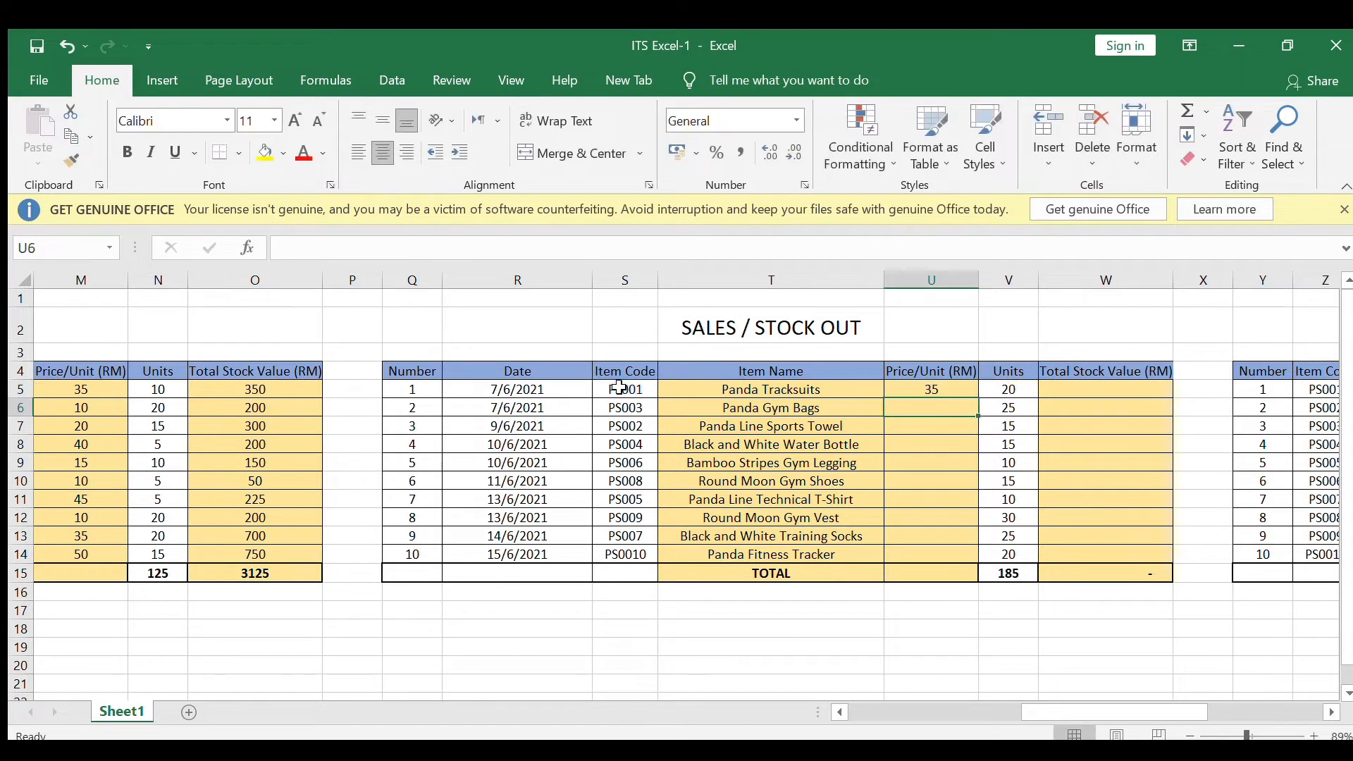
key("Up")
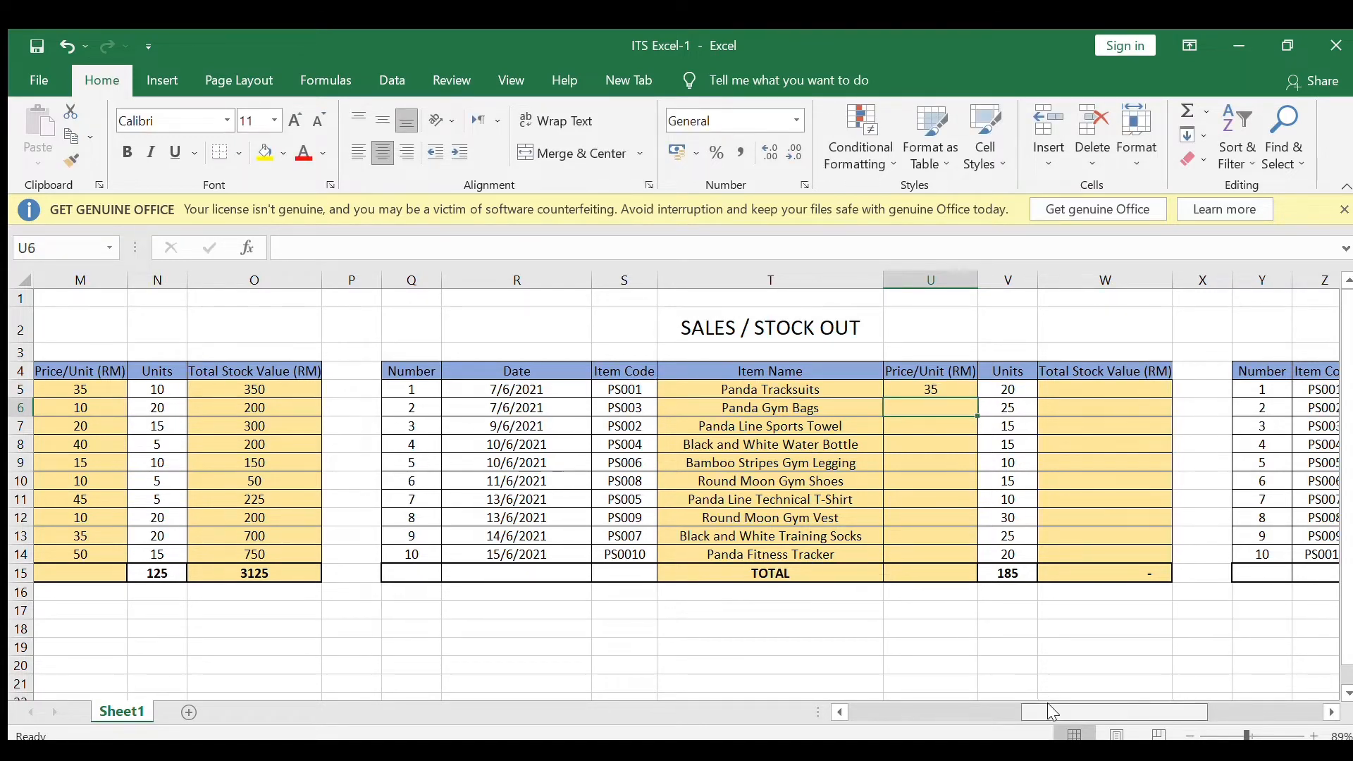
left_click_drag(980, 400, 980, 564)
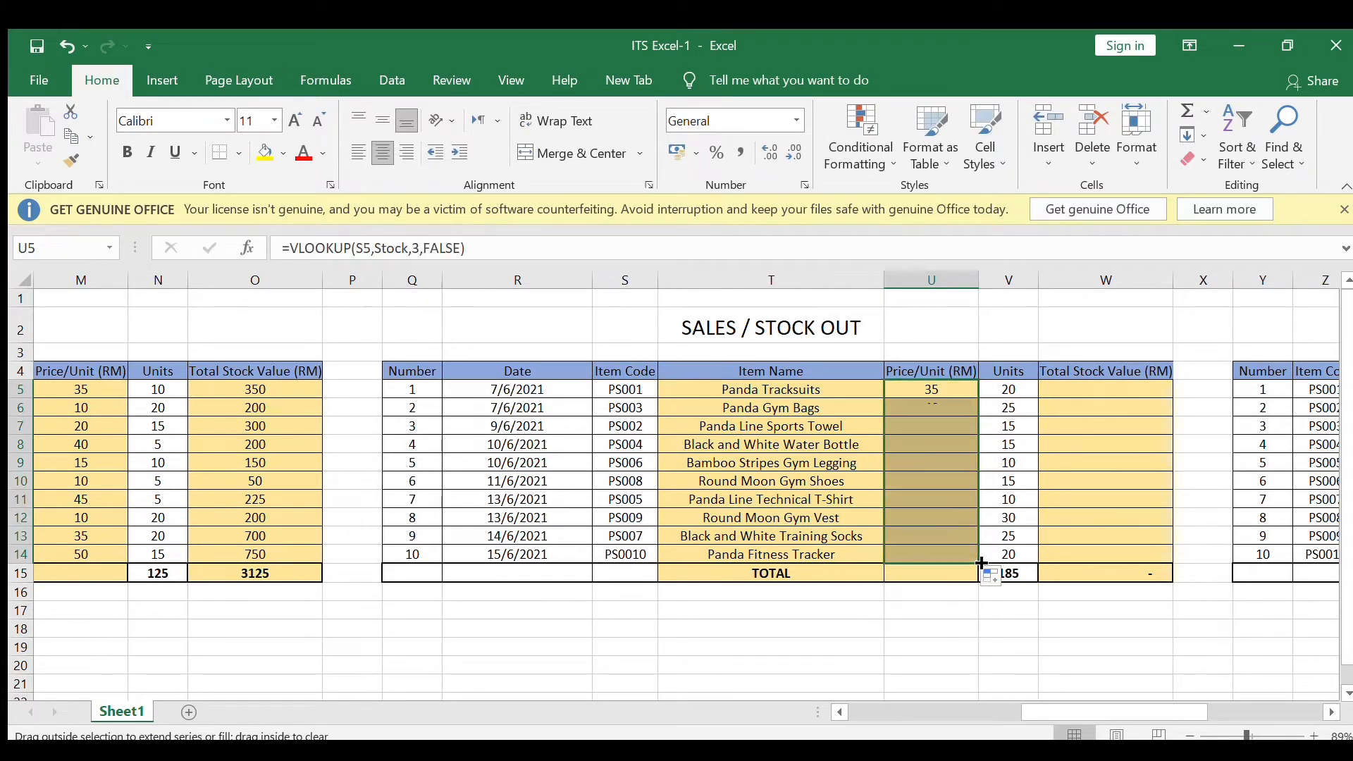
Step: Calculate the first item's closing stock in AF5 of the Current Status of Stock table with =AC5+AD5-AE5
left_click(1128, 384)
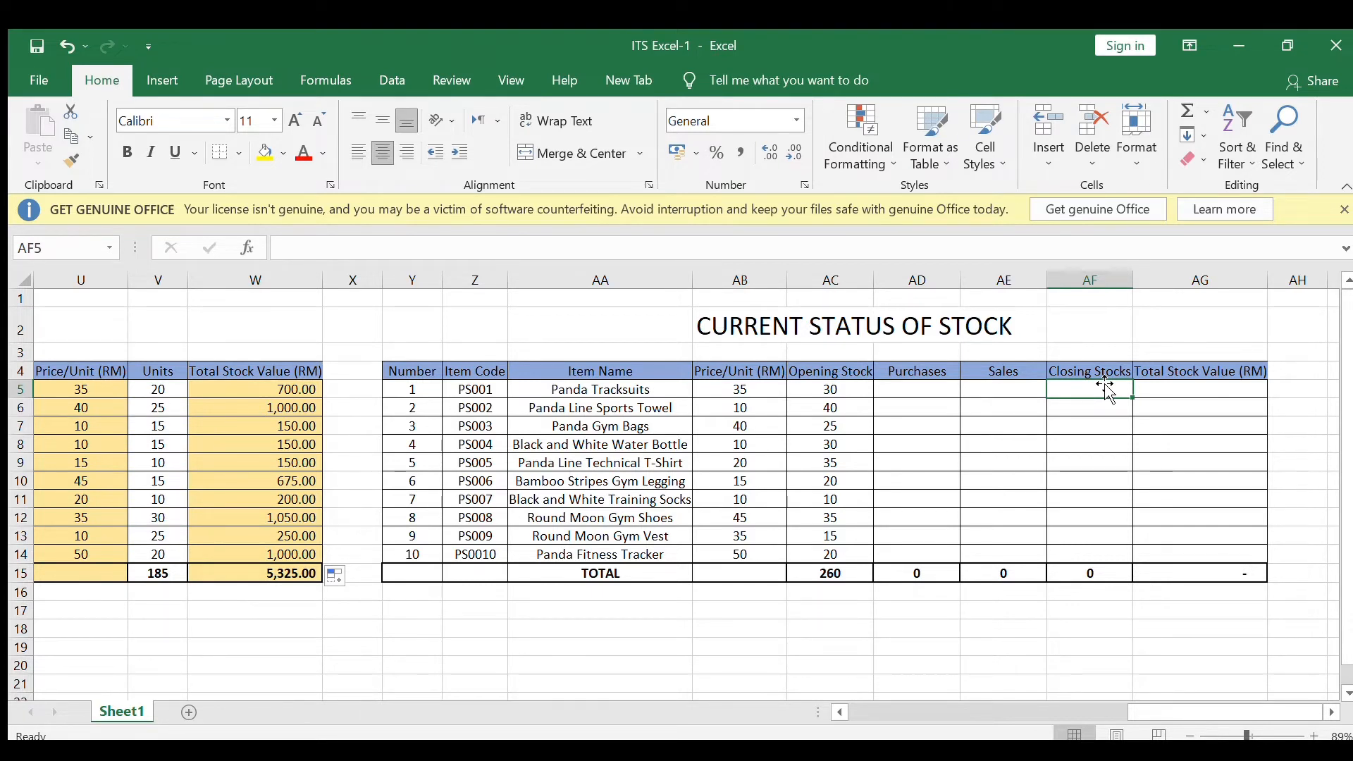
type("=")
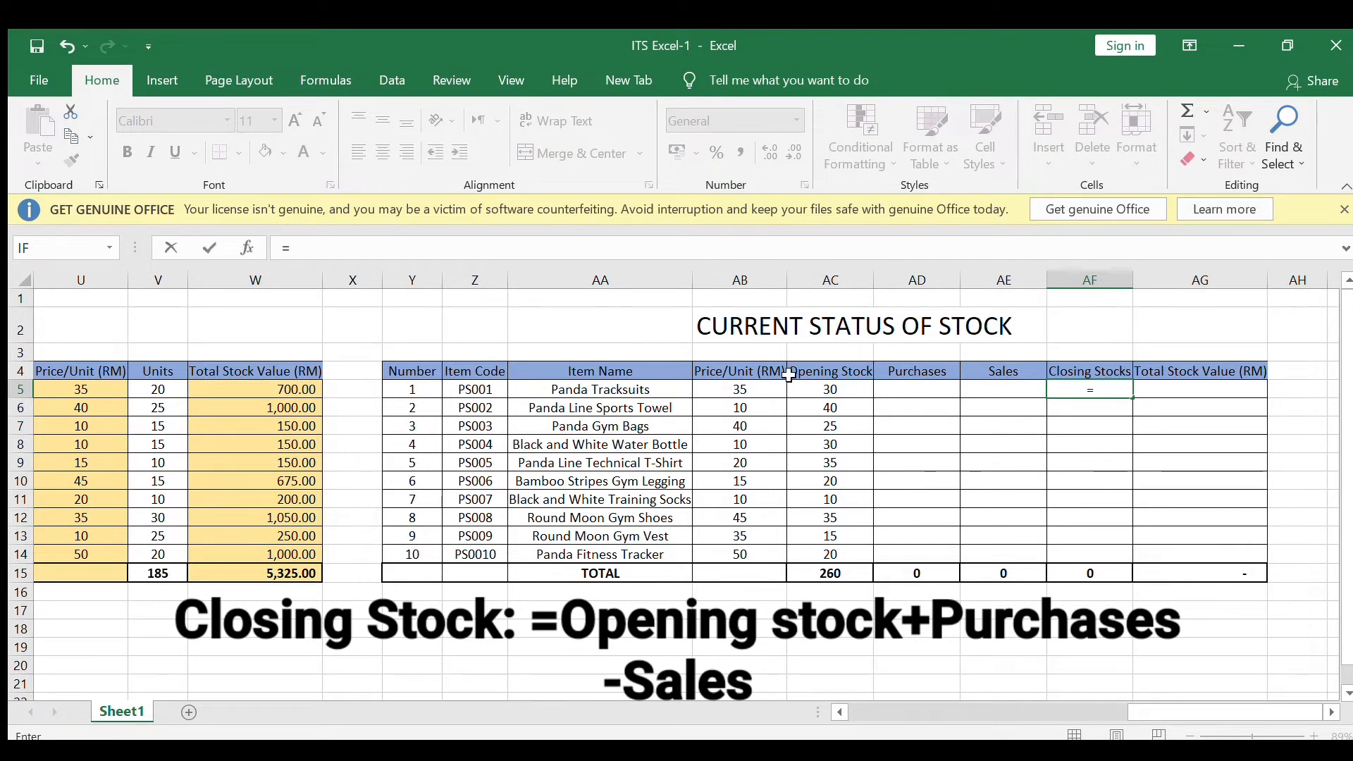
left_click(805, 390)
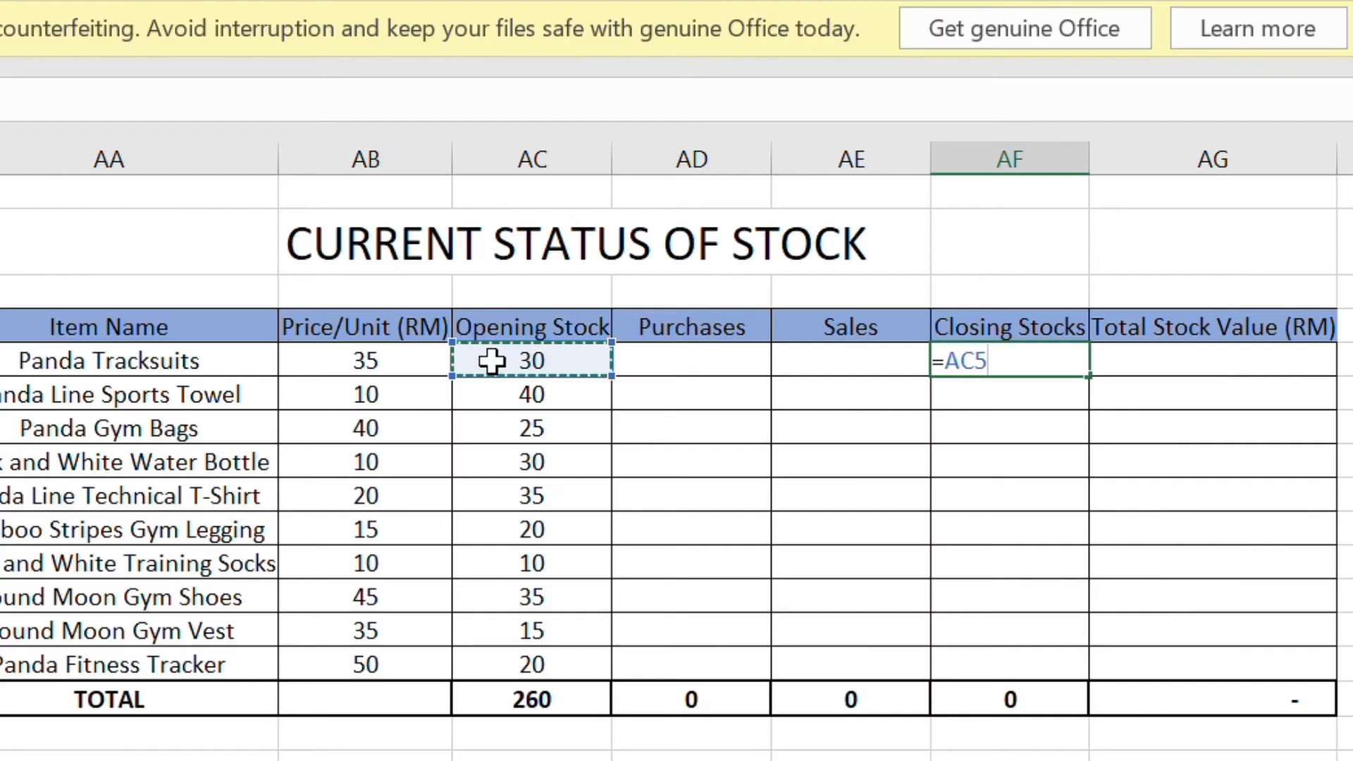
type("+")
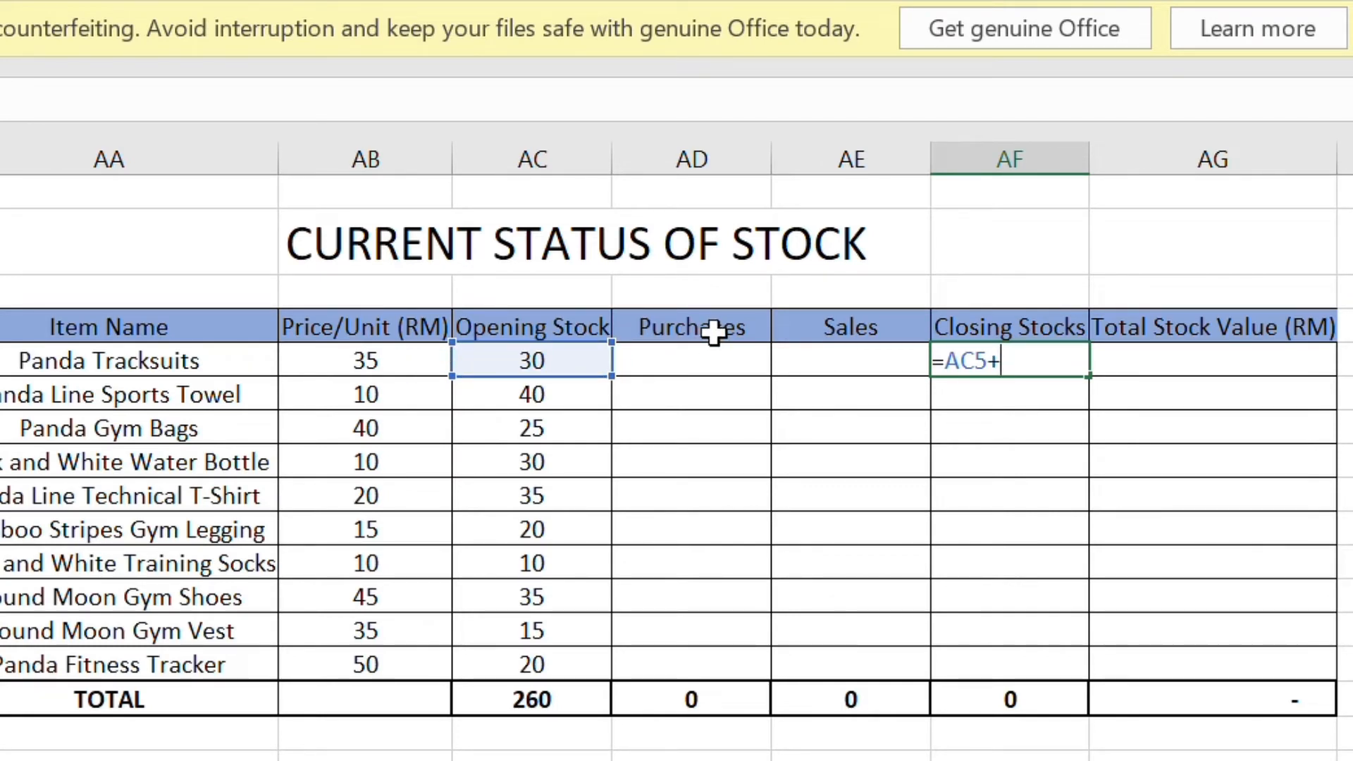
left_click(706, 351)
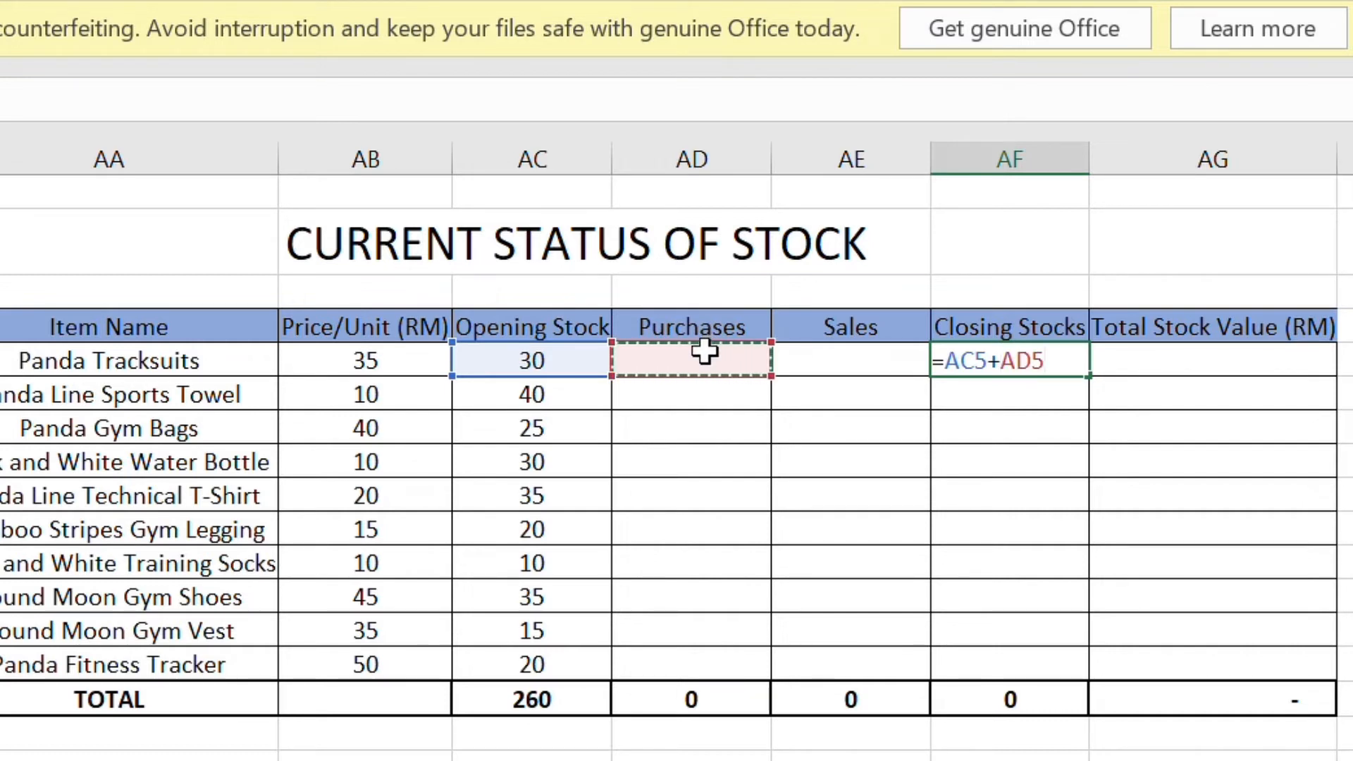
type("-")
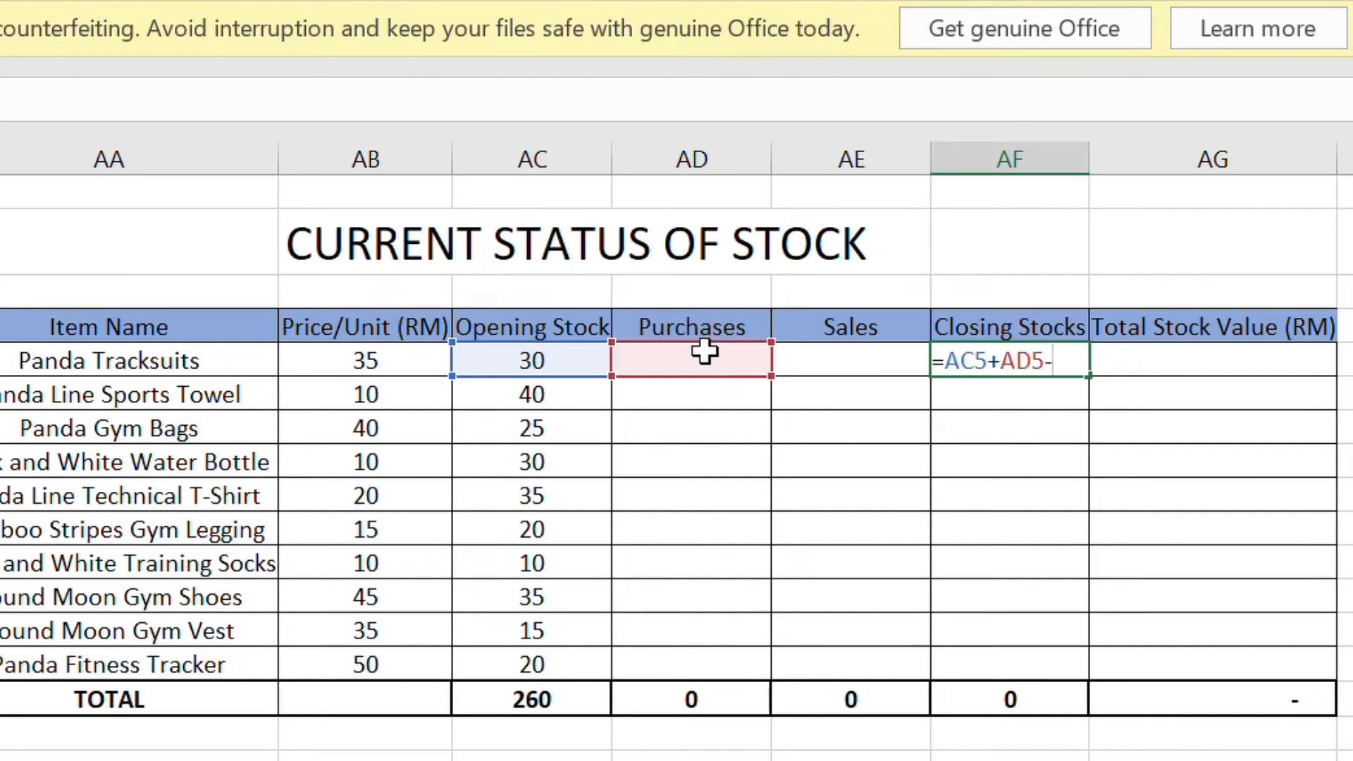
left_click(854, 363)
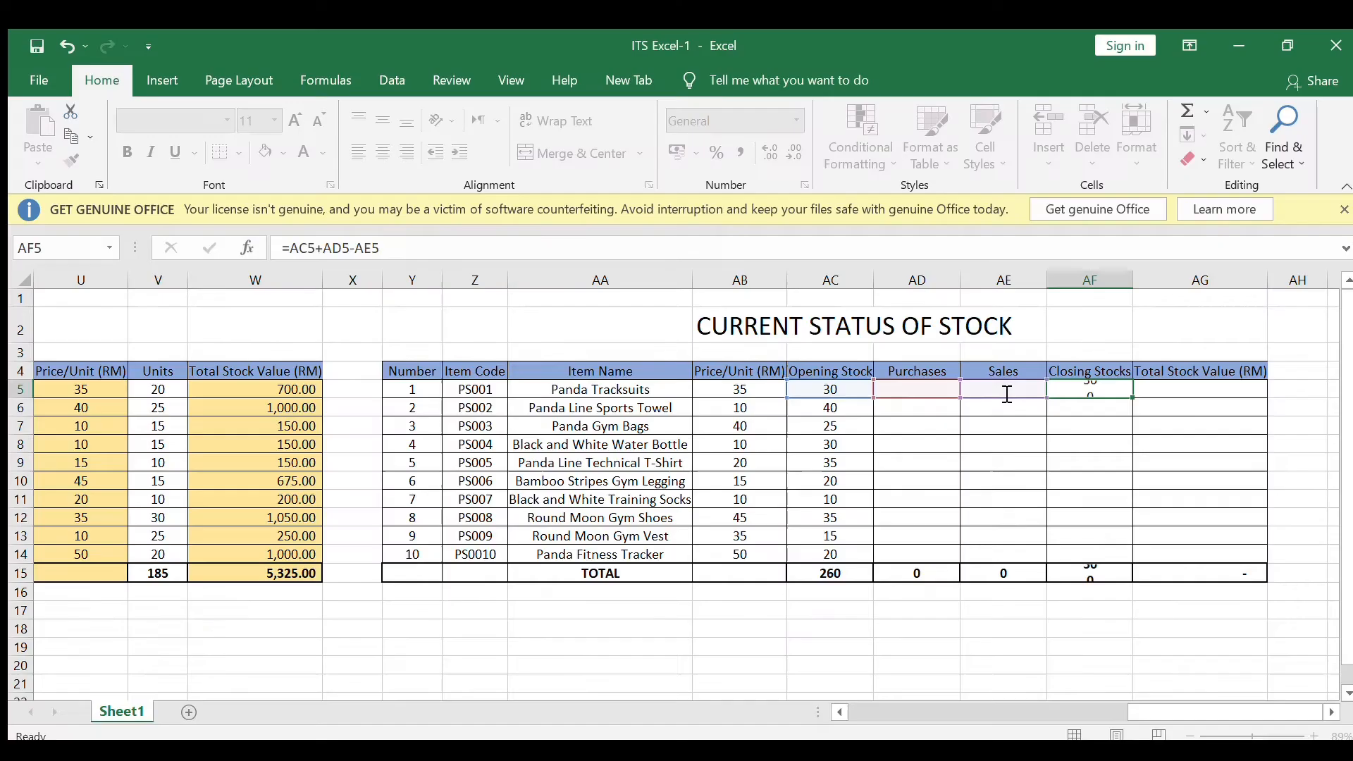
key("Return")
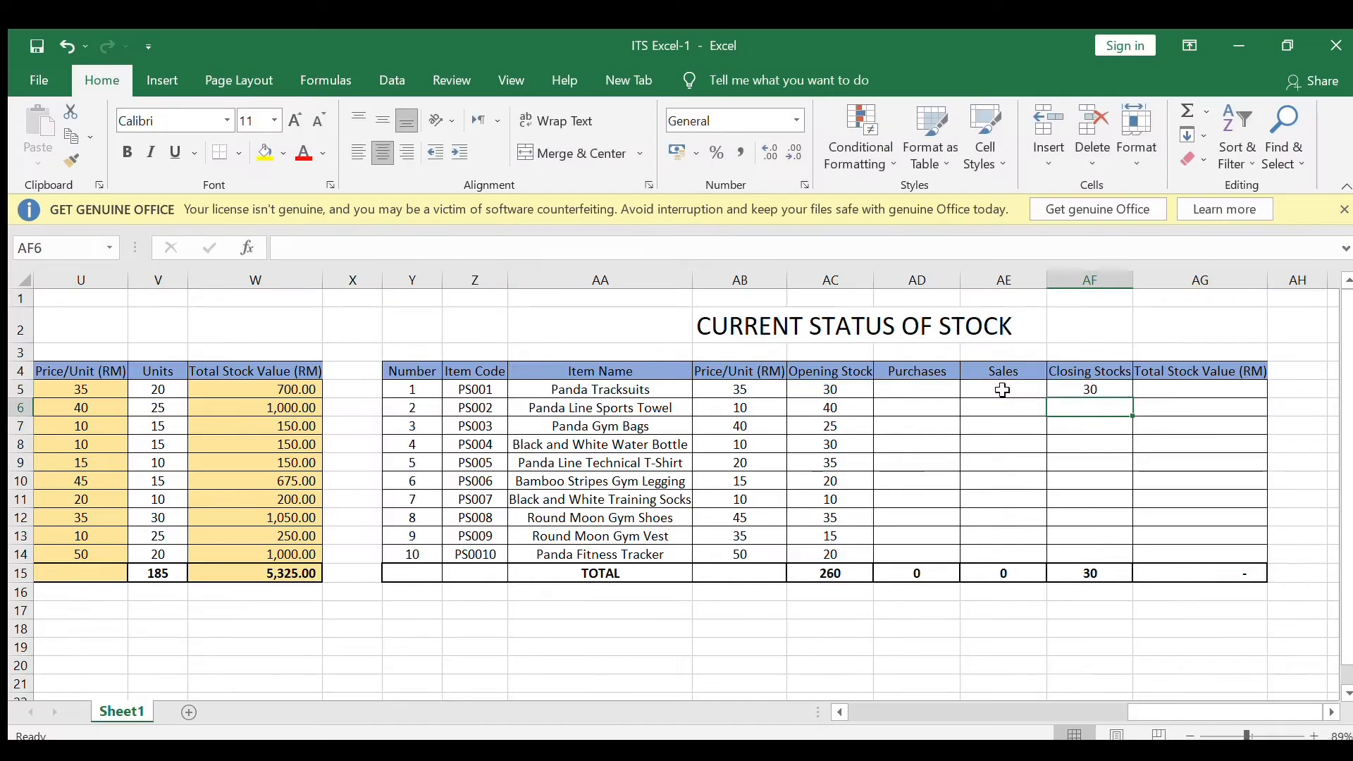
left_click(1170, 388)
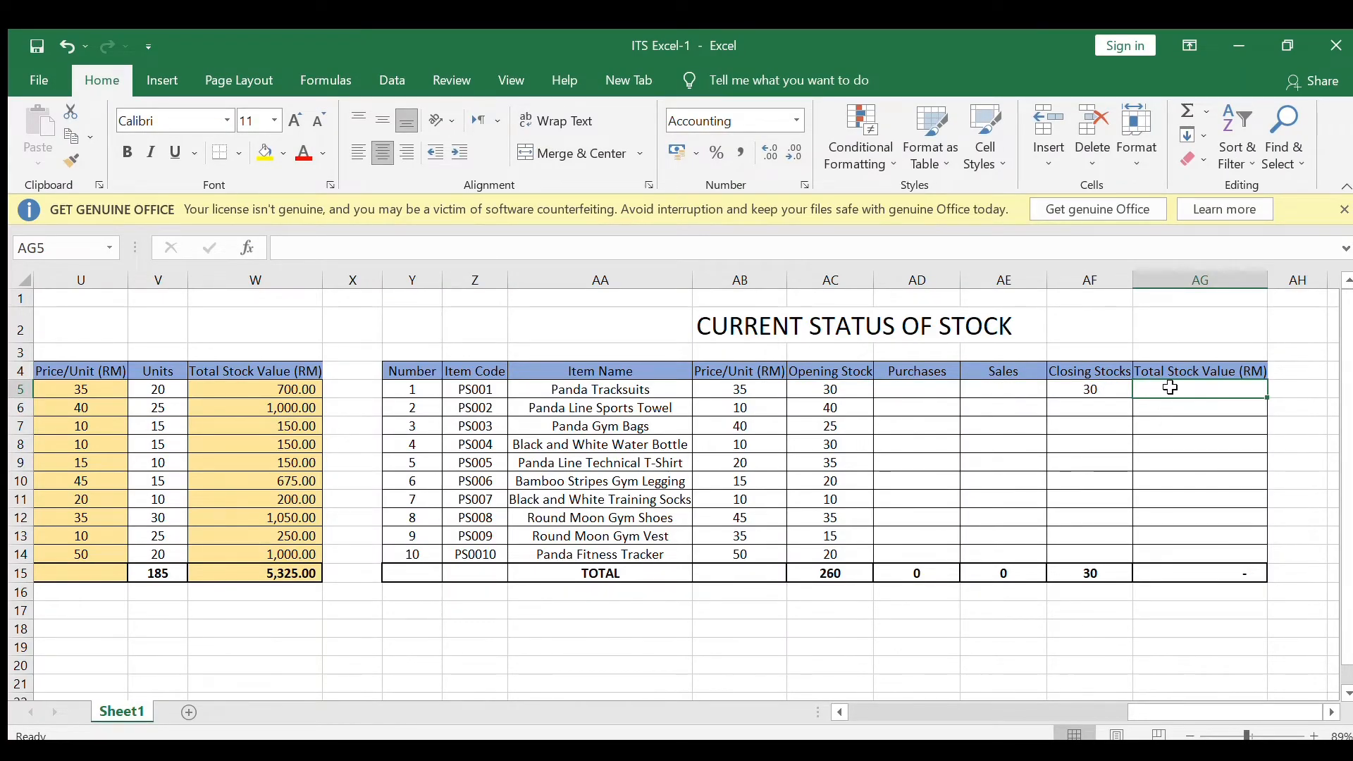
type("=")
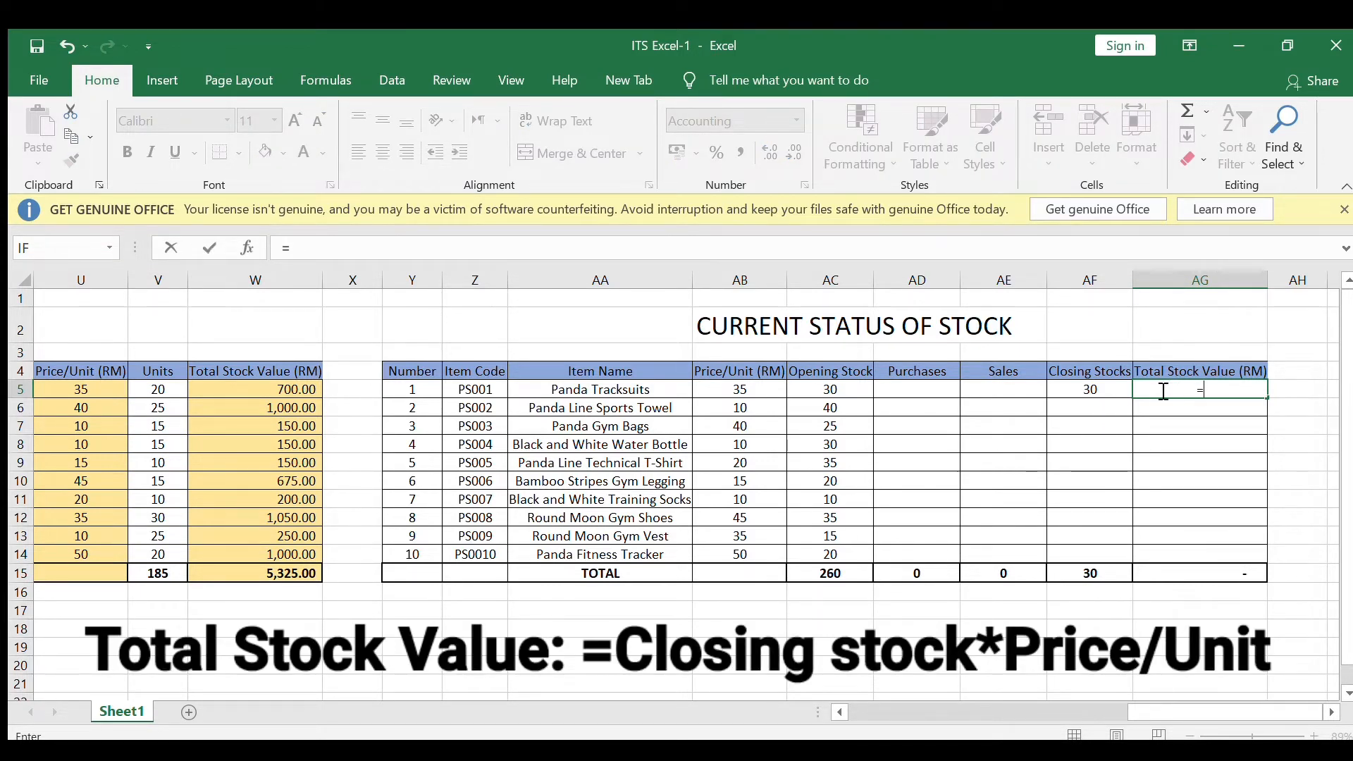
left_click(1069, 391)
key("Return")
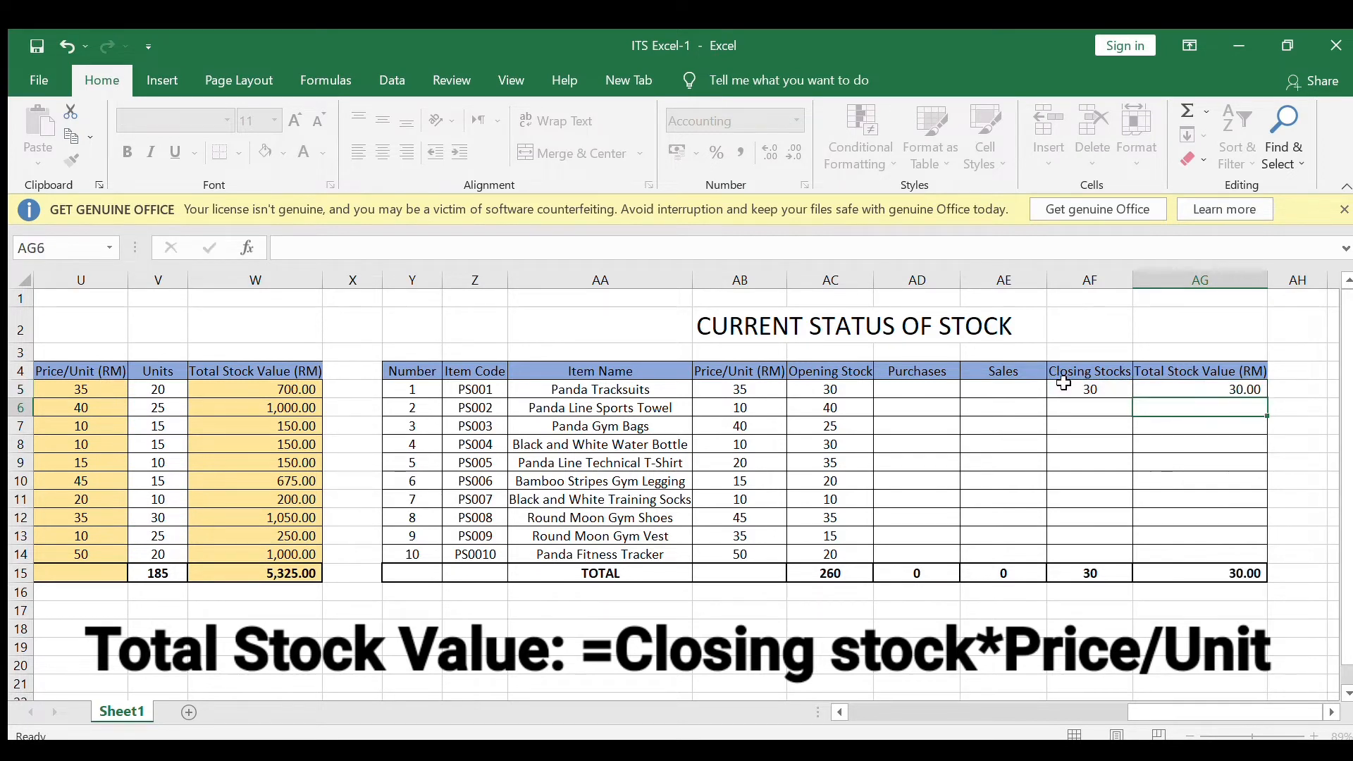
key("ctrl+z")
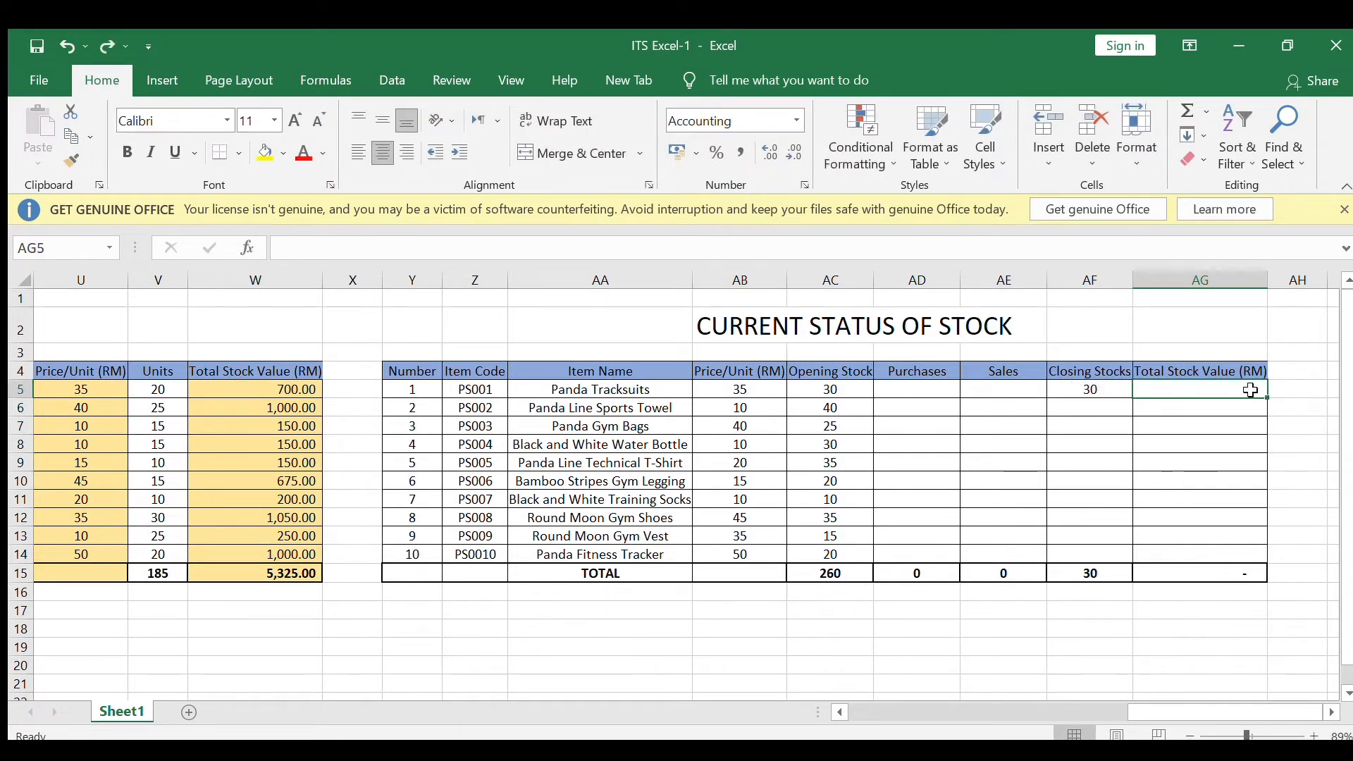
Step: Calculate the first item's total stock value in AG5 by multiplying its closing stock (AF5) by its price per unit (AB5)
type("=")
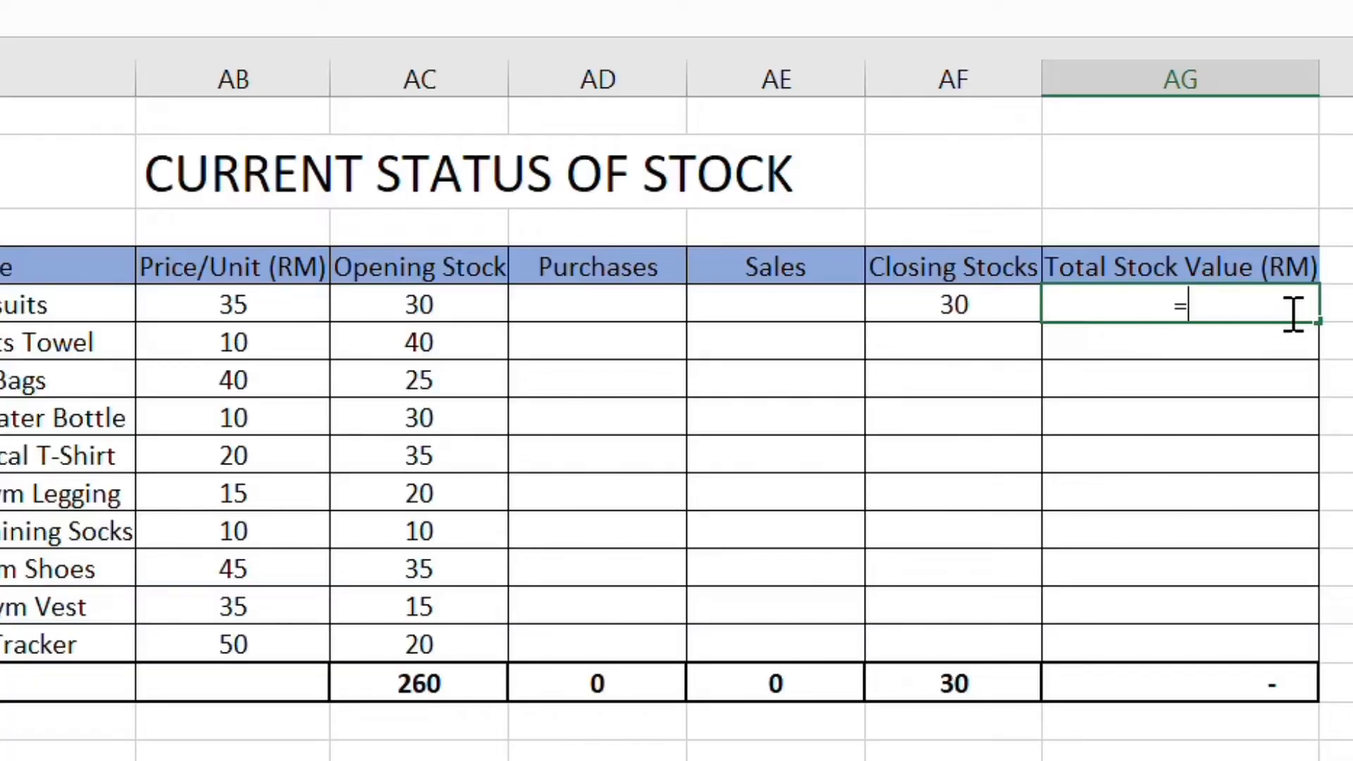
left_click(1106, 389)
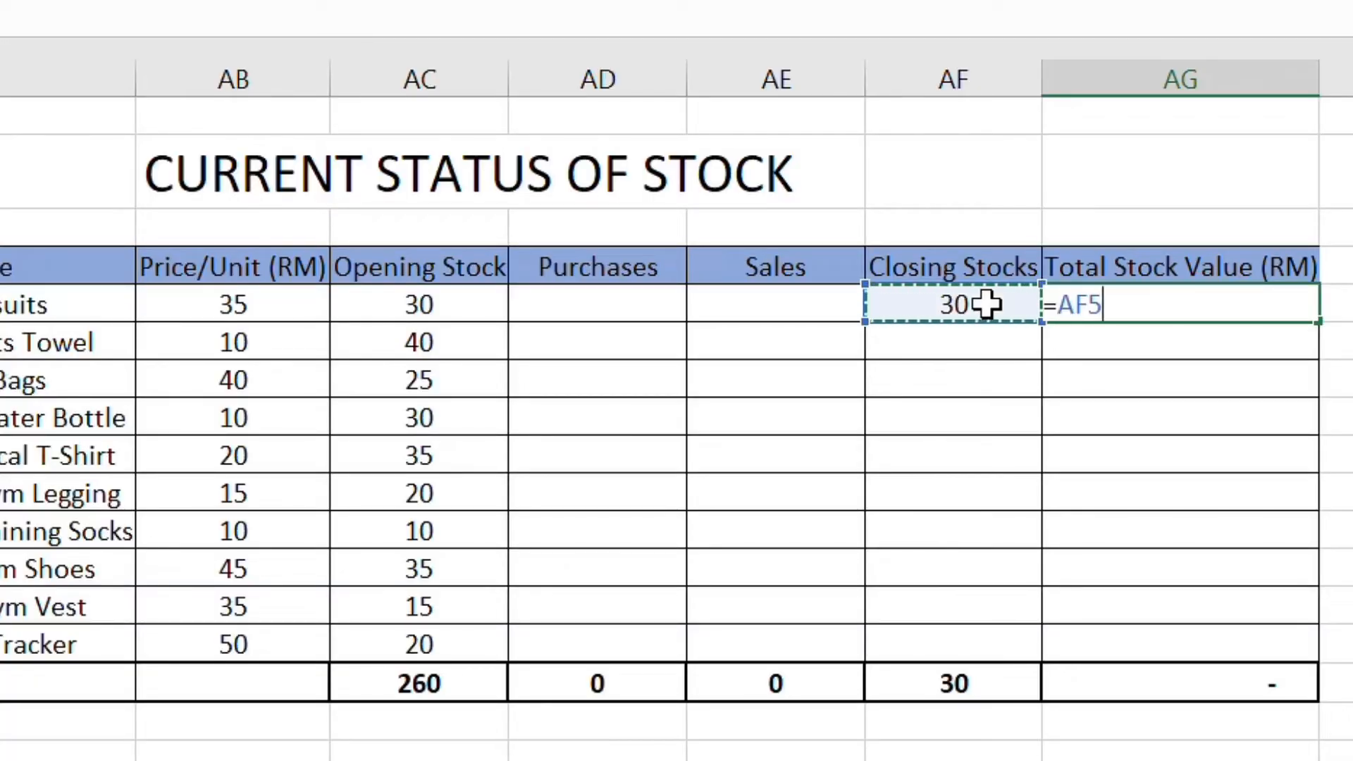
type("*")
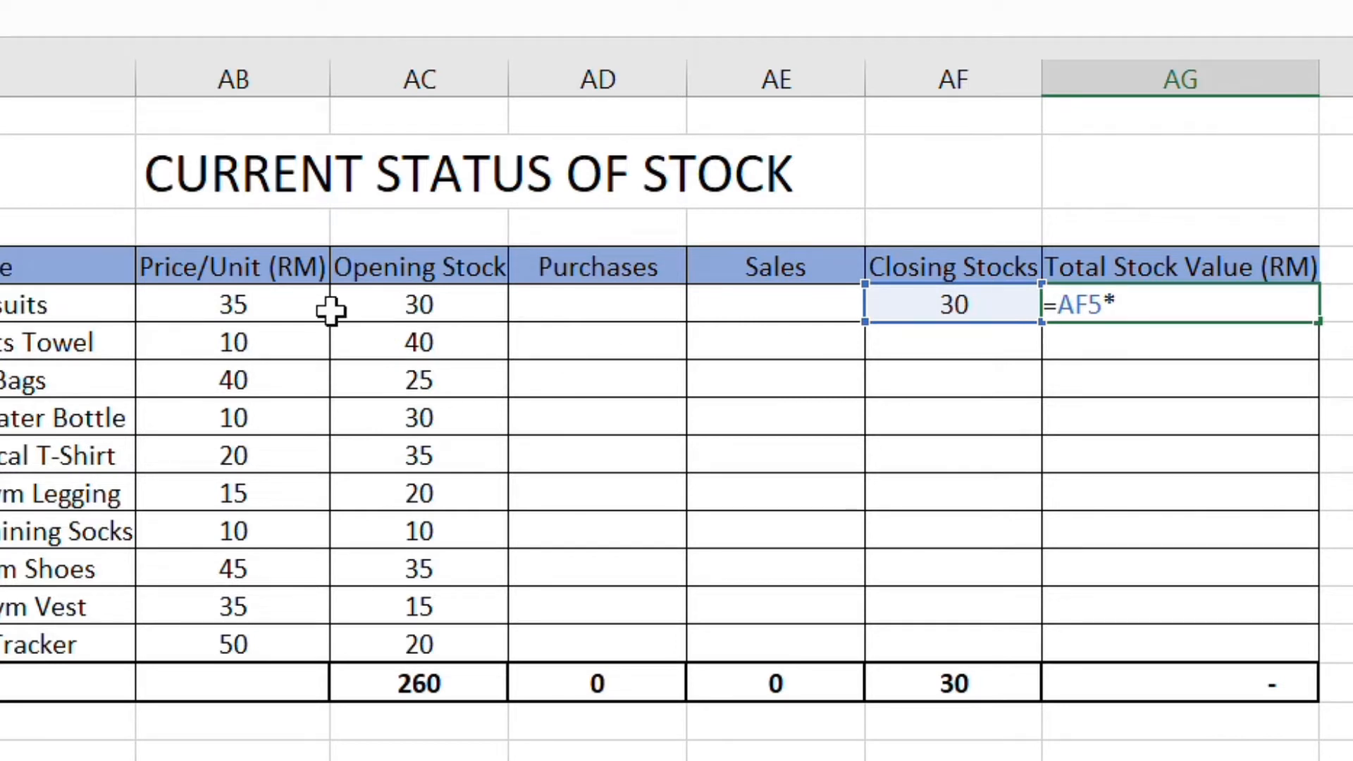
left_click(292, 312)
key("Return")
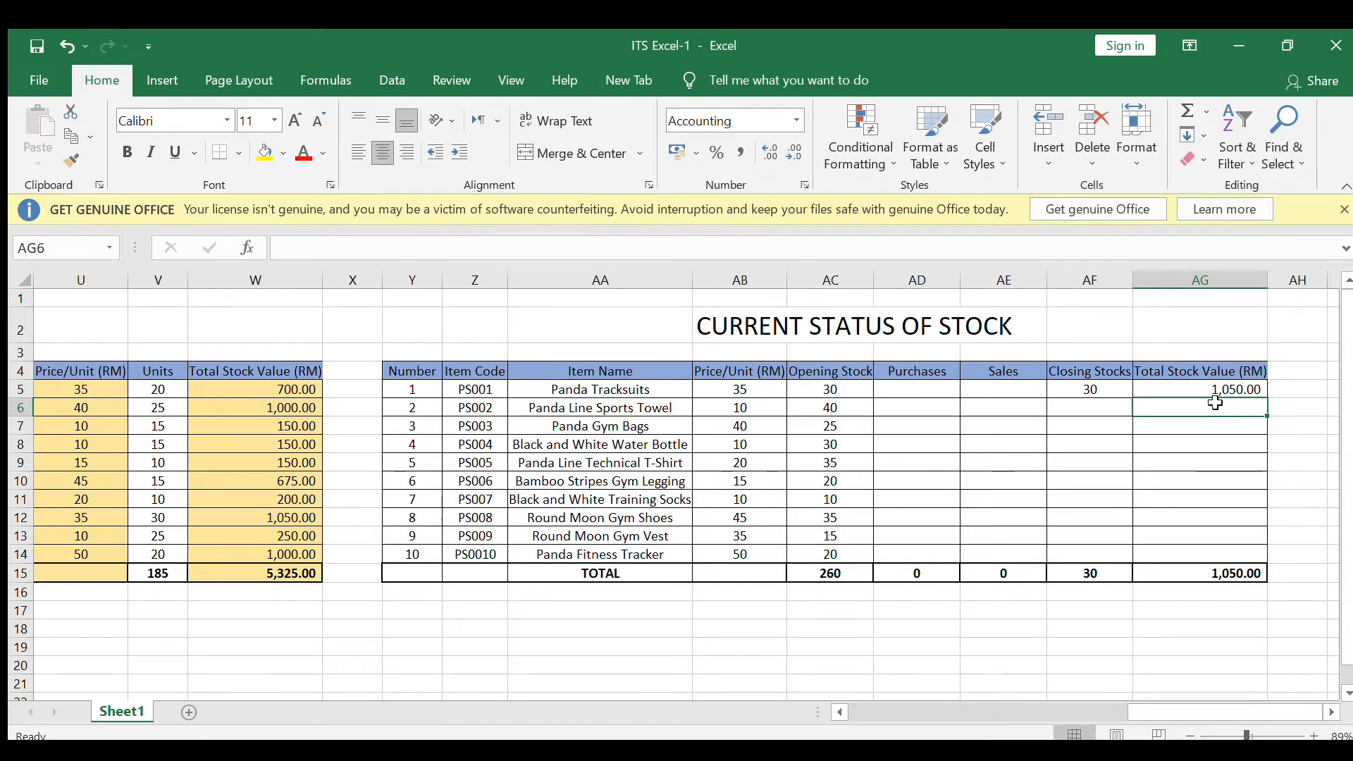
Step: Fill the total stock value formula from AG5 down to AG14 and the closing stock formula from AF5 down to AF14
left_click(1235, 387)
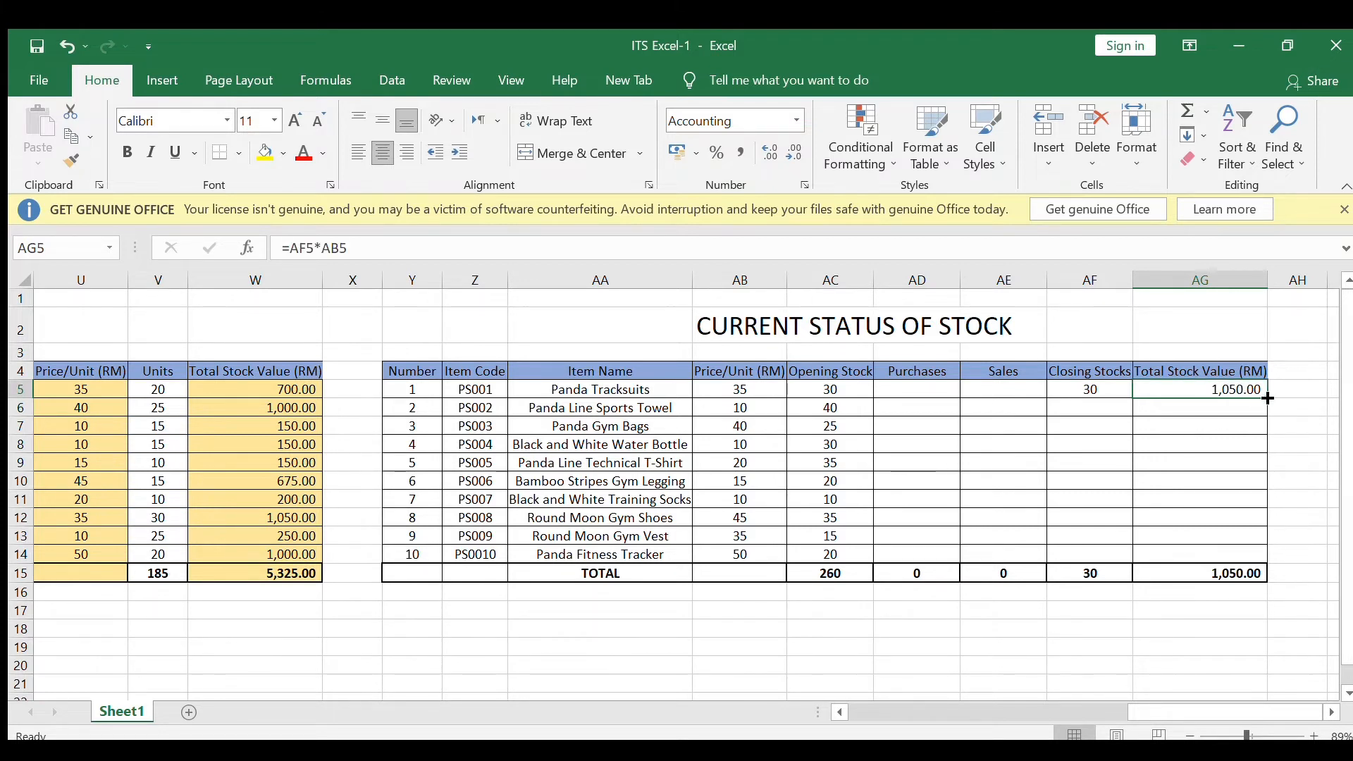
left_click_drag(1266, 397, 1259, 561)
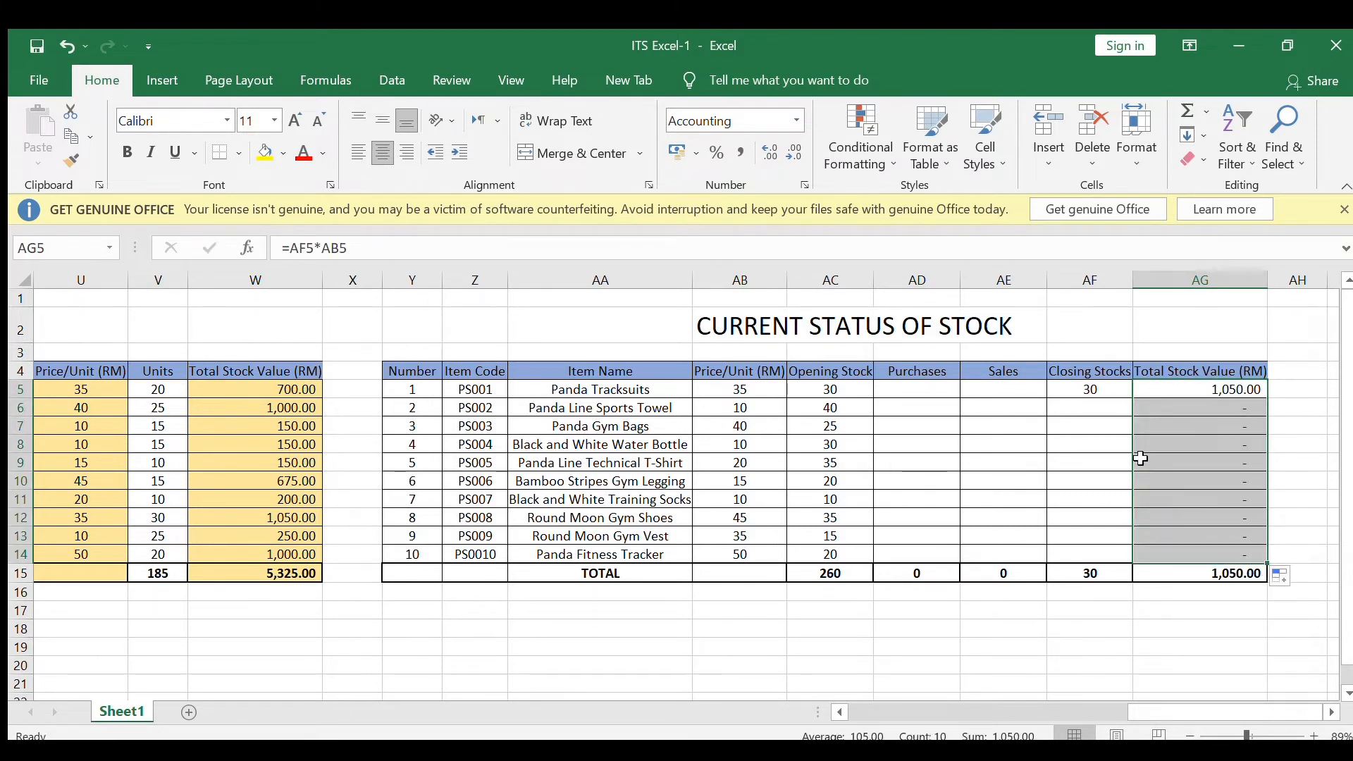
left_click(1094, 387)
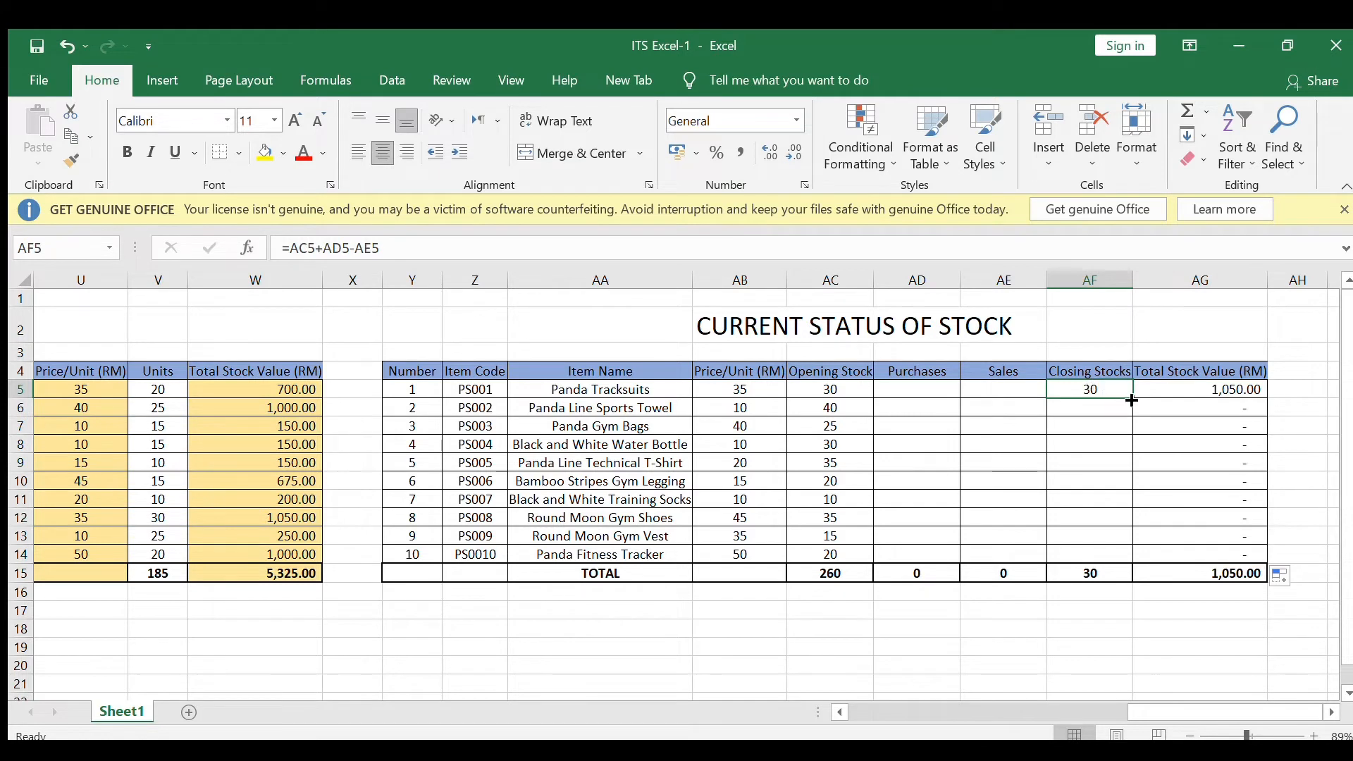
left_click_drag(1134, 400, 1130, 559)
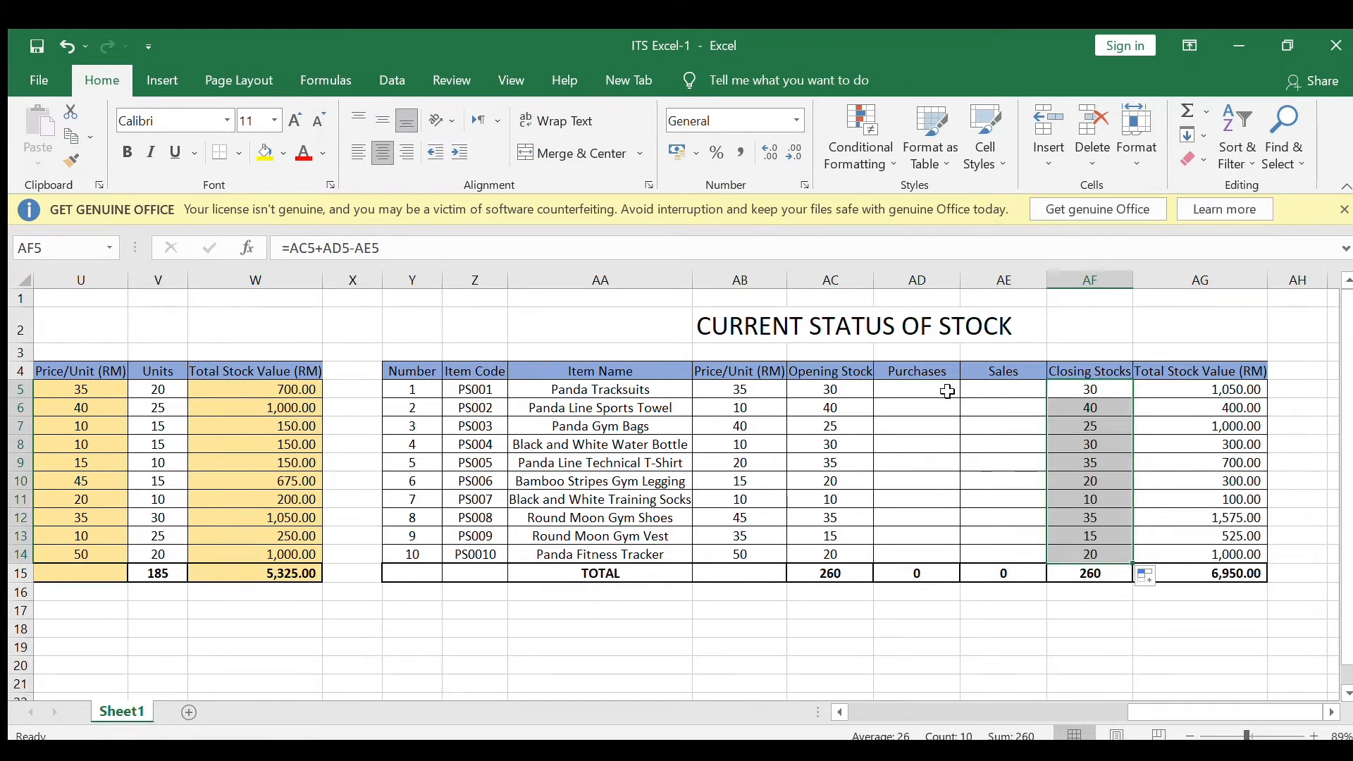
Step: Sum the first item's purchased units in AD5 of the Current Status of Stock table with =SUMIFS(N5:N14,K5:K14,Z5)
left_click(935, 388)
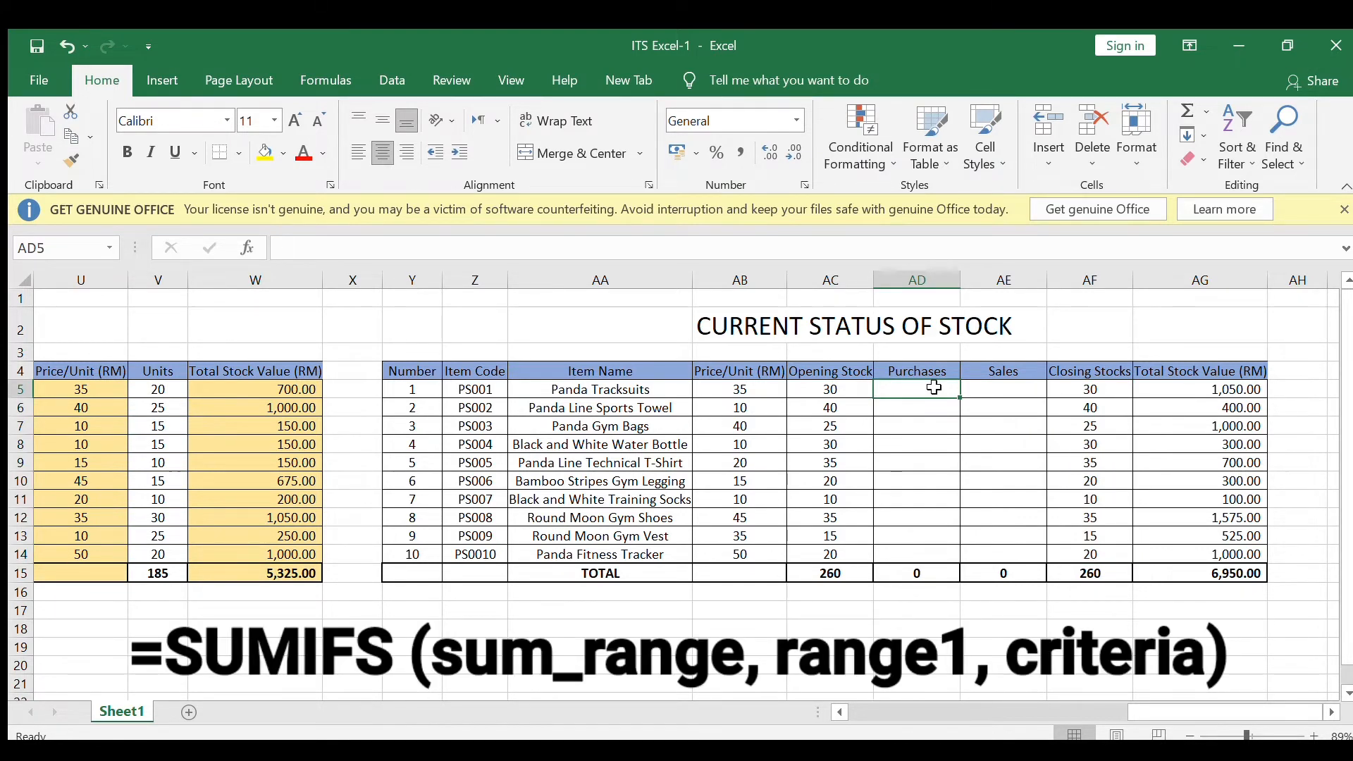
type("=")
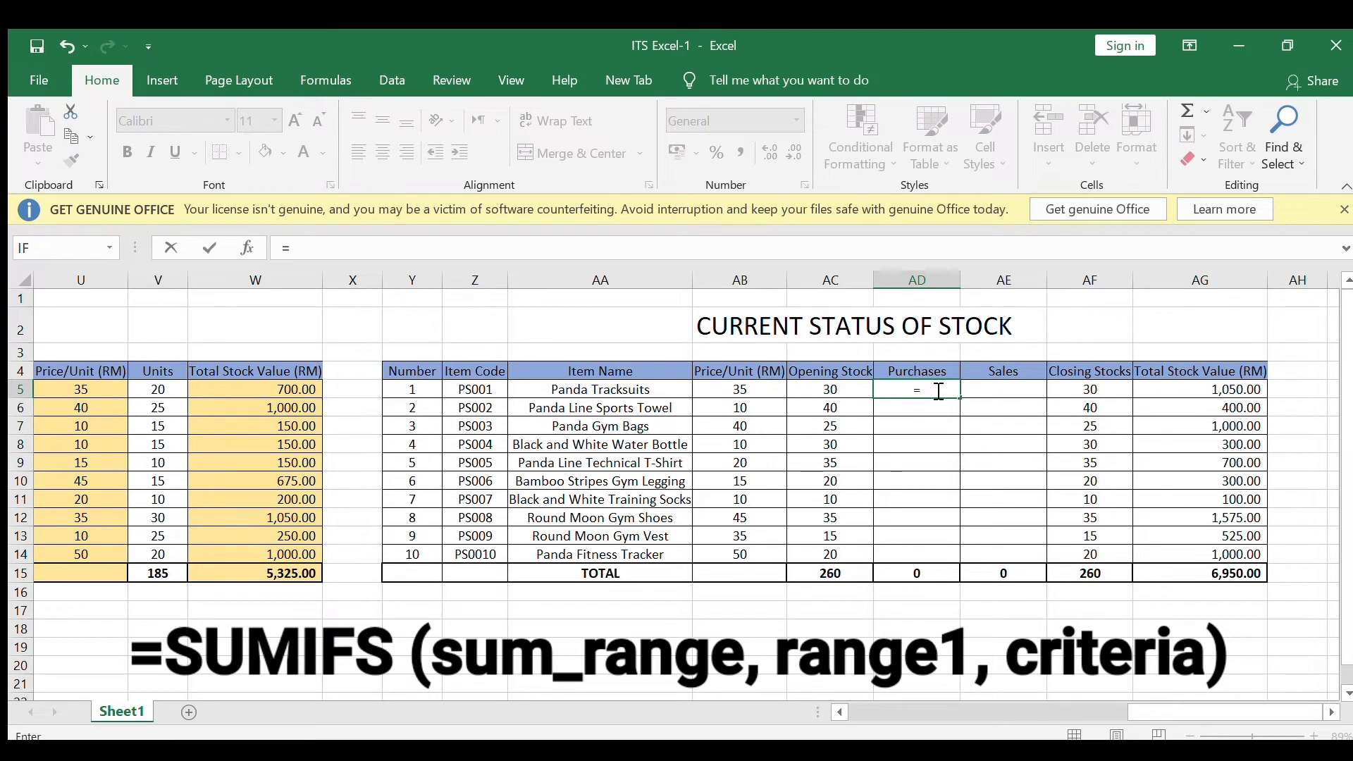
type("UM")
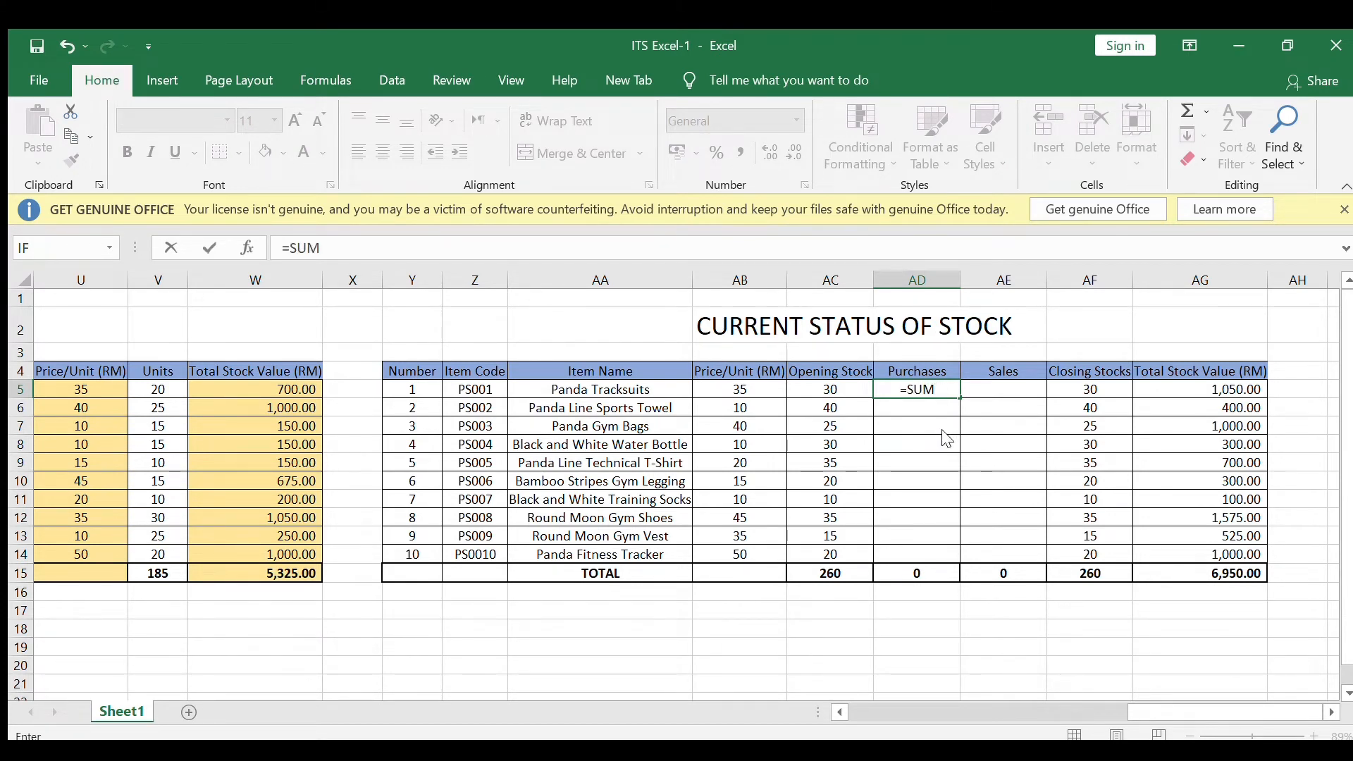
type("IFS(")
left_click_drag(1130, 711, 993, 706)
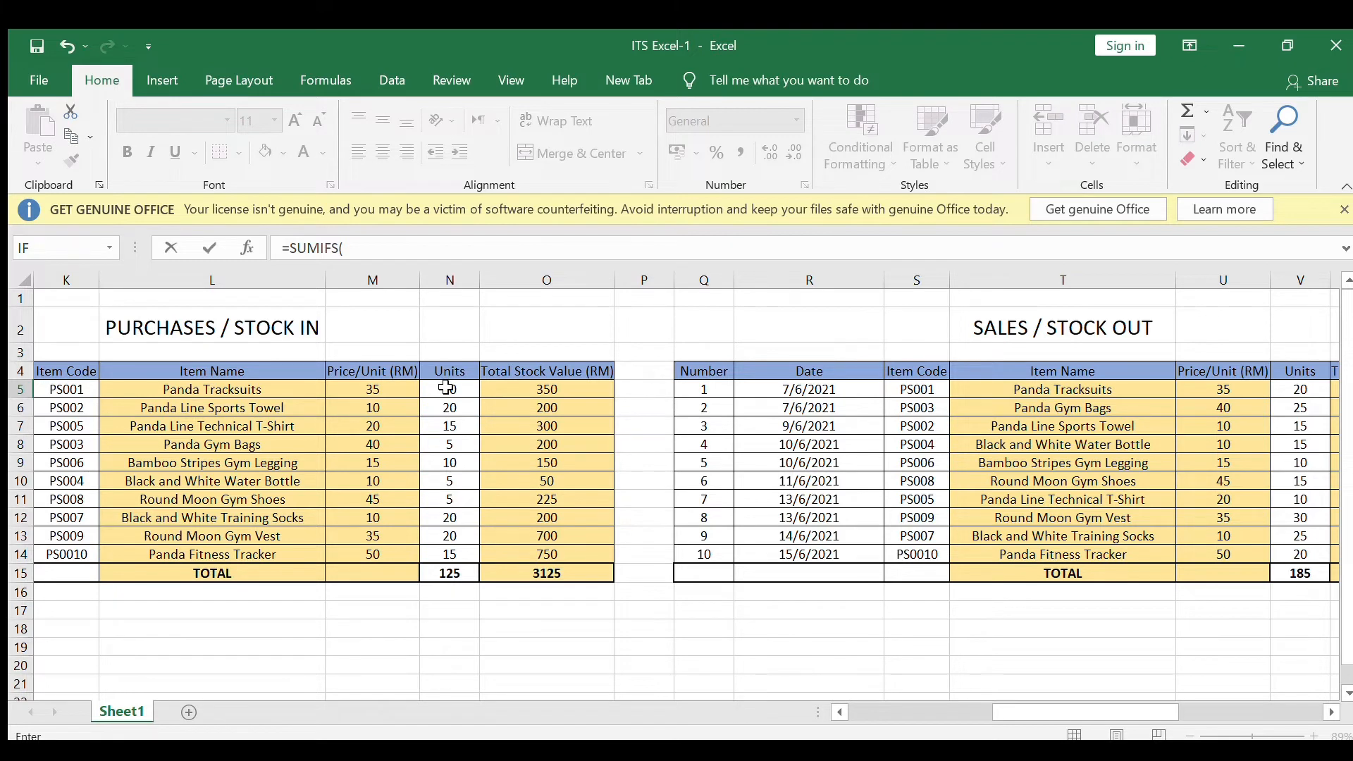
left_click_drag(448, 389, 449, 548)
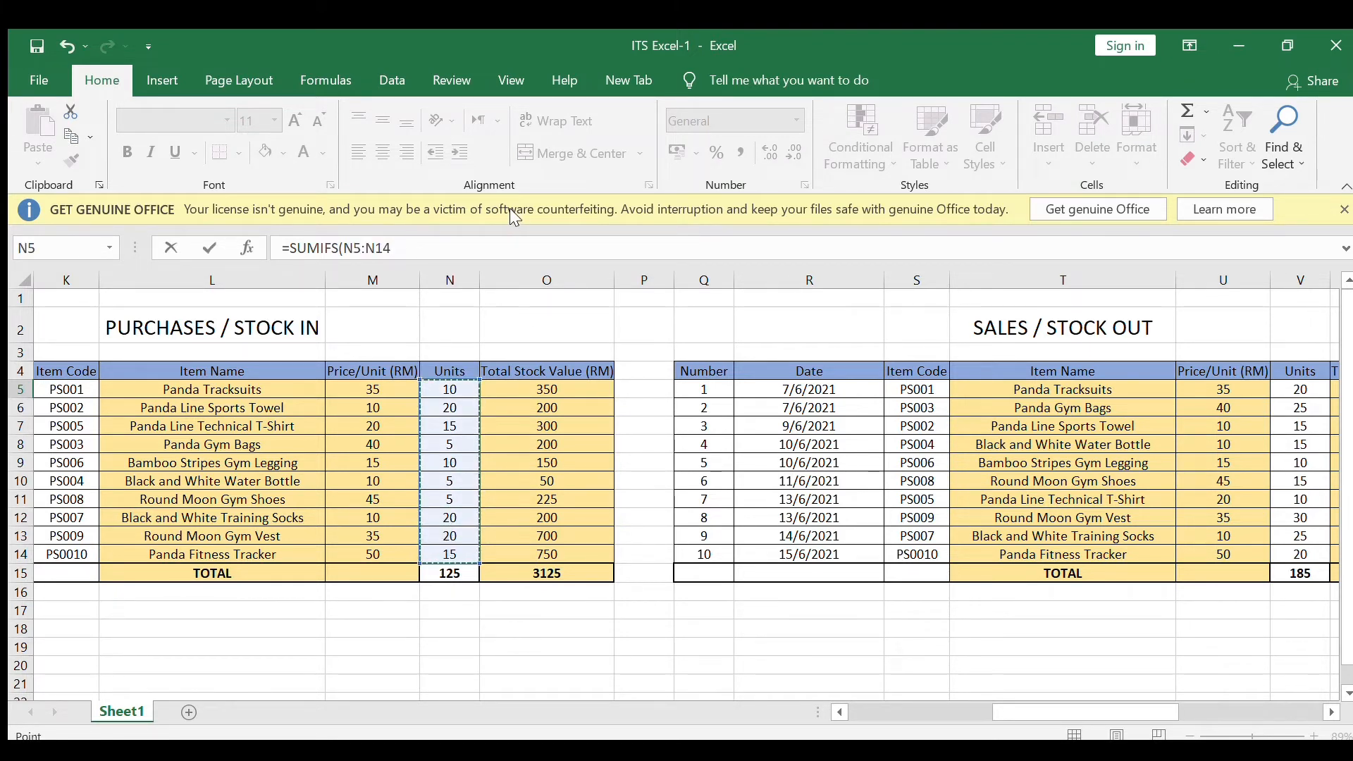
left_click(493, 247)
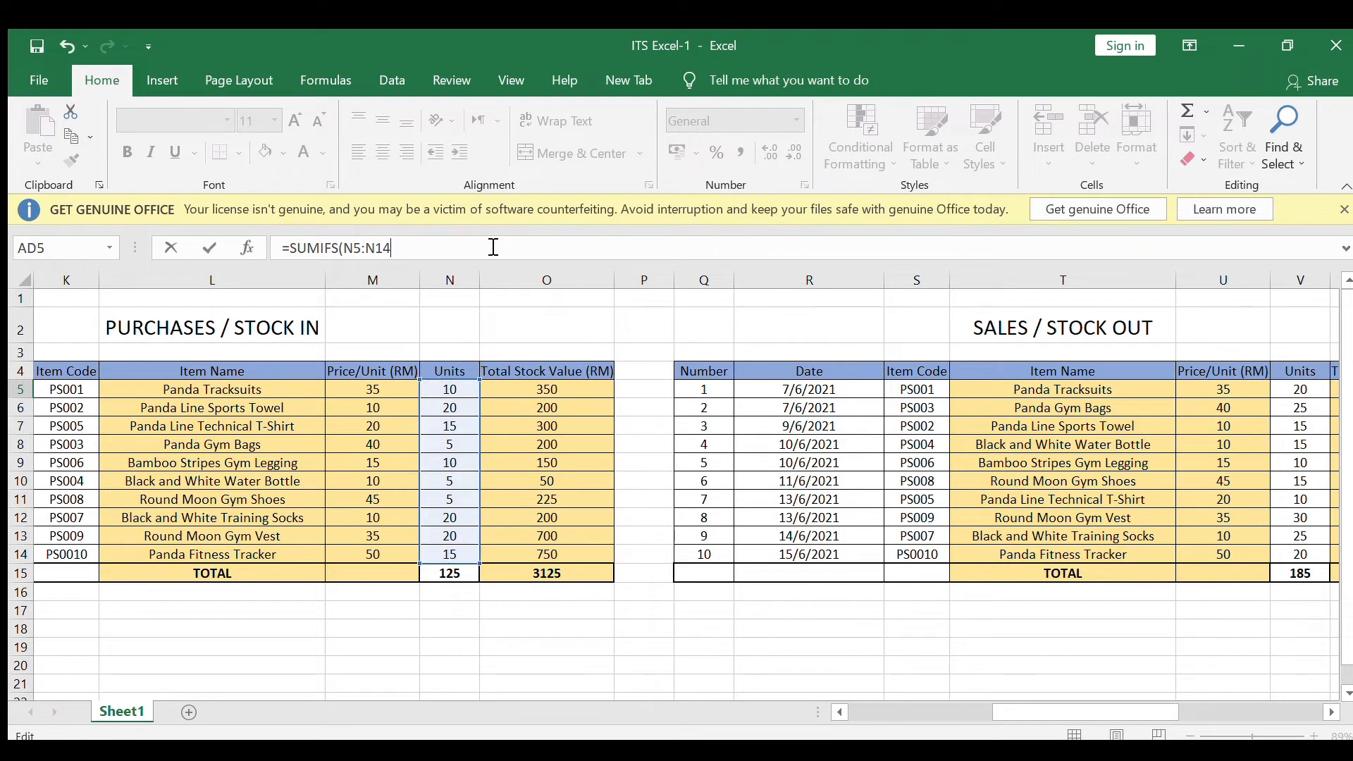
type(",")
left_click_drag(85, 396, 80, 554)
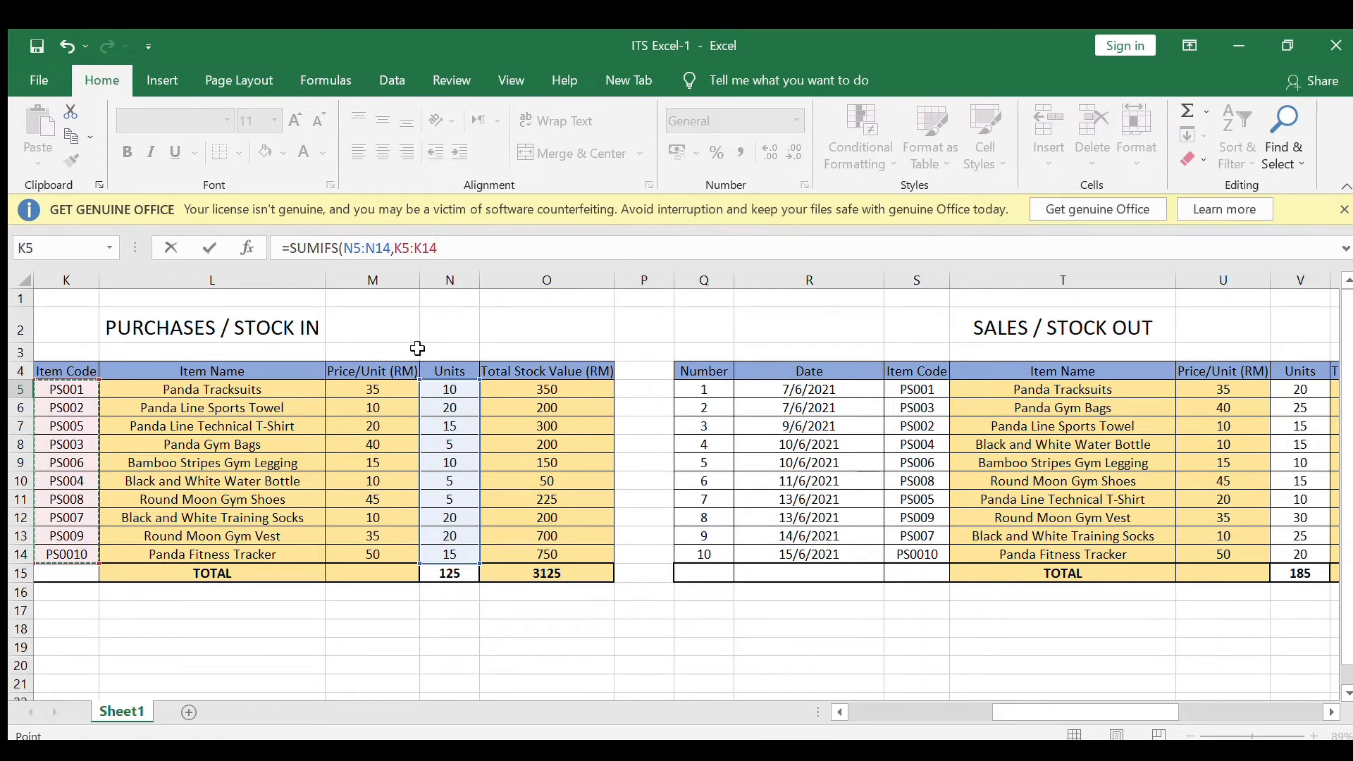
type(",")
left_click_drag(1039, 710, 1138, 711)
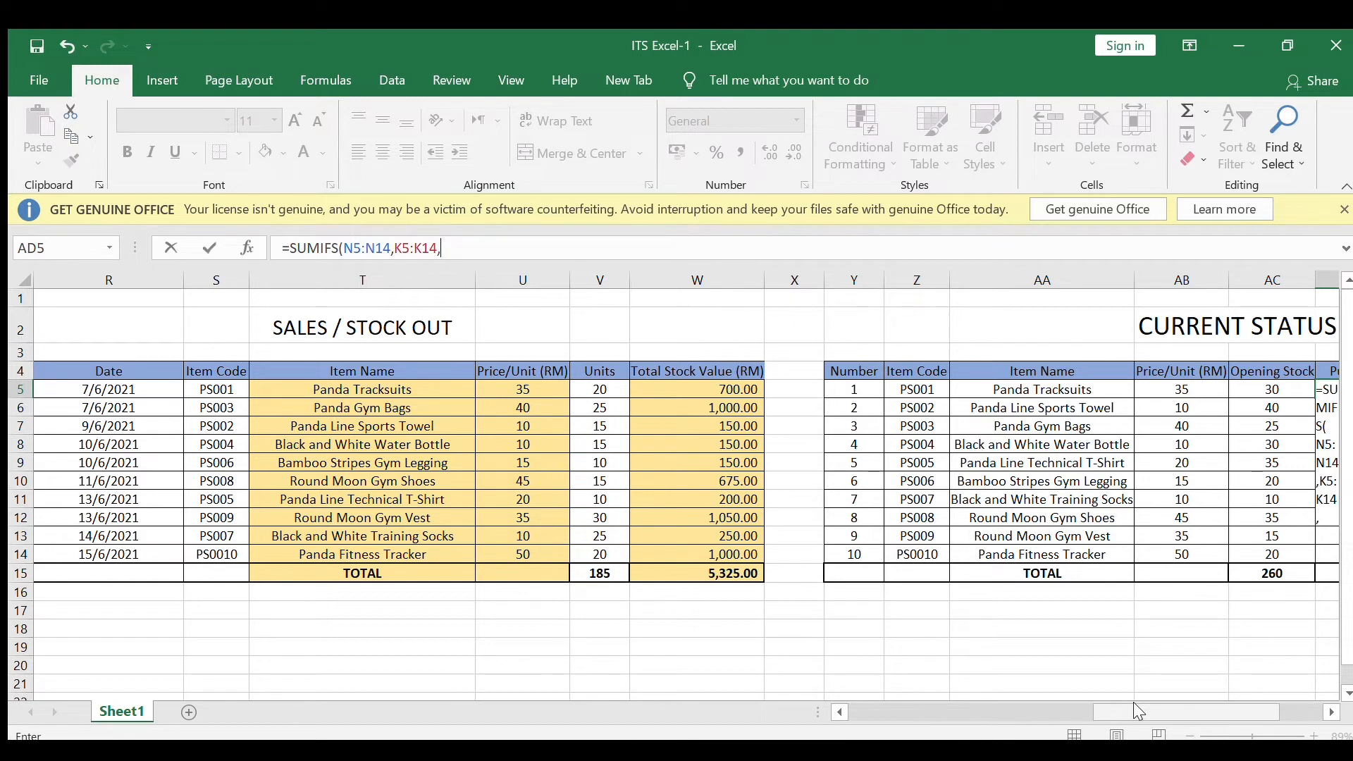
left_click(935, 386)
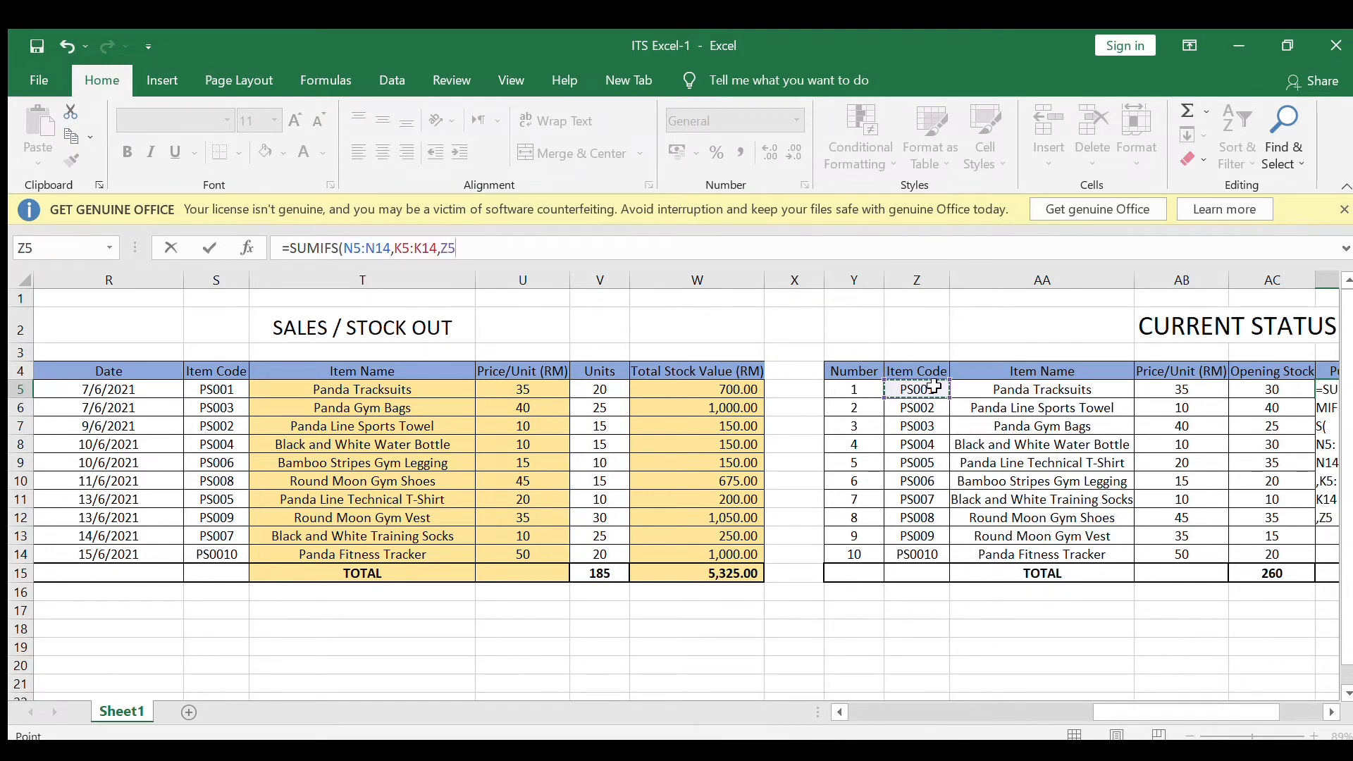
type(")")
key("Return")
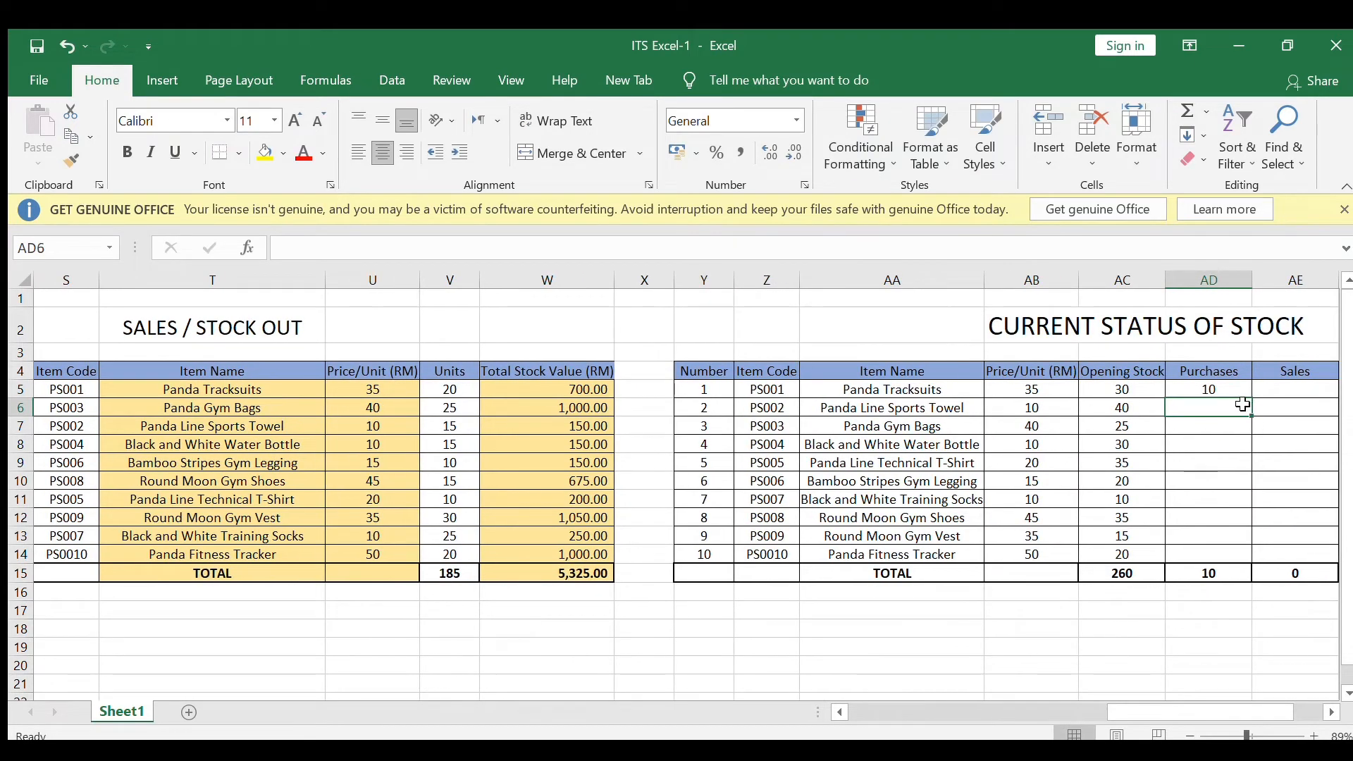
Step: Fill the purchases formula from AD5 down to AD14
left_click(1211, 388)
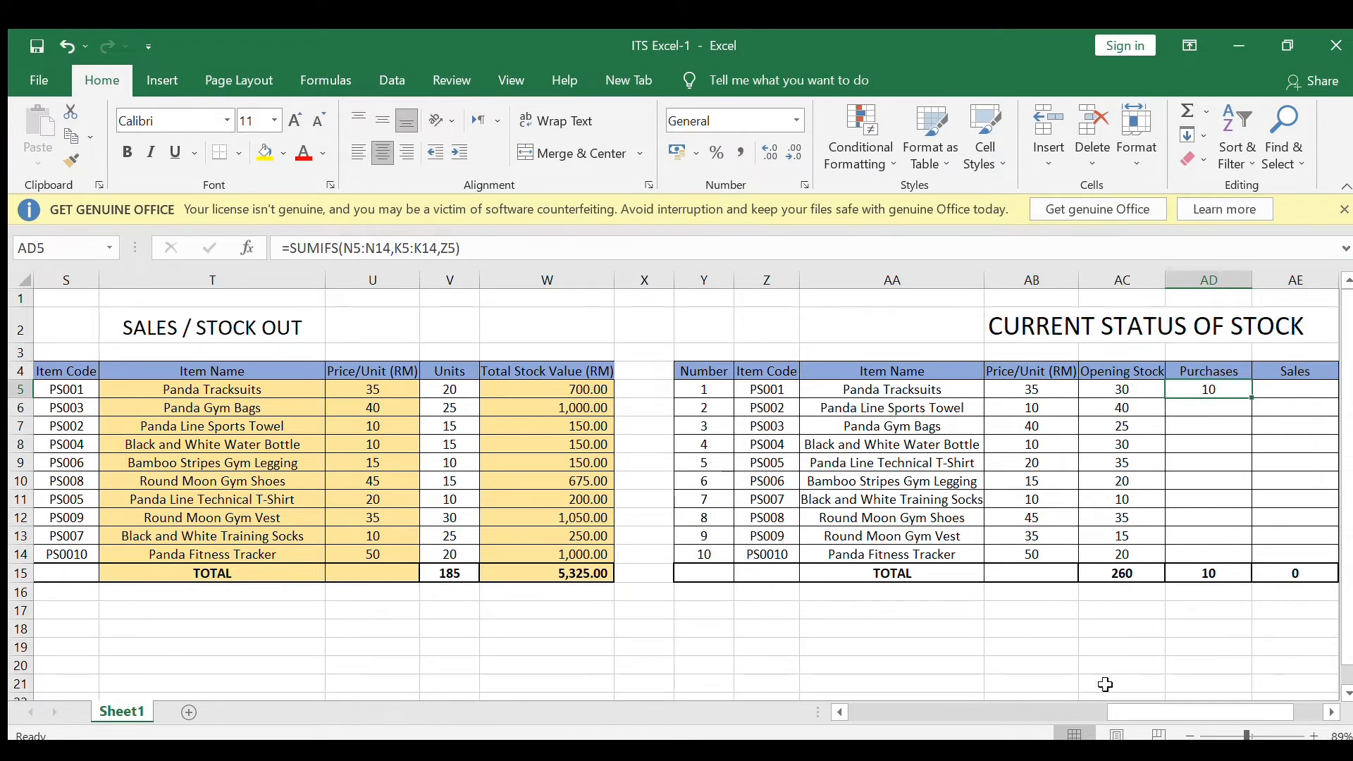
left_click_drag(1118, 708, 1159, 711)
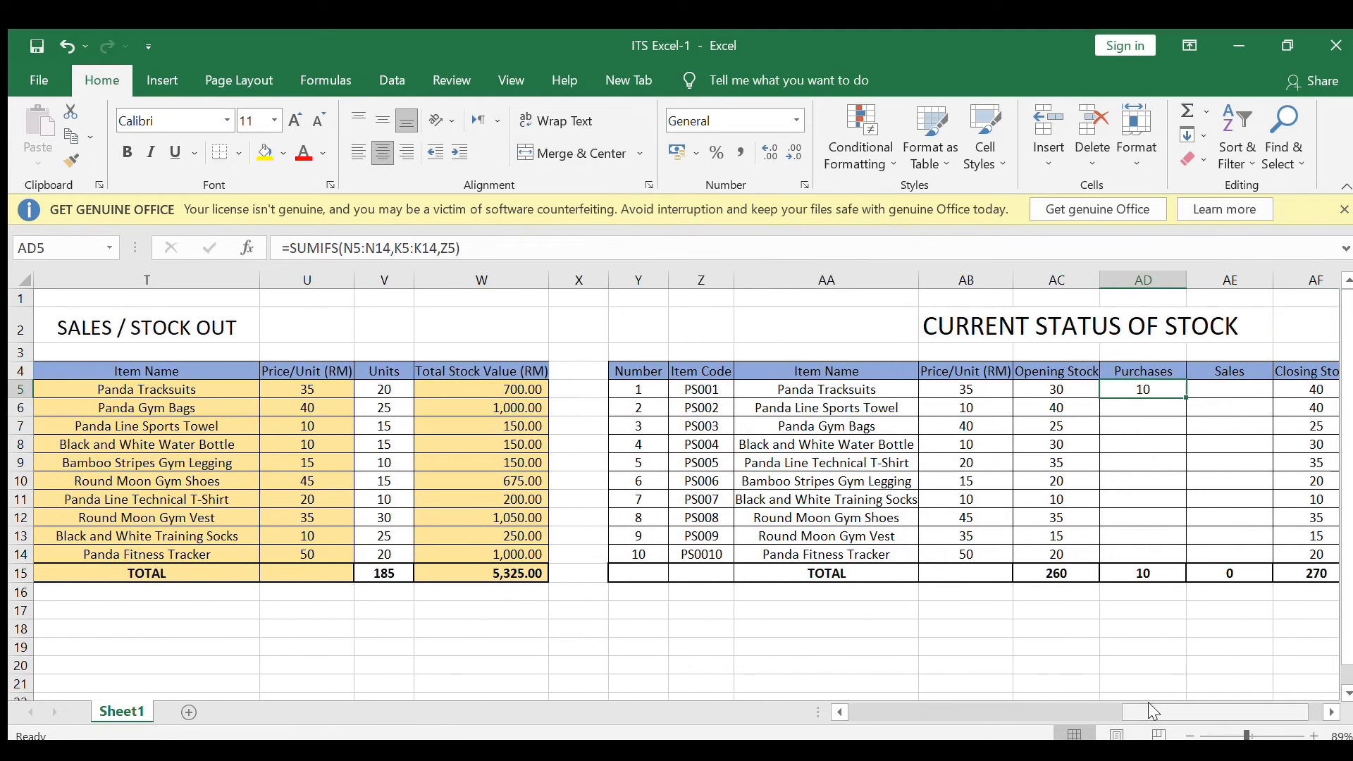
left_click_drag(1187, 399, 1189, 556)
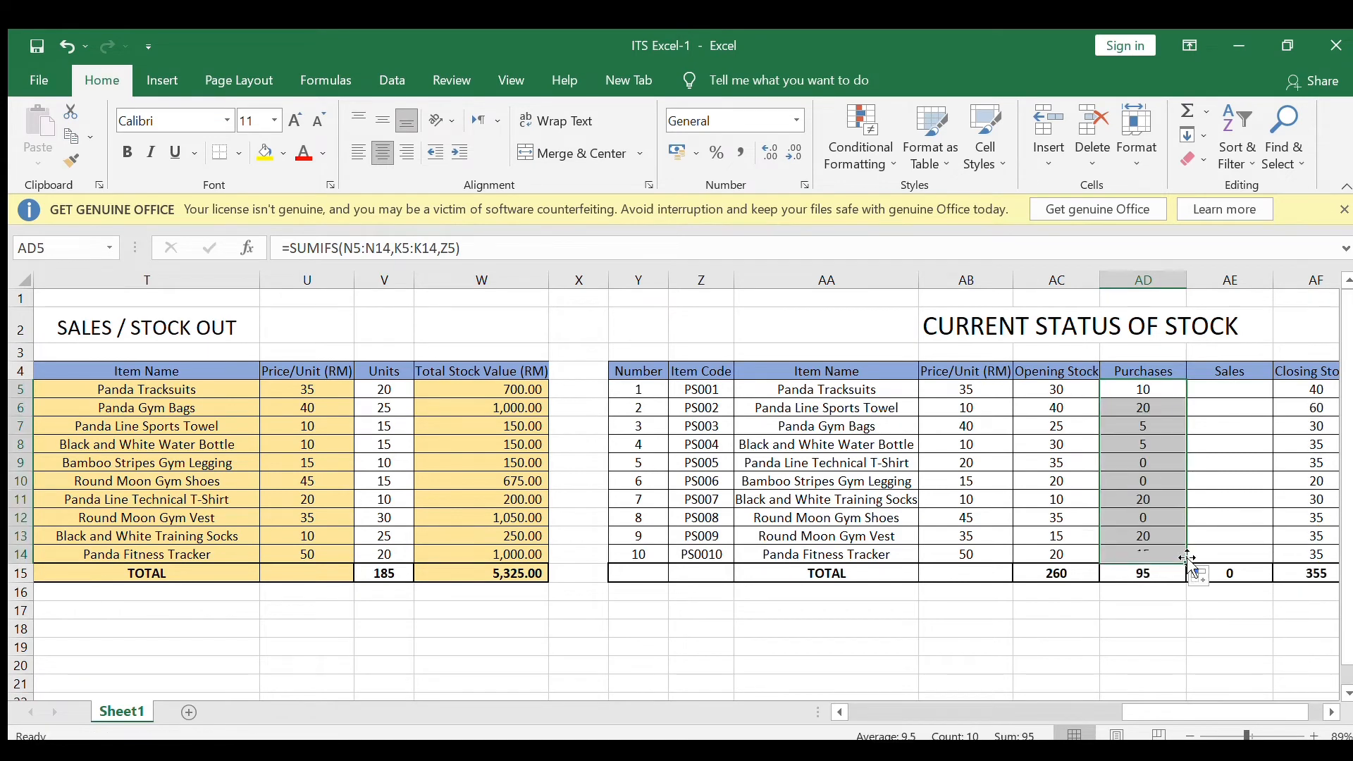
Step: Try making the sum range in AD9's SUMIFS formula absolute as $N$9:$N$18
mouse_move(1183, 710)
left_mouse_down()
mouse_move(1048, 696)
mouse_move(1204, 703)
left_mouse_up()
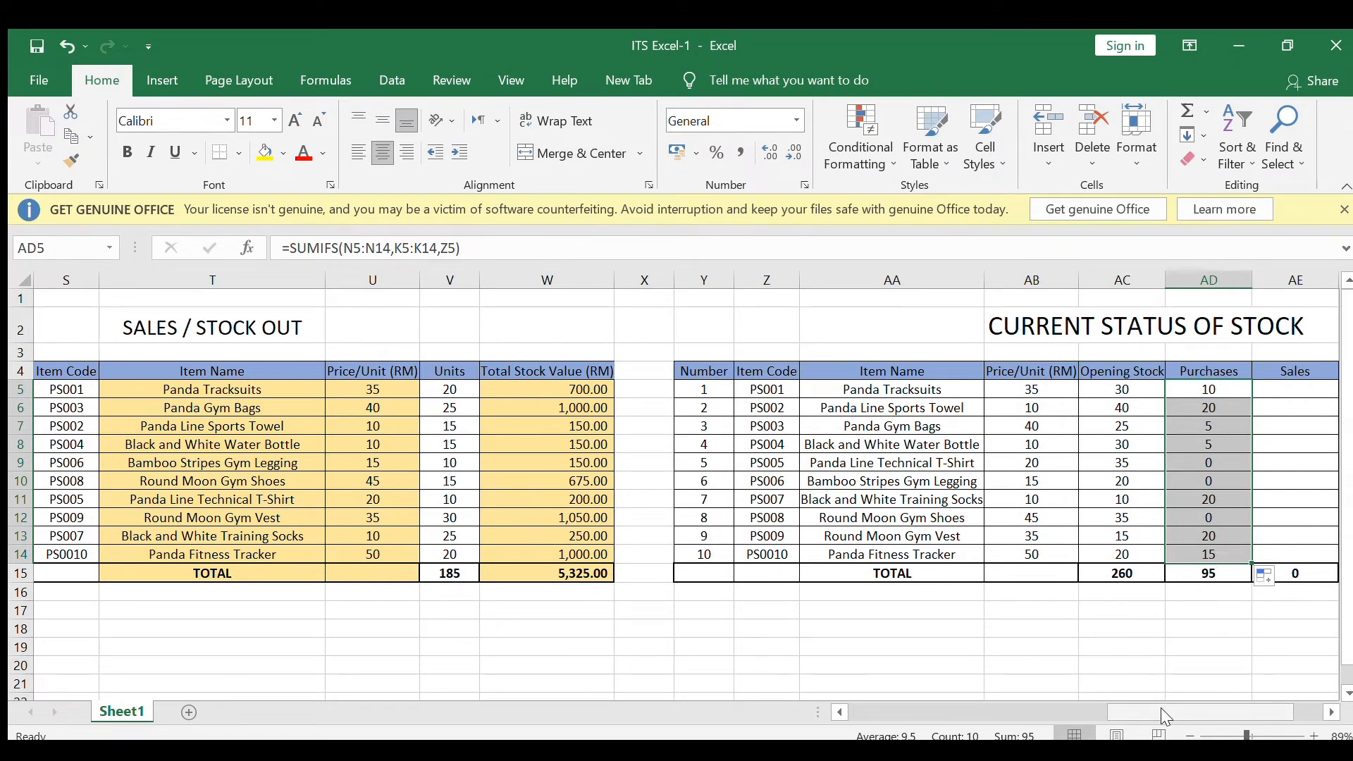
left_click_drag(1166, 715, 1030, 712)
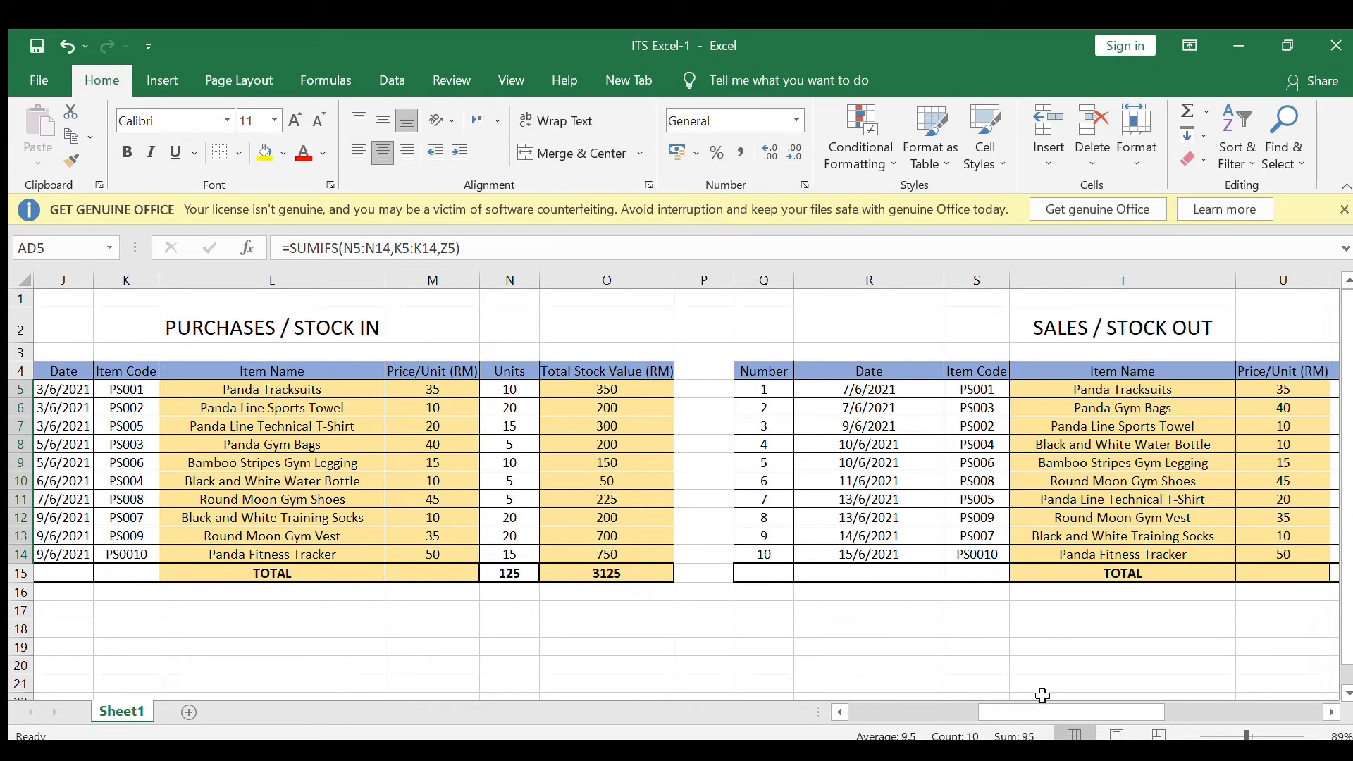
left_click_drag(1048, 709, 1193, 705)
left_click(1178, 468)
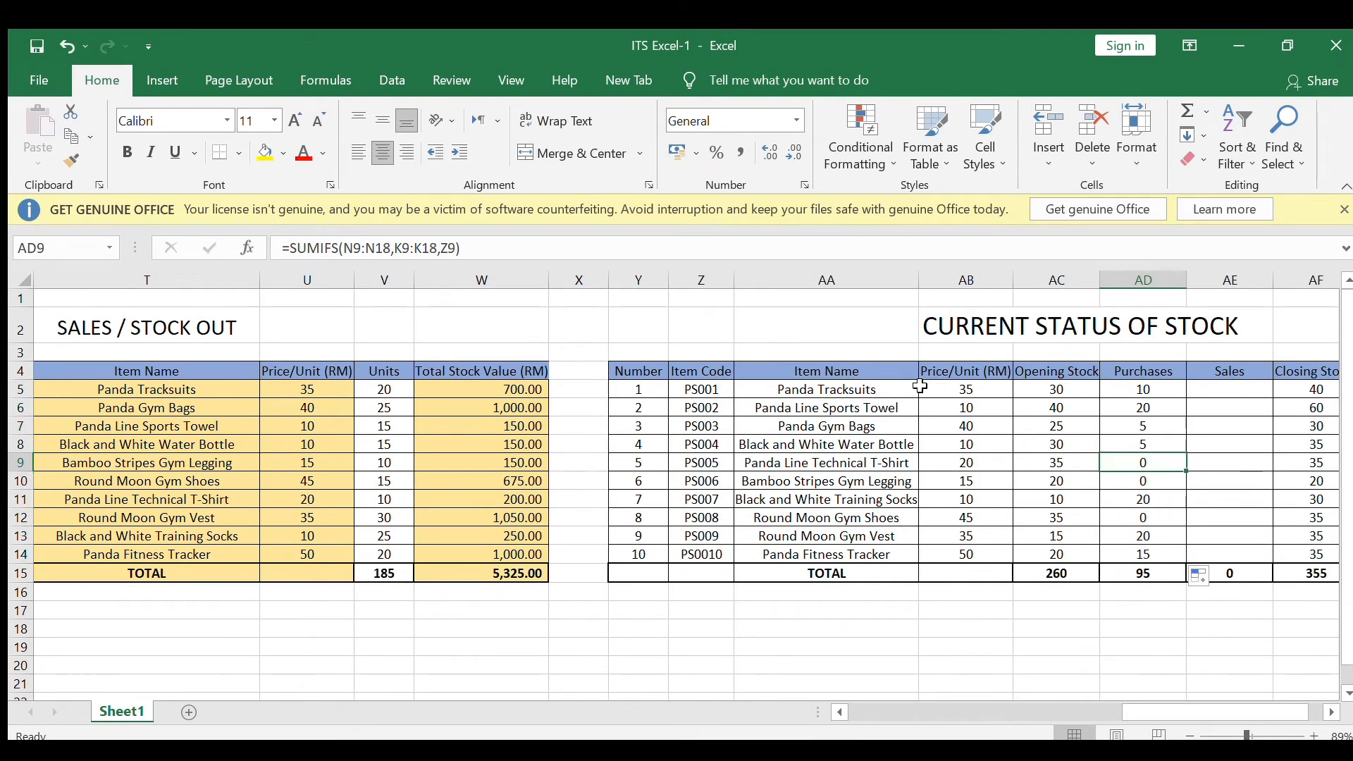
left_click(350, 252)
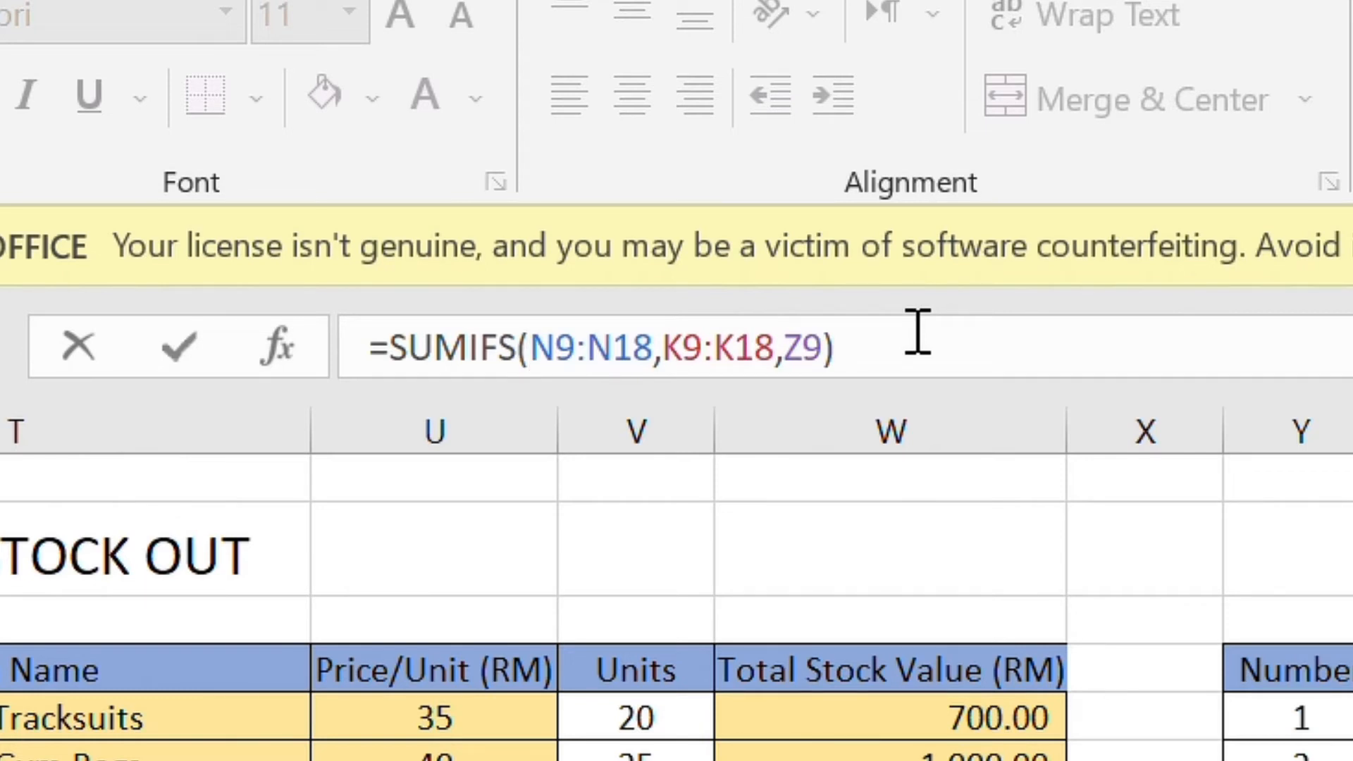
type("$N")
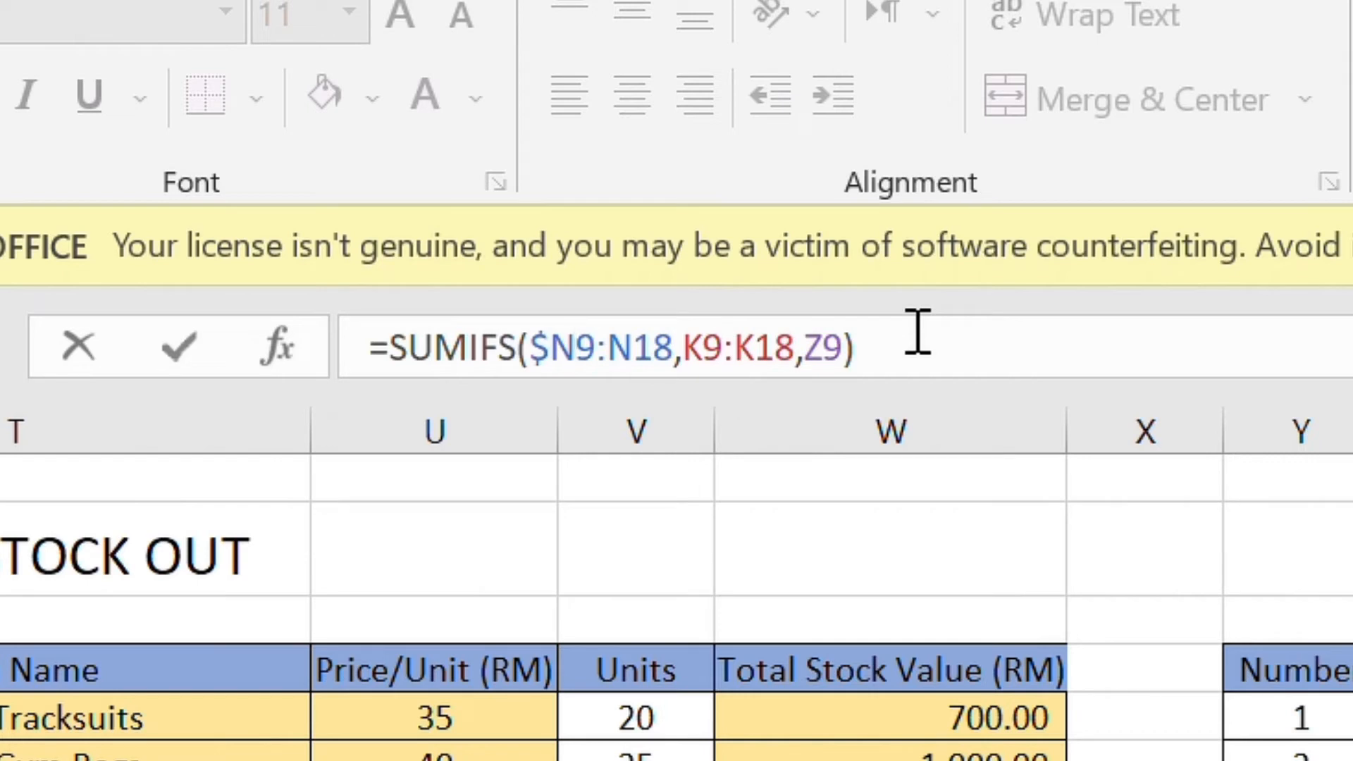
type("$9:")
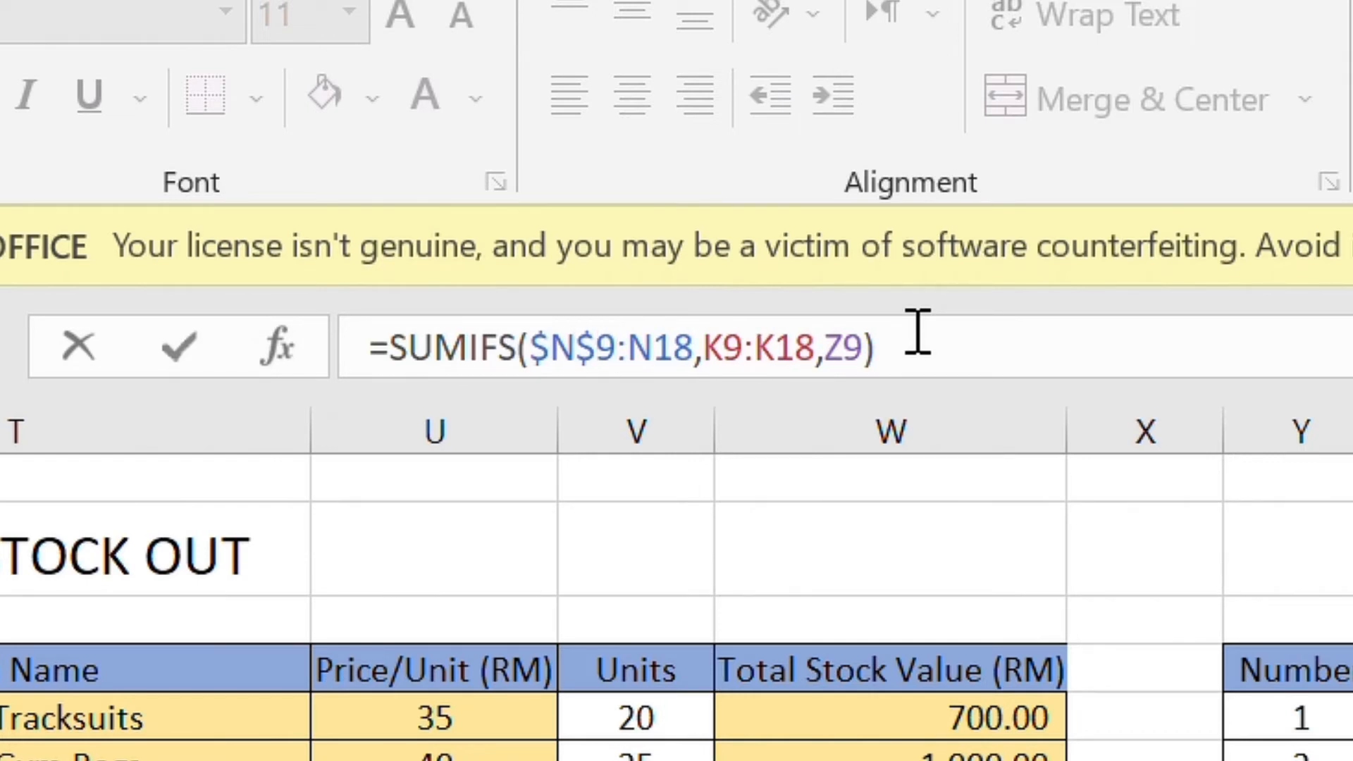
type("$")
key("Right")
type("$")
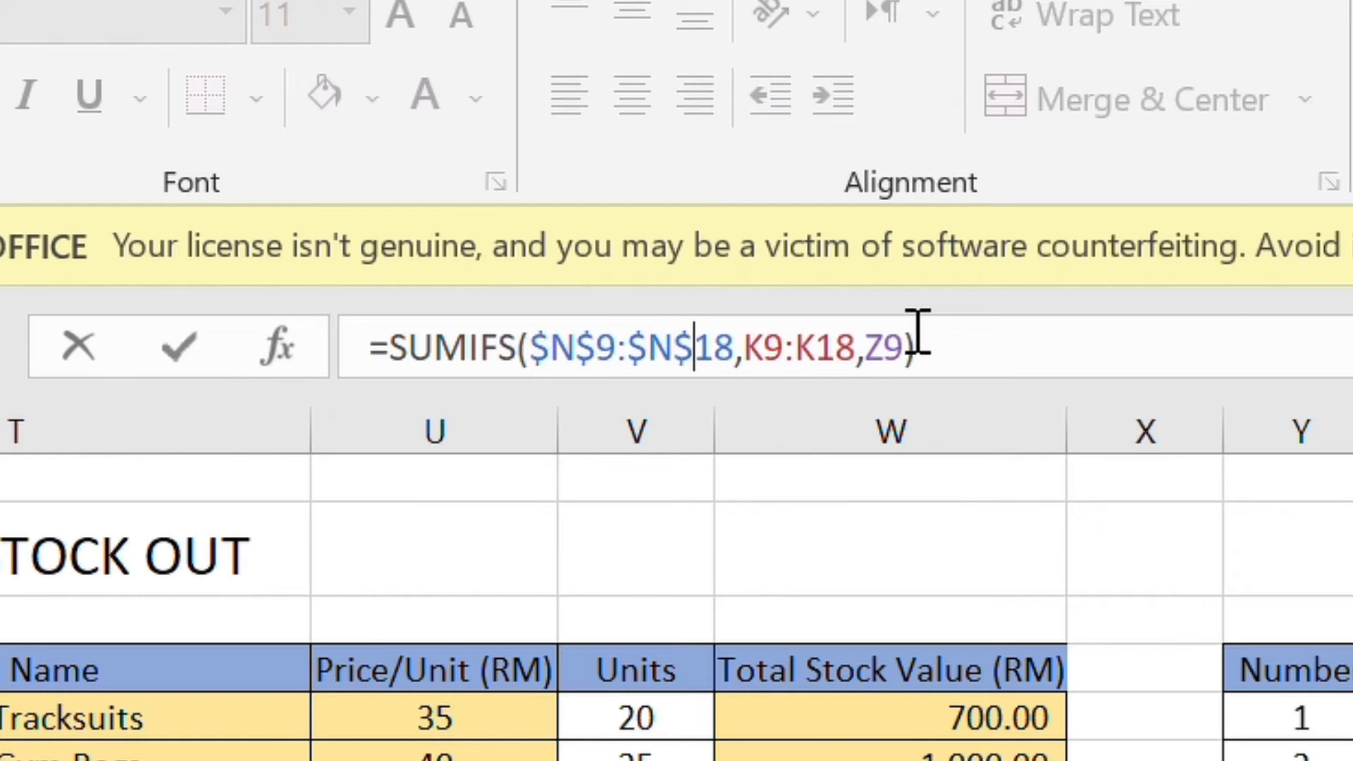
Step: Try making AD9's criteria range absolute as $K$9:$K$18, and undo the edit to that cell's formula
key("Right")
key("Right")
key("Right")
type("$")
key("Right")
type("$")
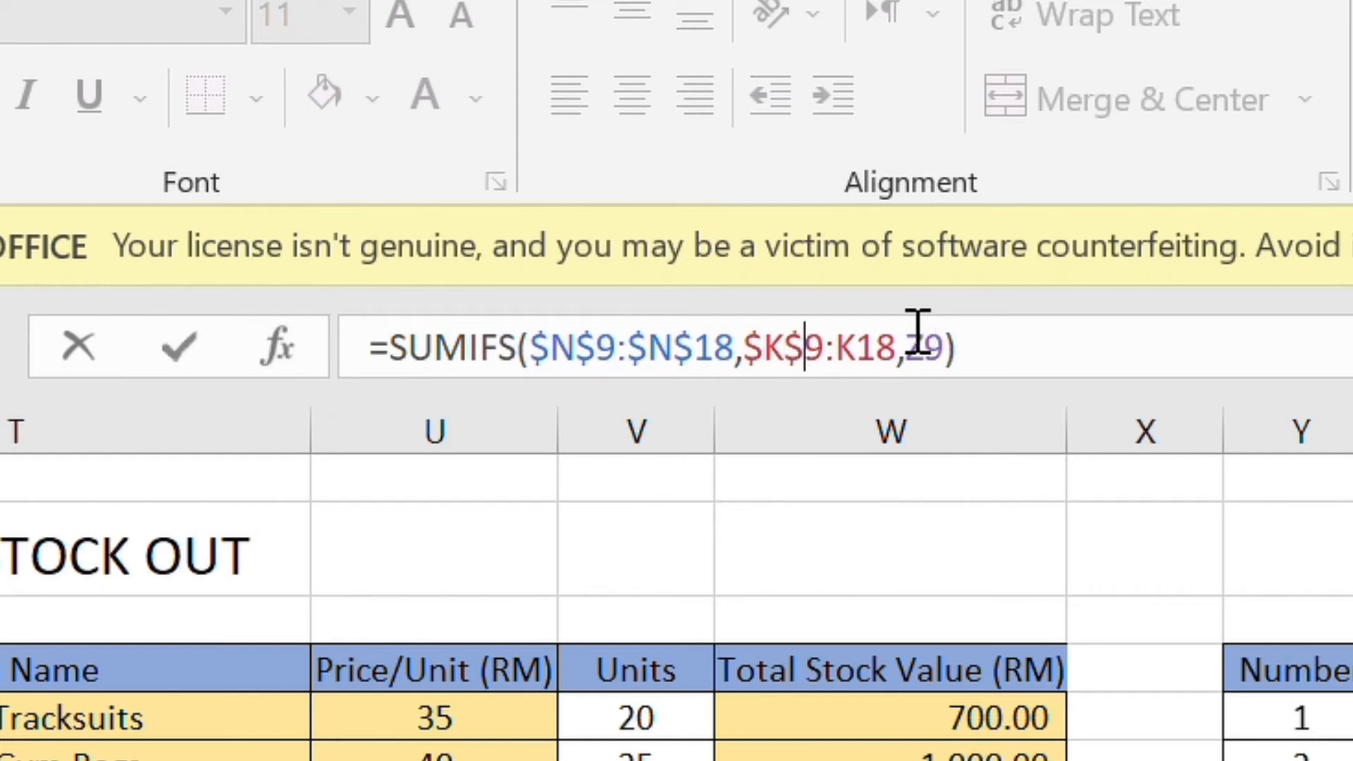
key("Right")
key("Right")
type("$")
key("Right")
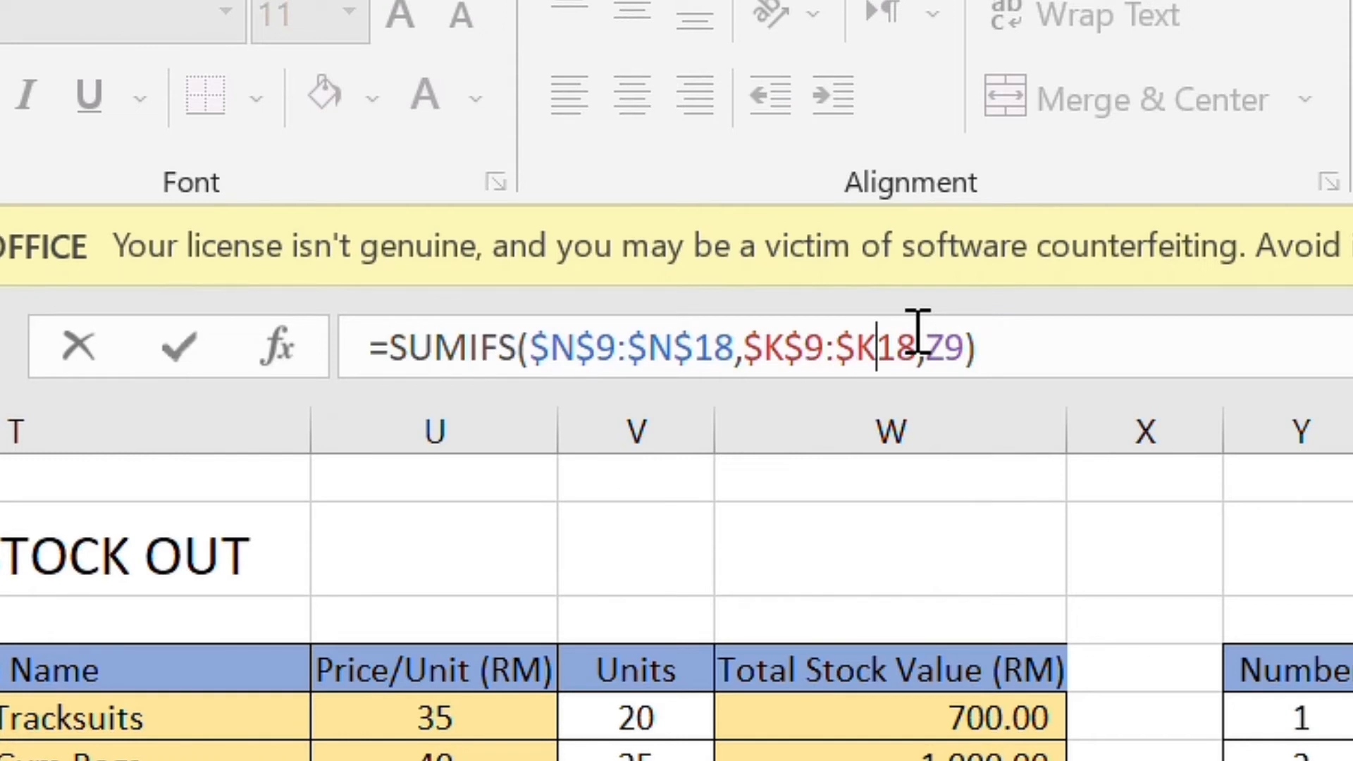
type("$")
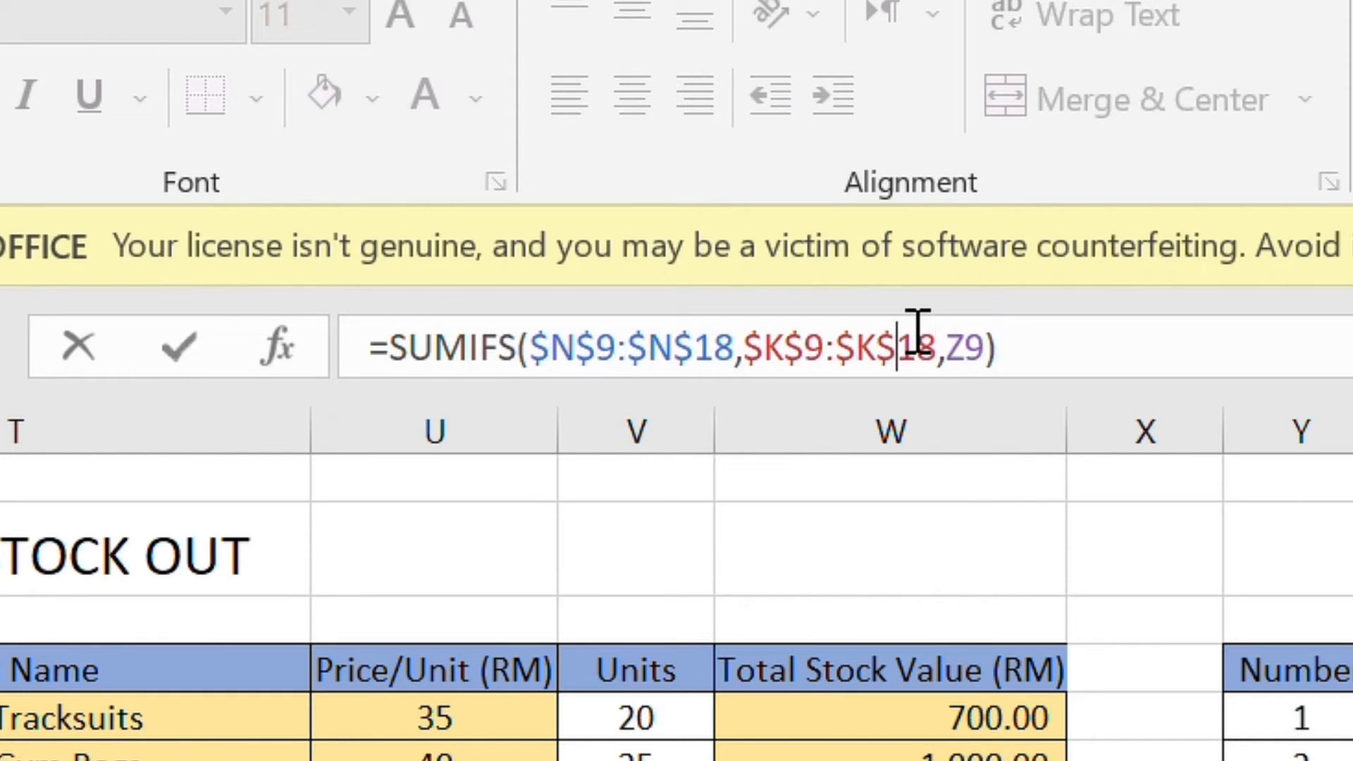
key("Return")
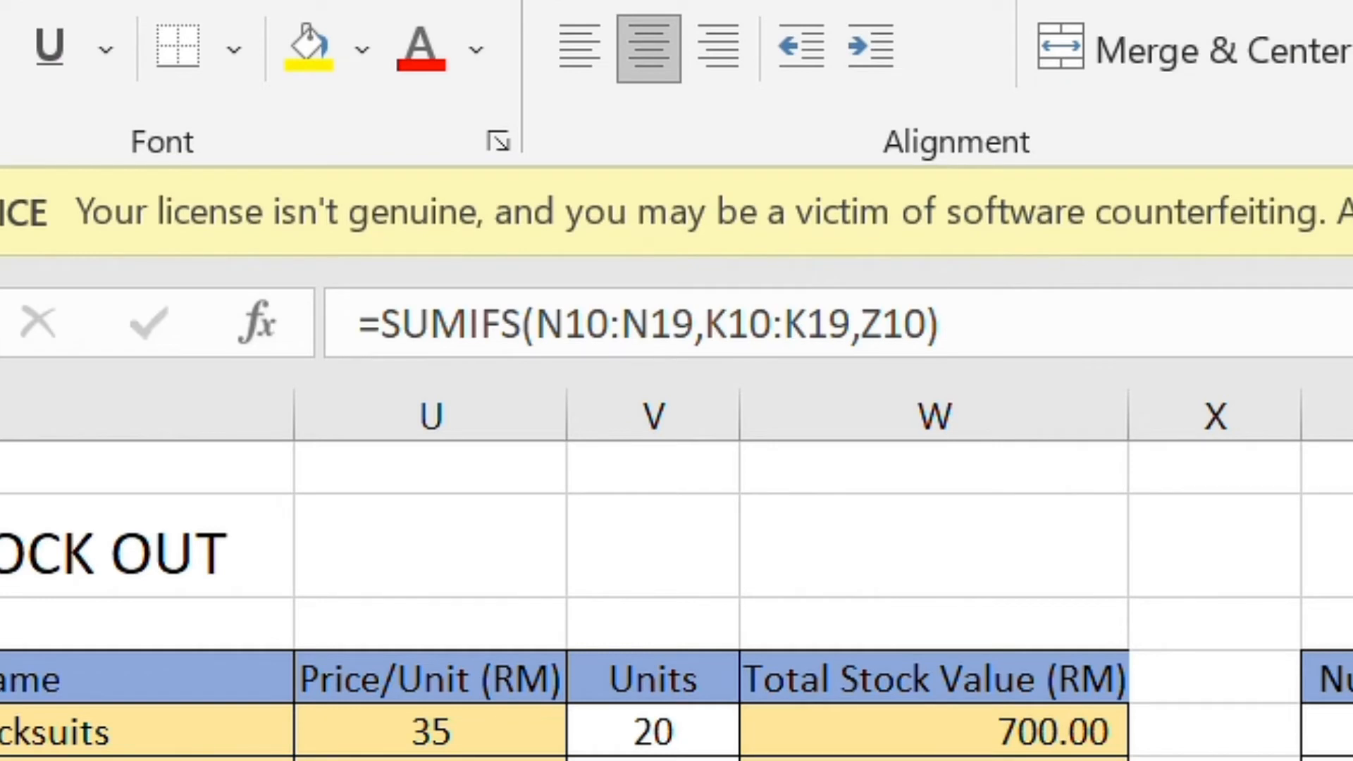
key("Up")
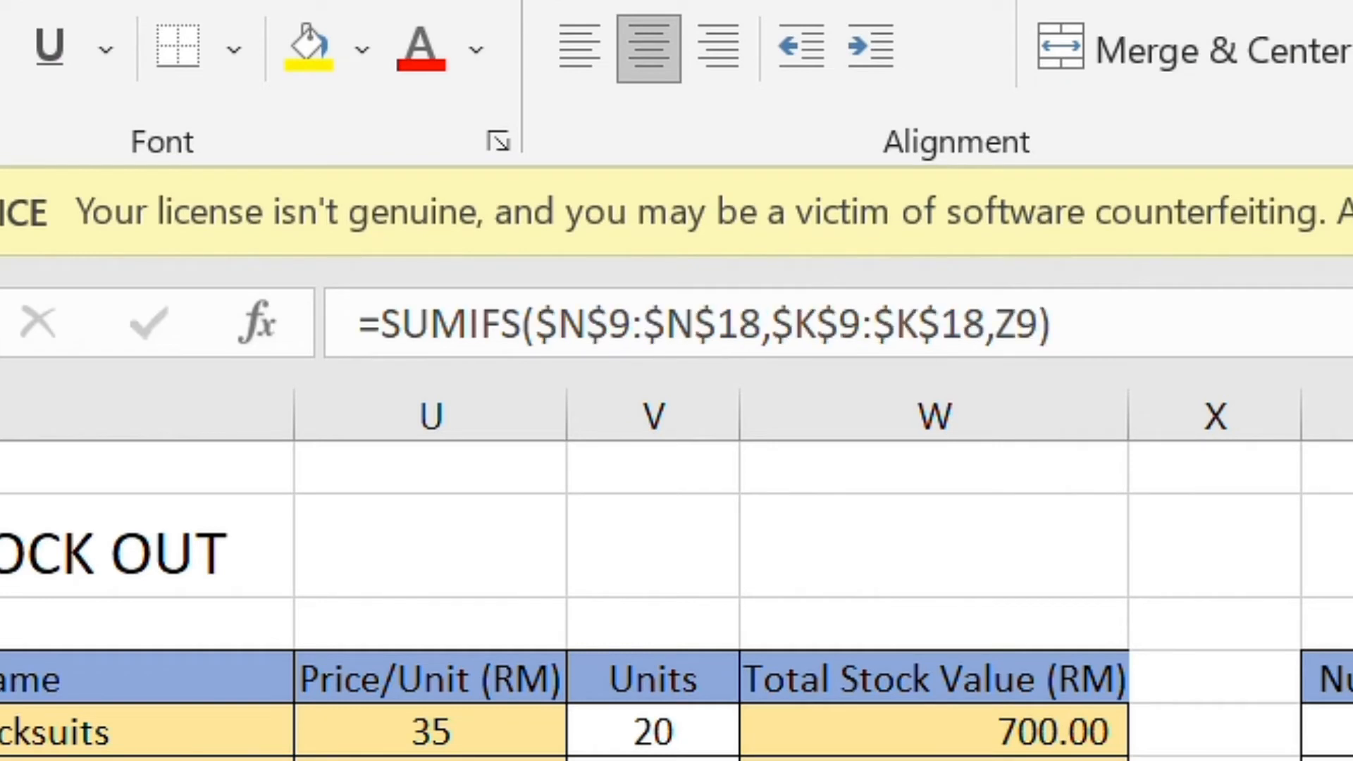
key("ctrl+z")
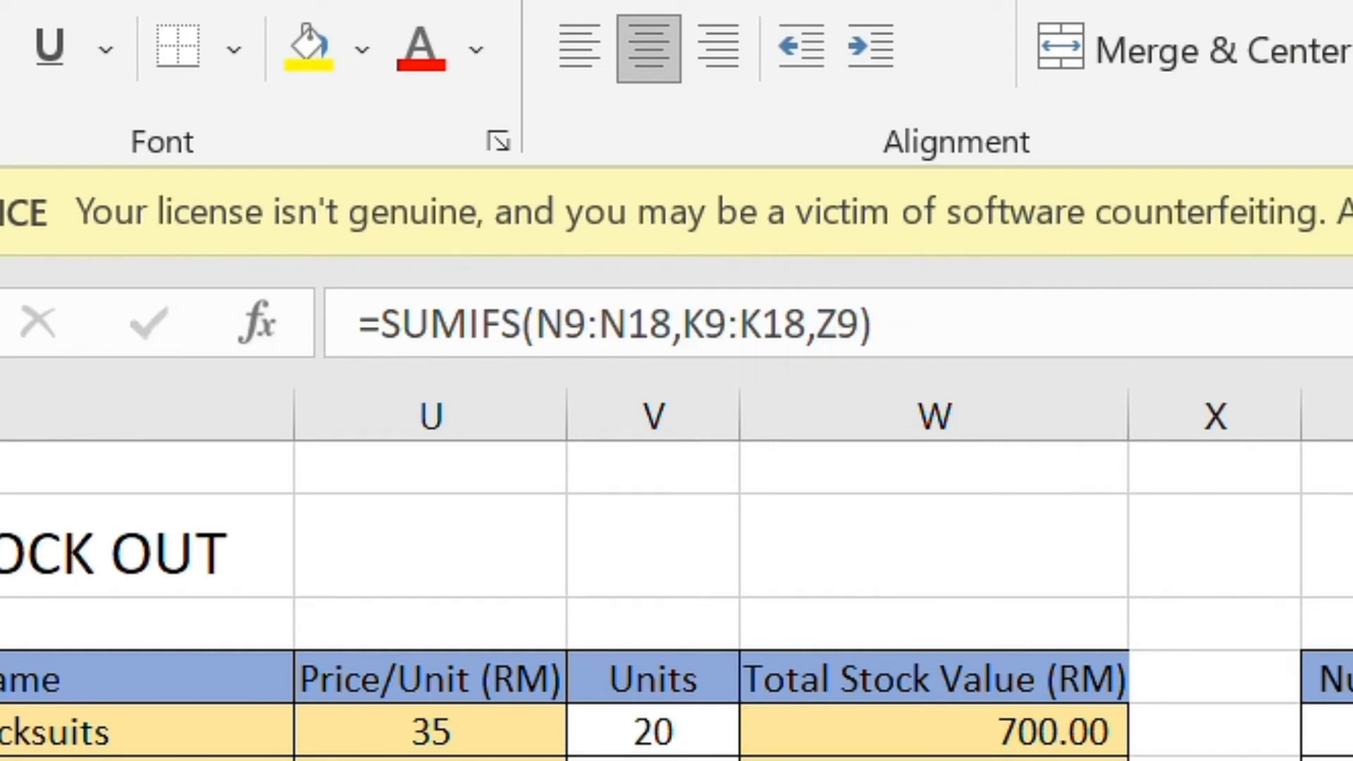
Step: Make the sum range in AD5's SUMIFS formula absolute as $N$5:$N$14
key("Up")
key("Up")
key("Up")
key("Up")
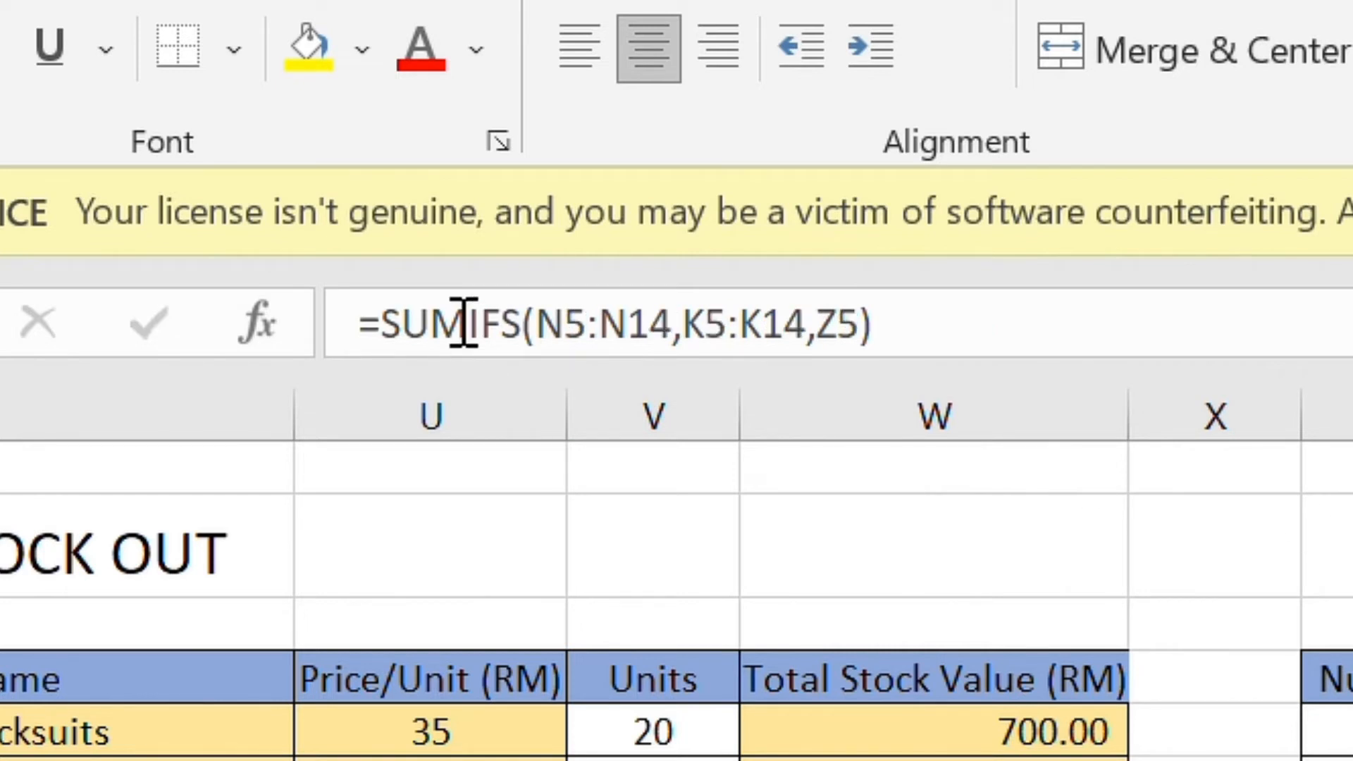
left_click(550, 338)
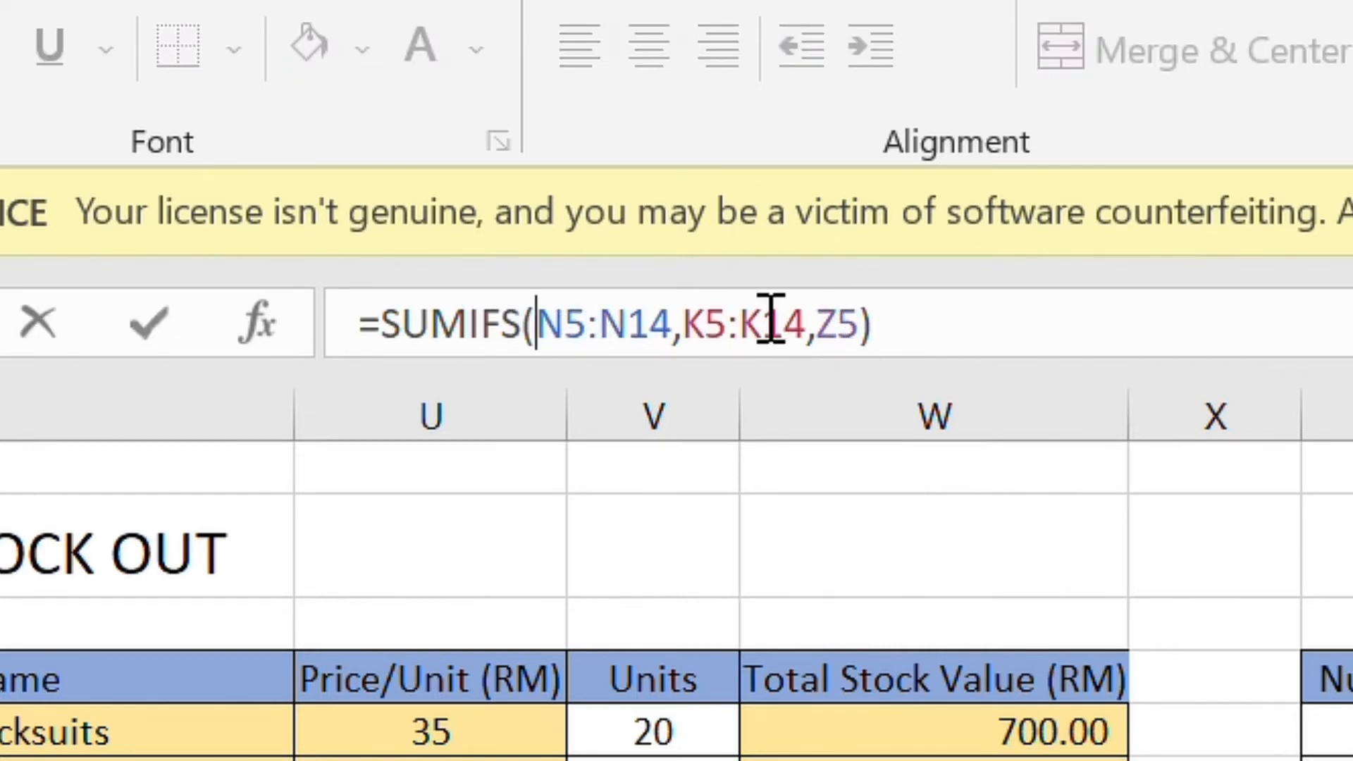
type("$")
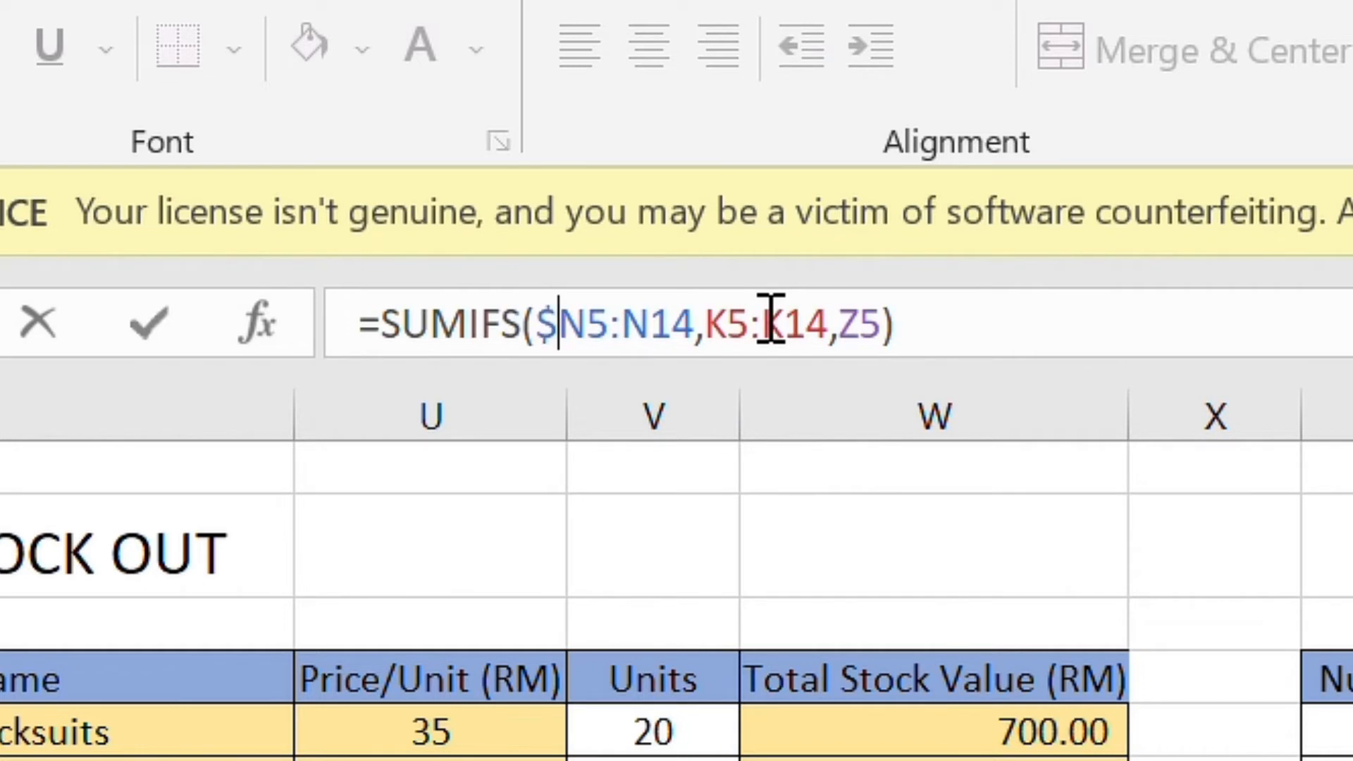
key("Right")
type("$")
key("Right")
key("Right")
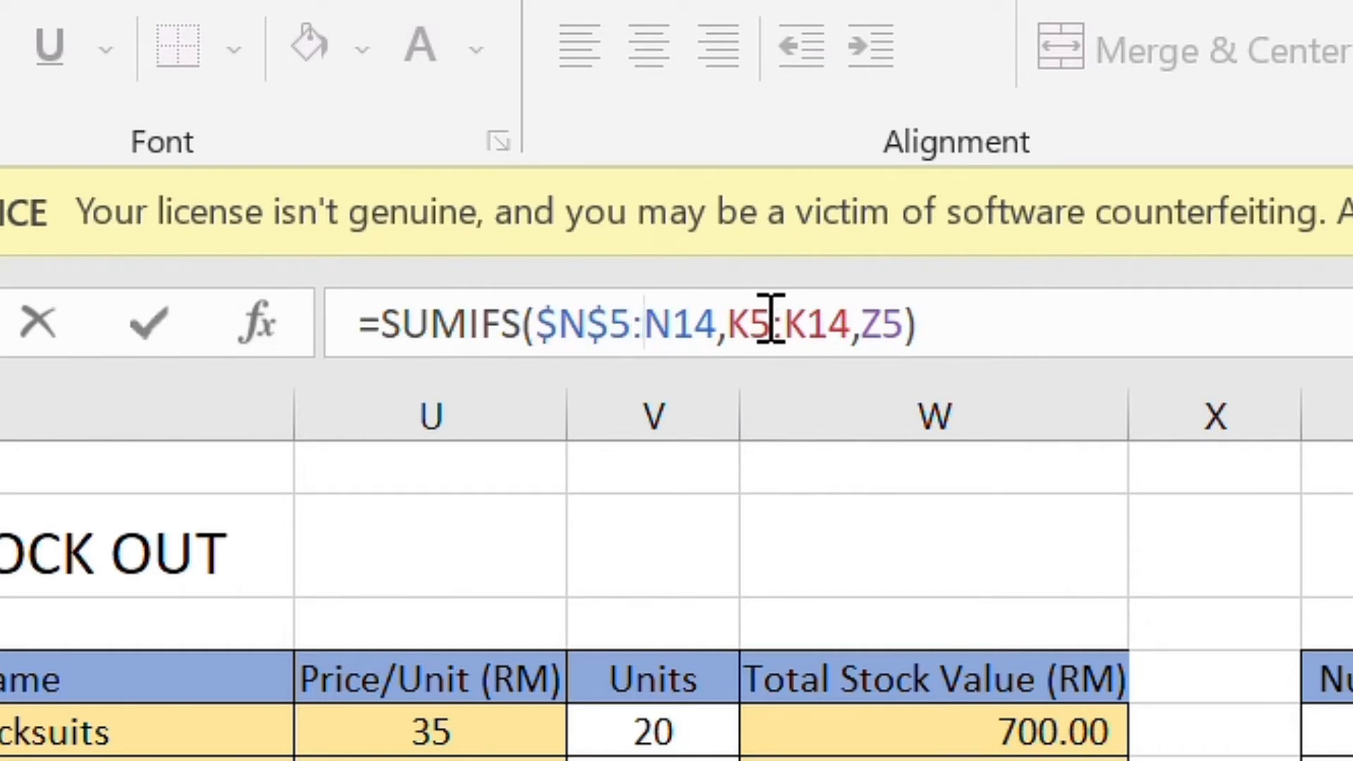
type("$")
key("Right")
type("$")
key("Right")
key("Right")
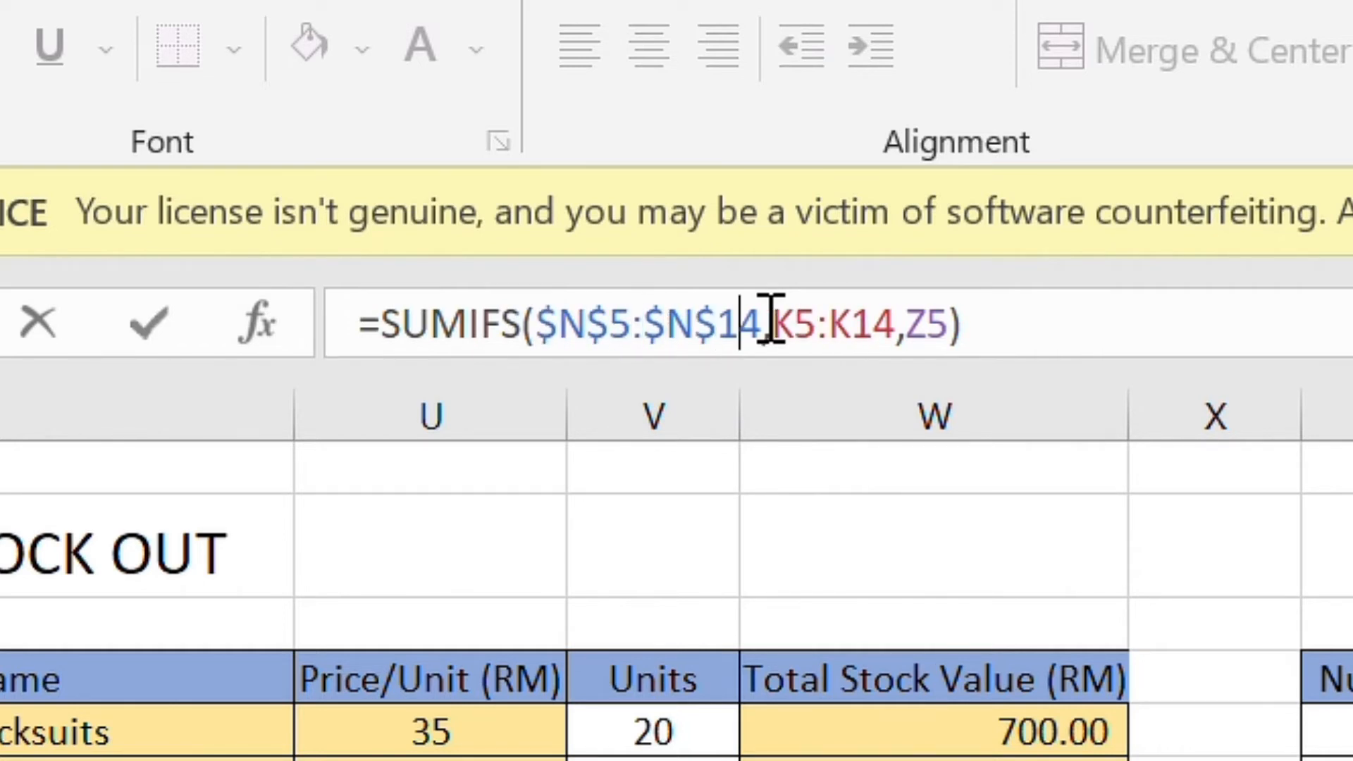
Step: Make the criteria range in AD5's SUMIFS formula absolute as $K$5:$K$14 and commit the formula
key("Right")
type("$")
key("Right")
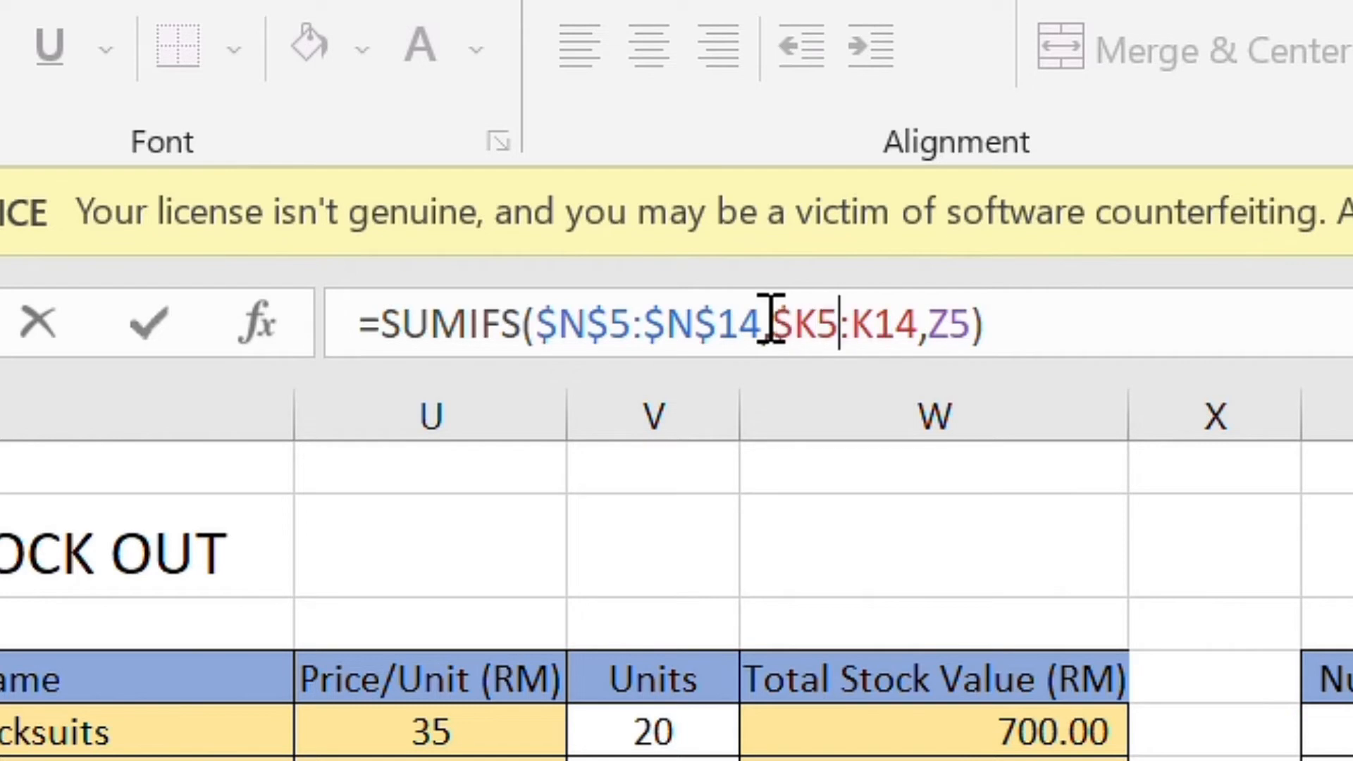
type("$")
key("Right")
key("Right")
type("$")
key("Right")
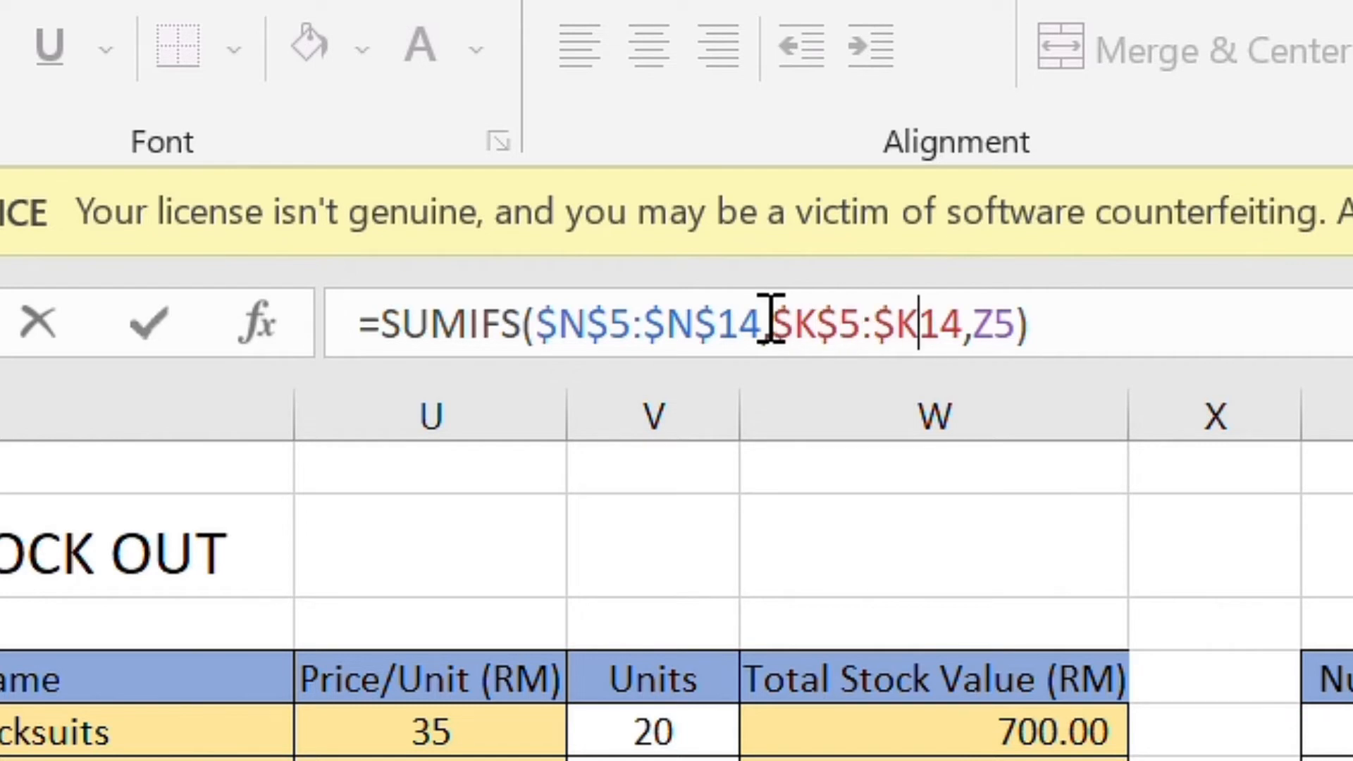
type("$K$5:$K$14,")
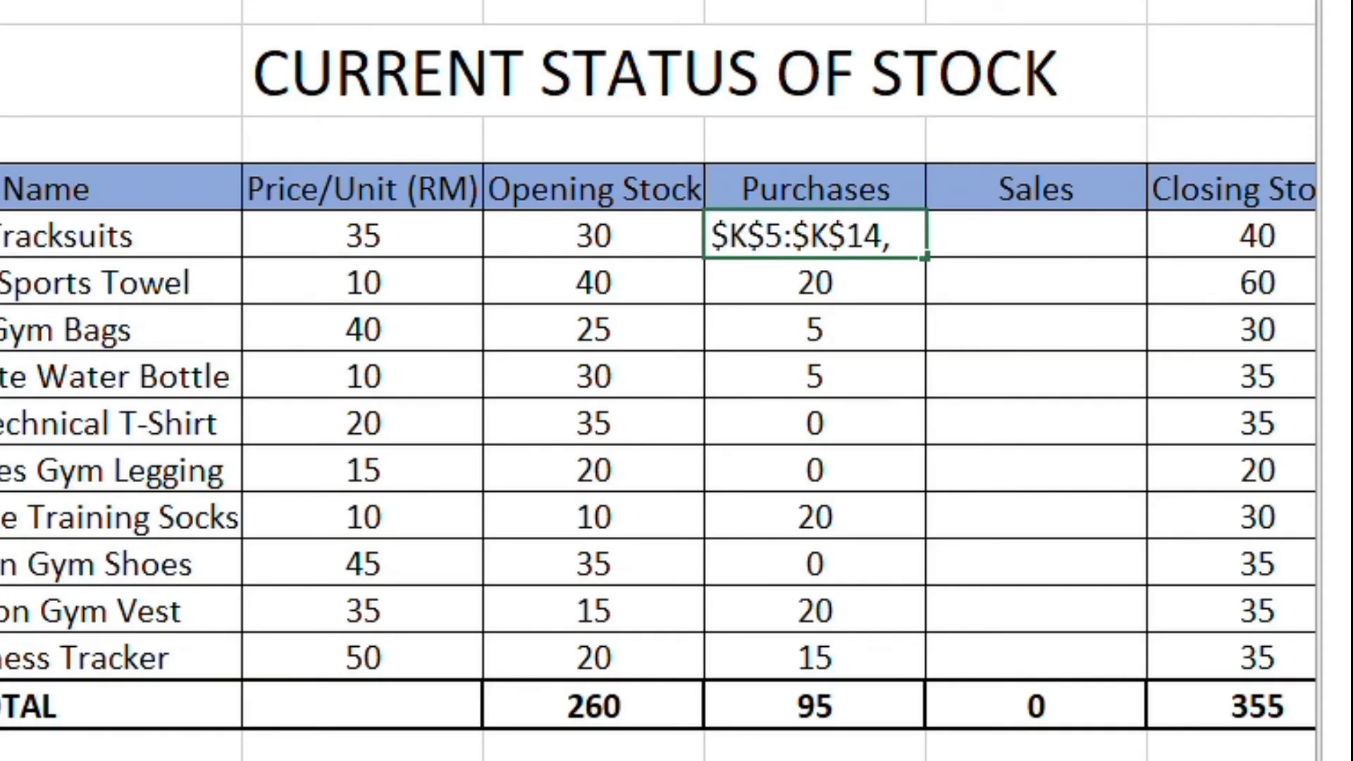
key("Return")
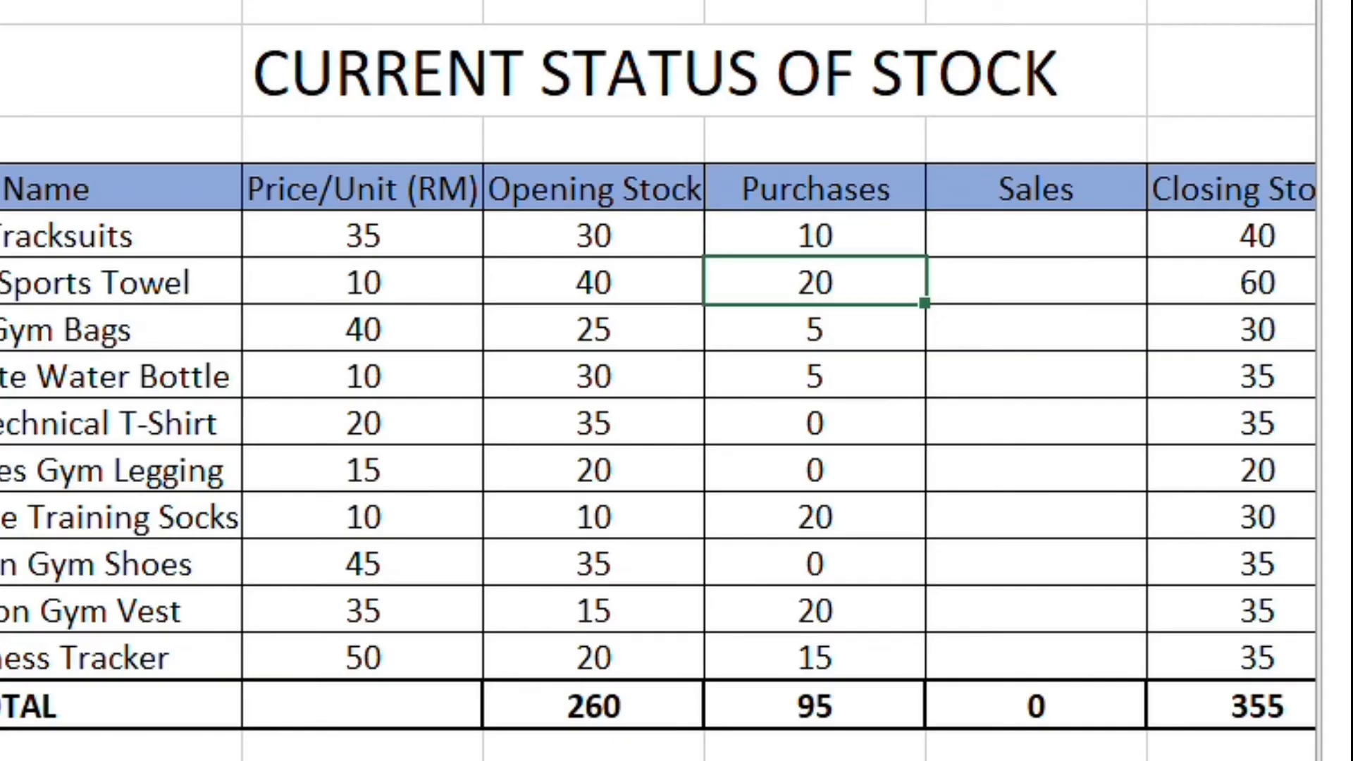
Step: Fill the absolute-range SUMIFS formula in AD5 down the Purchases column to AD14
left_click(779, 232)
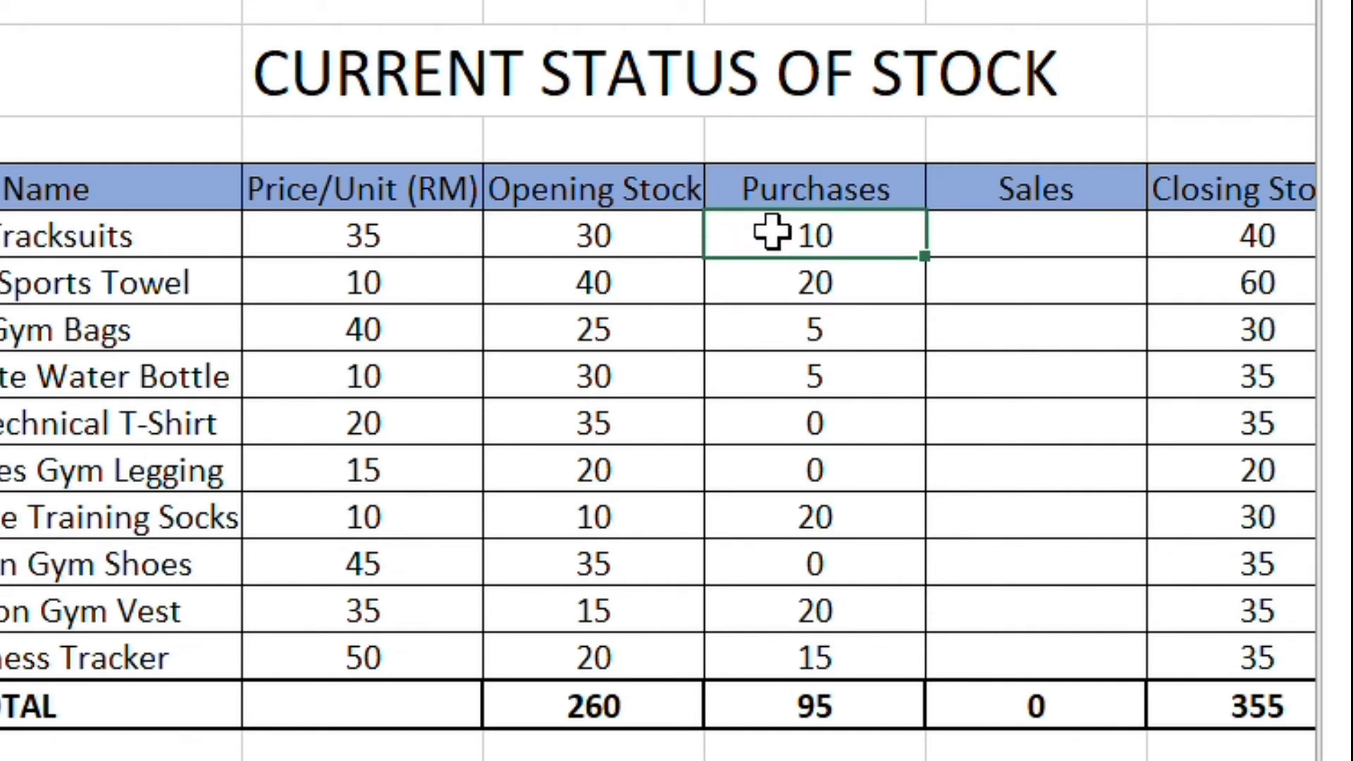
left_click_drag(922, 258, 948, 653)
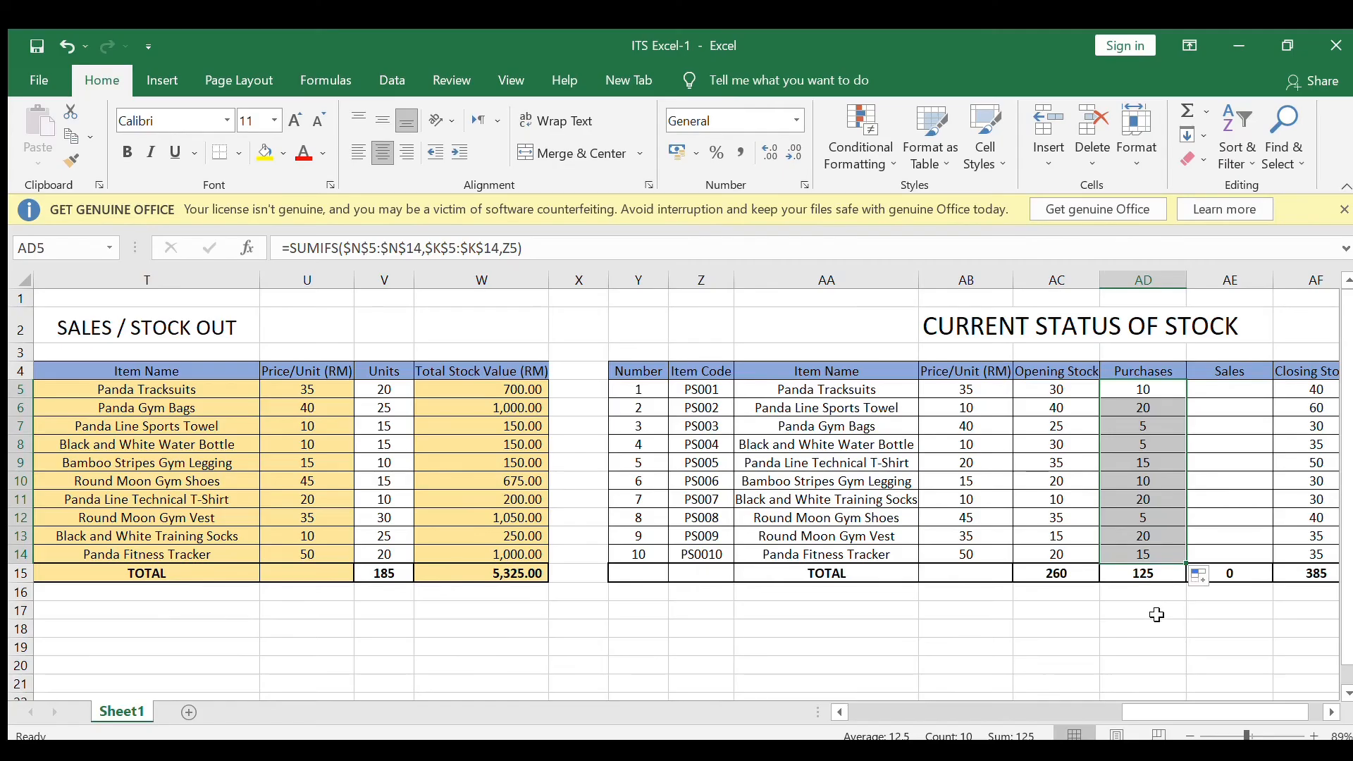
left_click(1153, 613)
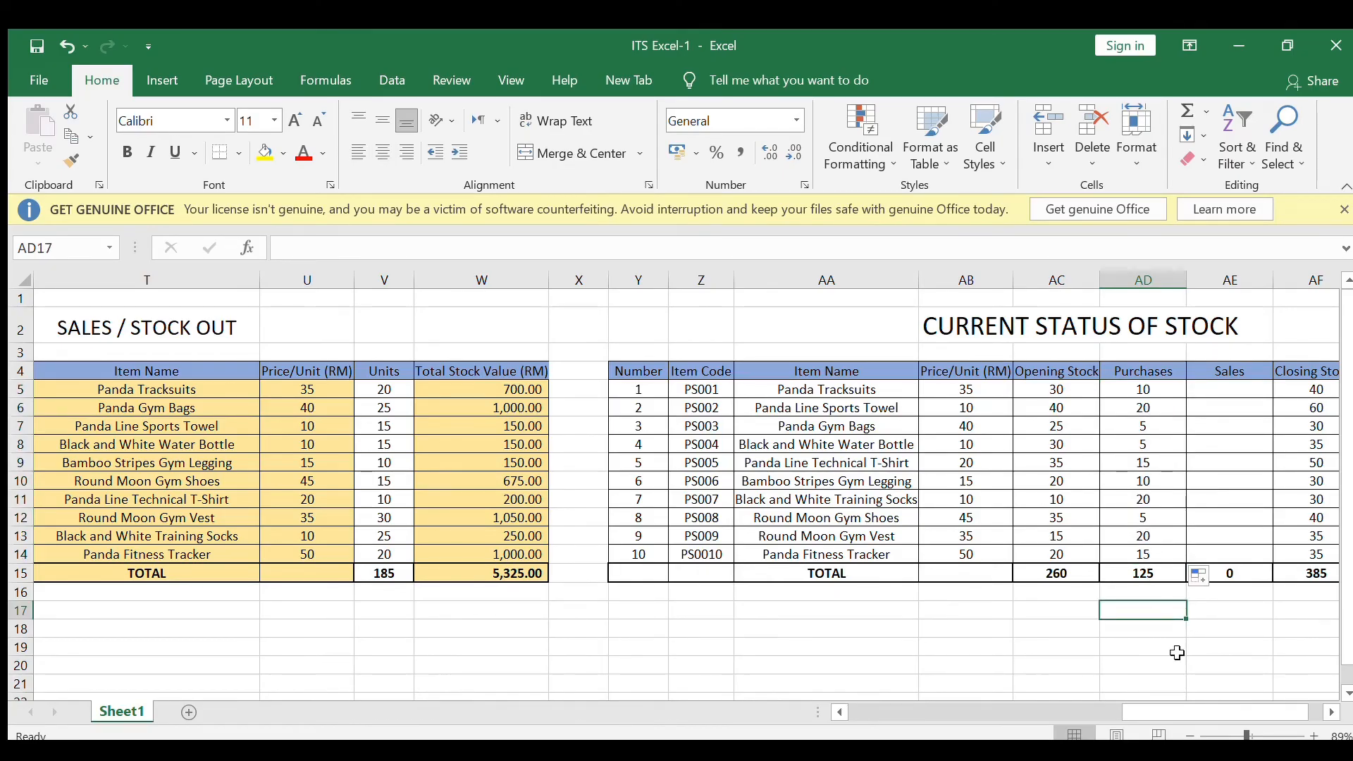
Step: Start a SUMIFS formula in Sales cell AE5 with the sales table's Units V5:V14 as the sum range
mouse_move(1175, 705)
left_mouse_down()
mouse_move(1064, 707)
mouse_move(1181, 701)
left_mouse_up()
left_click(1002, 391)
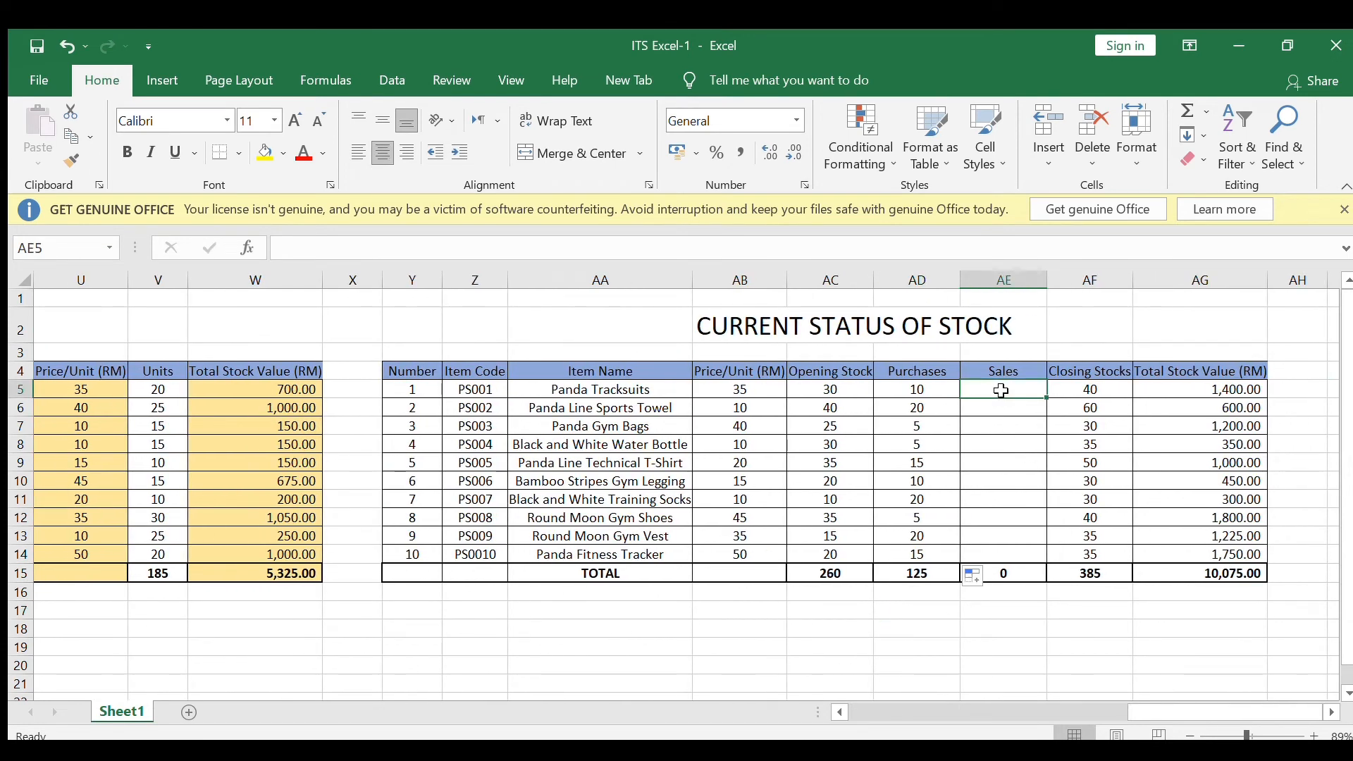
type("=")
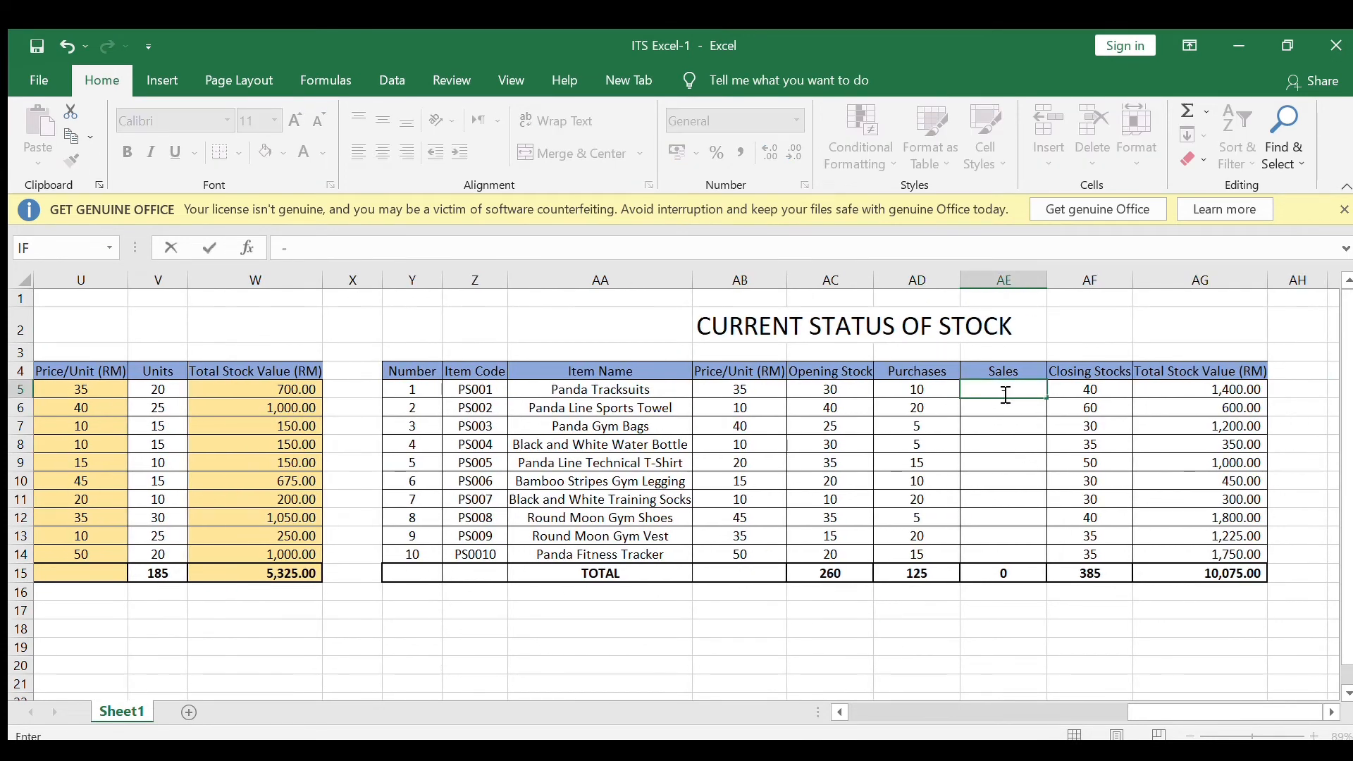
key("Escape")
type("=SUMIFS(")
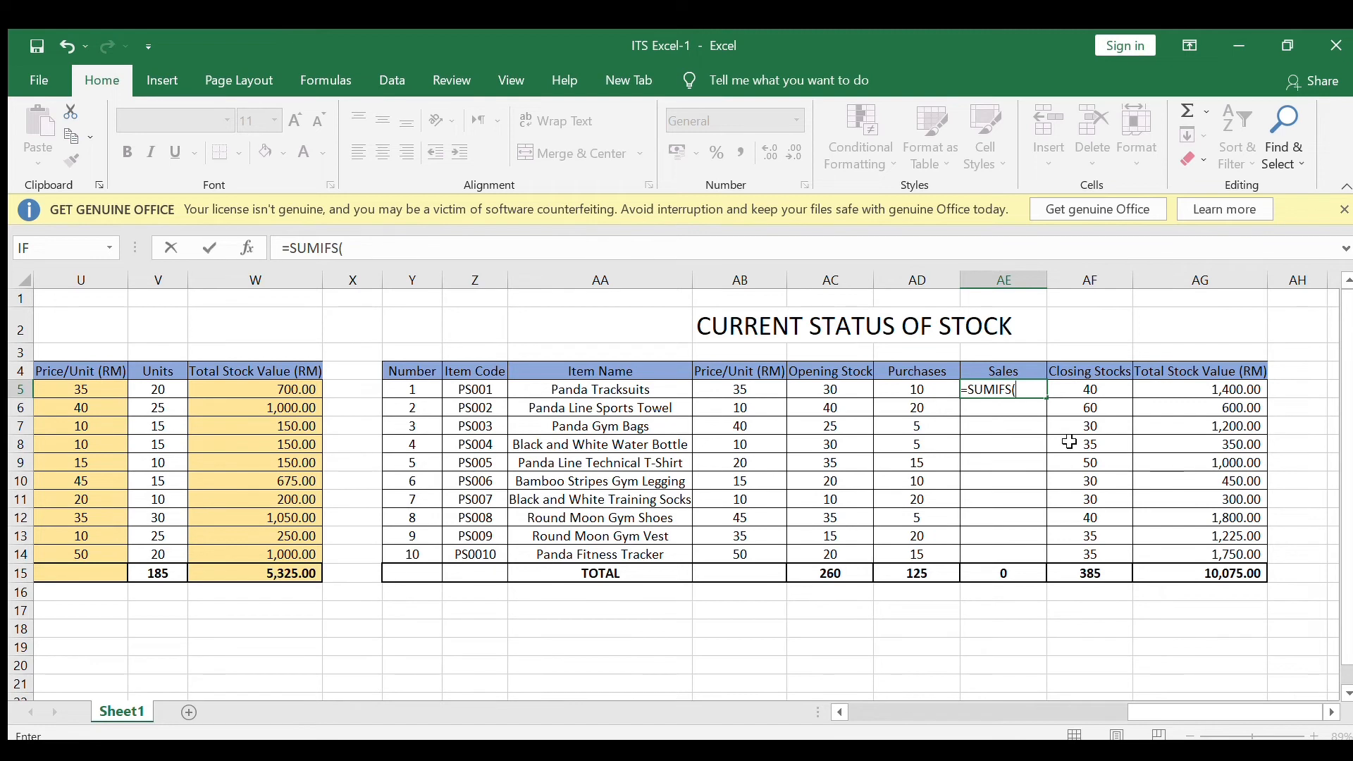
mouse_move(1124, 708)
left_mouse_down()
mouse_move(1144, 706)
mouse_move(1133, 706)
left_mouse_up()
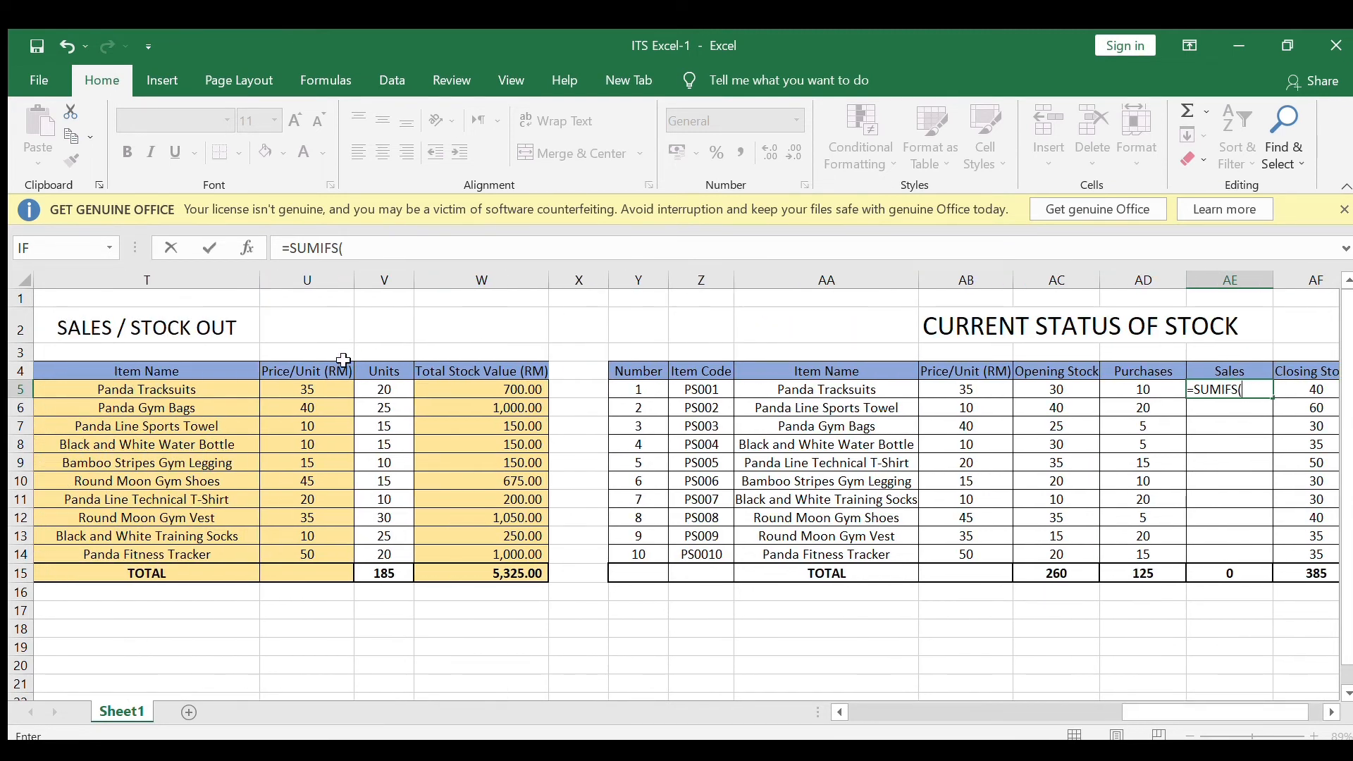
left_click_drag(371, 388, 381, 555)
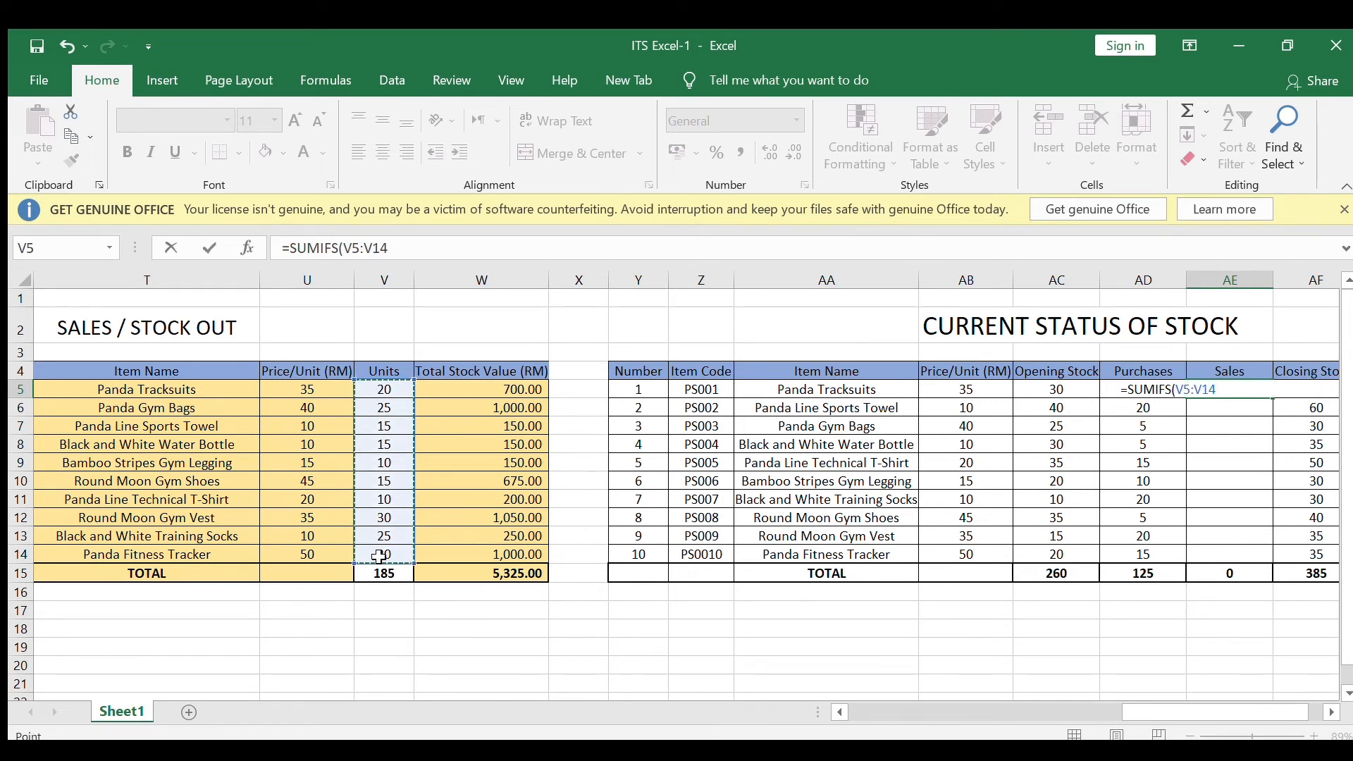
left_click(408, 244)
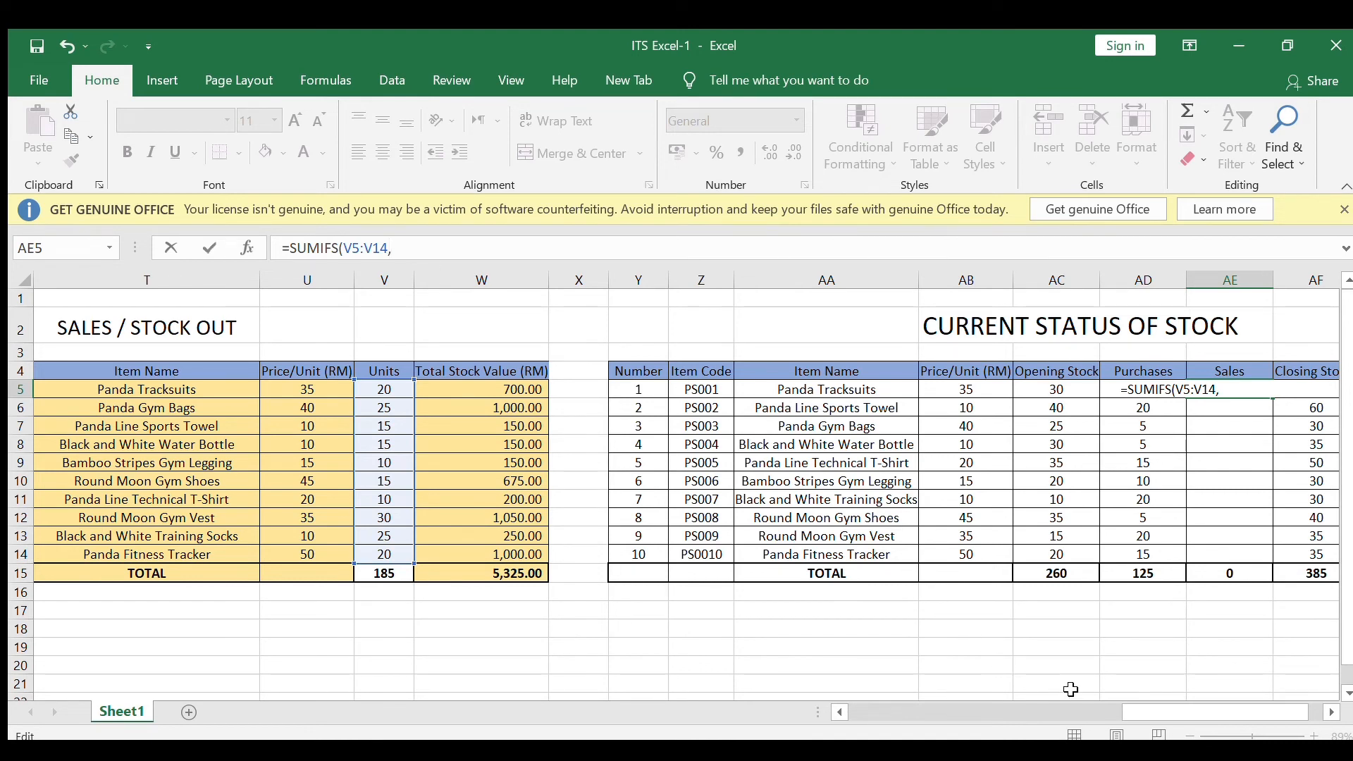
Step: Complete AE5's SUMIFS with the sales item codes S5:S14 as criteria range and Z5 as criterion
left_click_drag(1117, 701, 1093, 699)
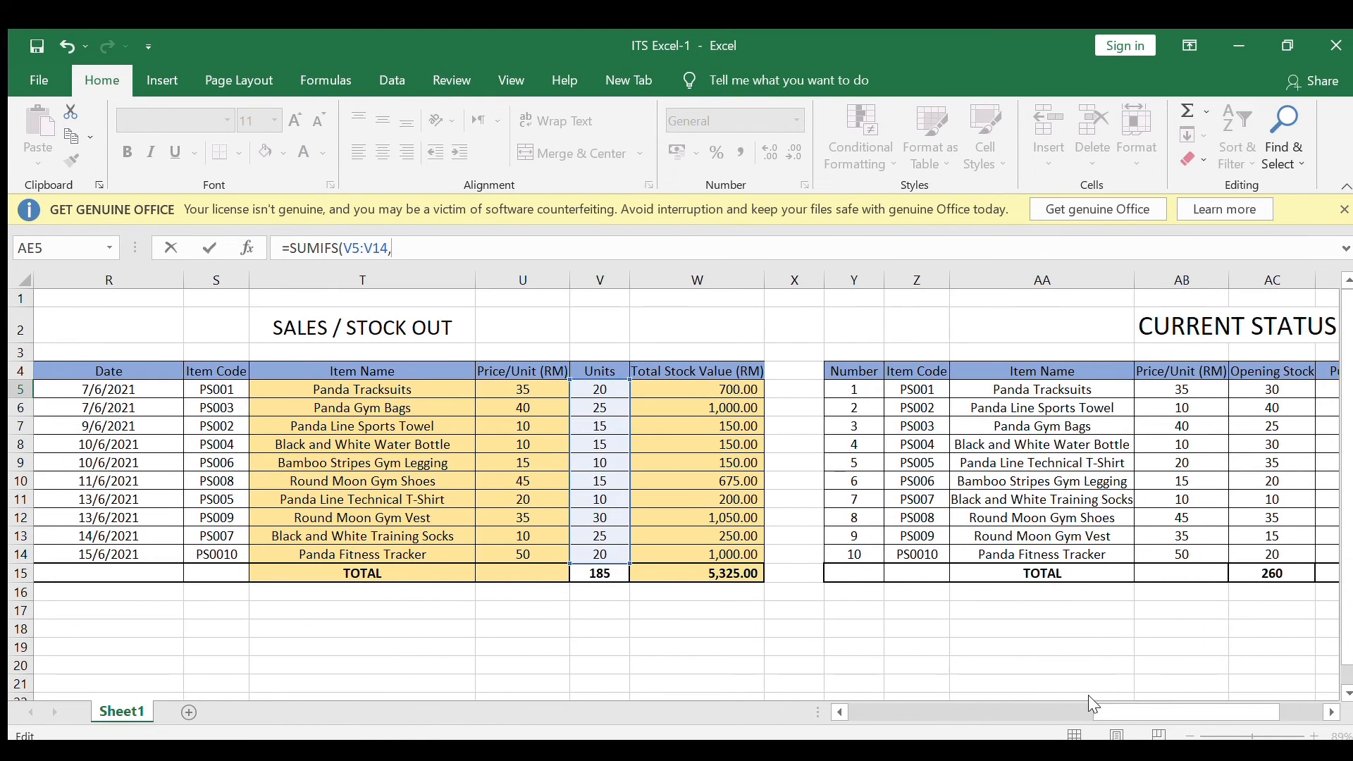
left_click_drag(217, 393, 220, 554)
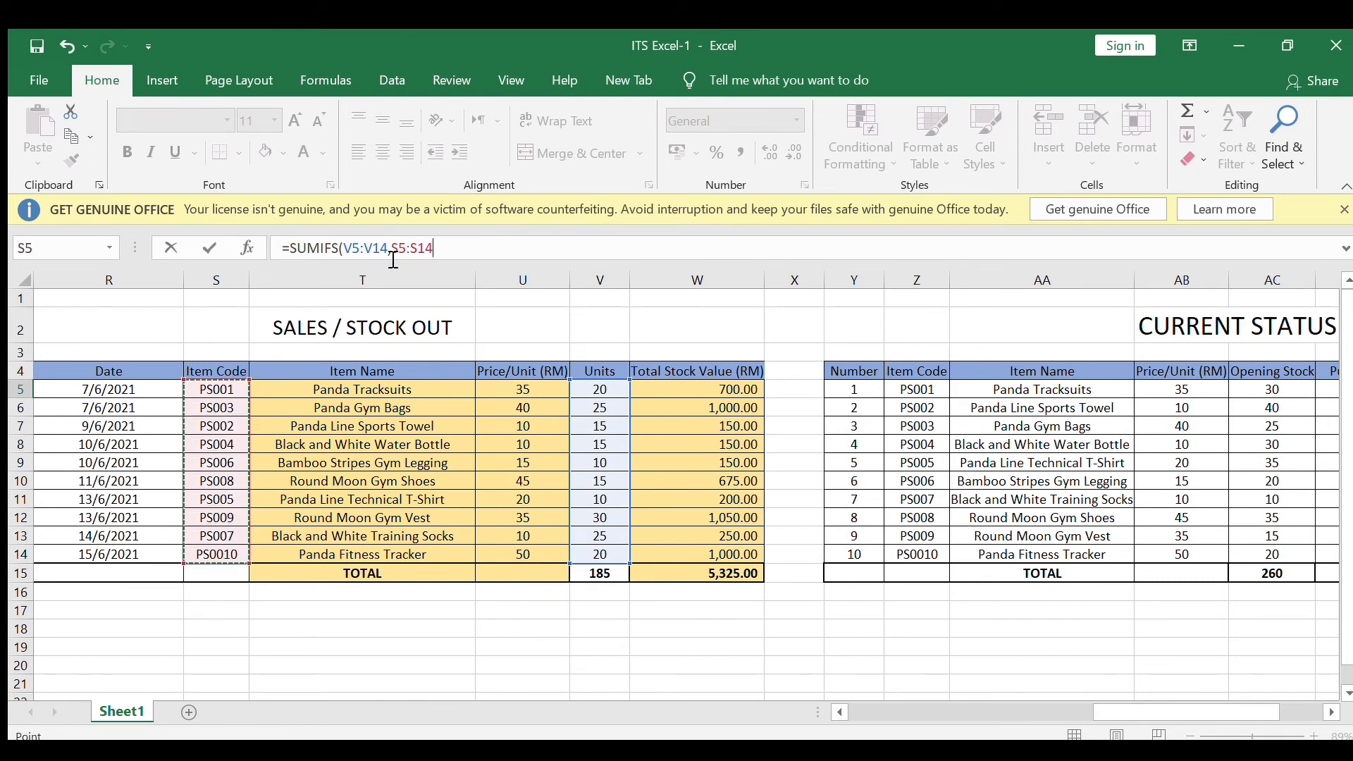
type(",")
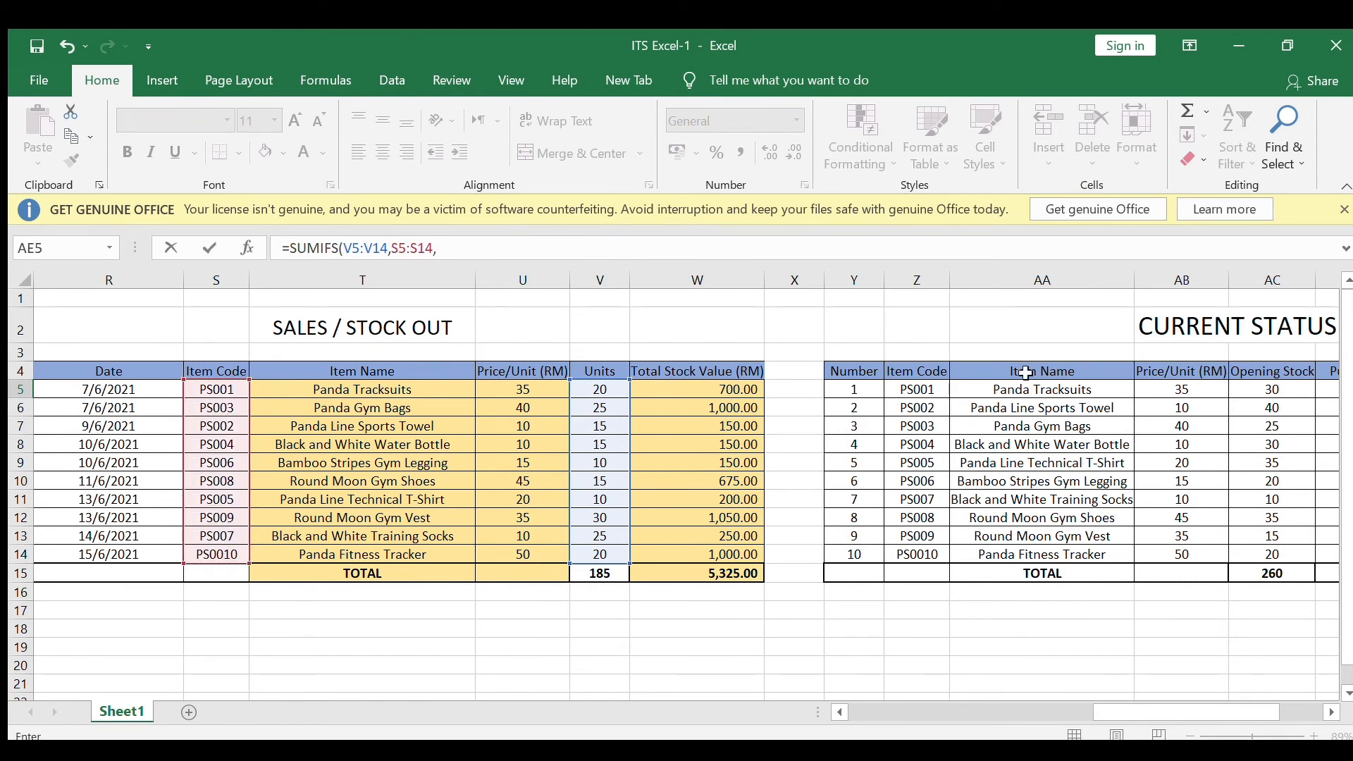
left_click(931, 387)
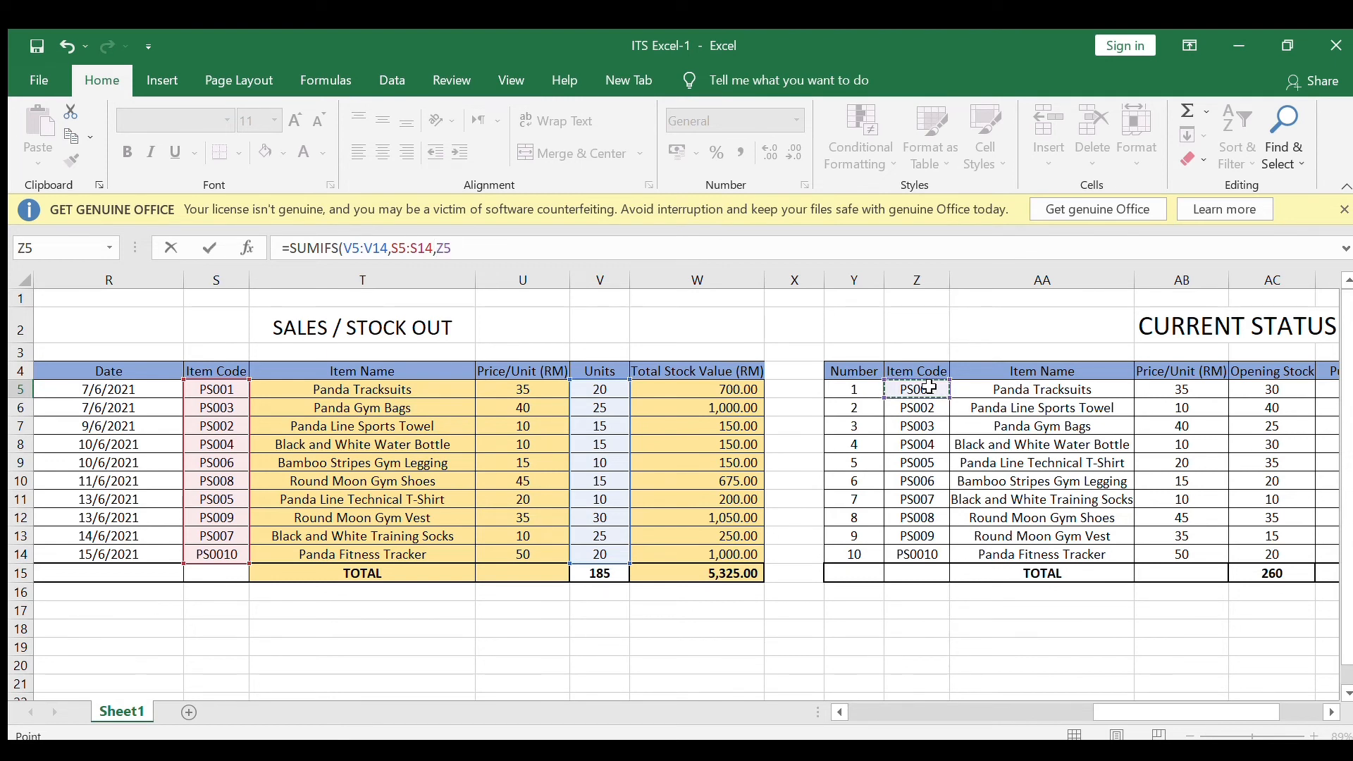
type(")")
key("Return")
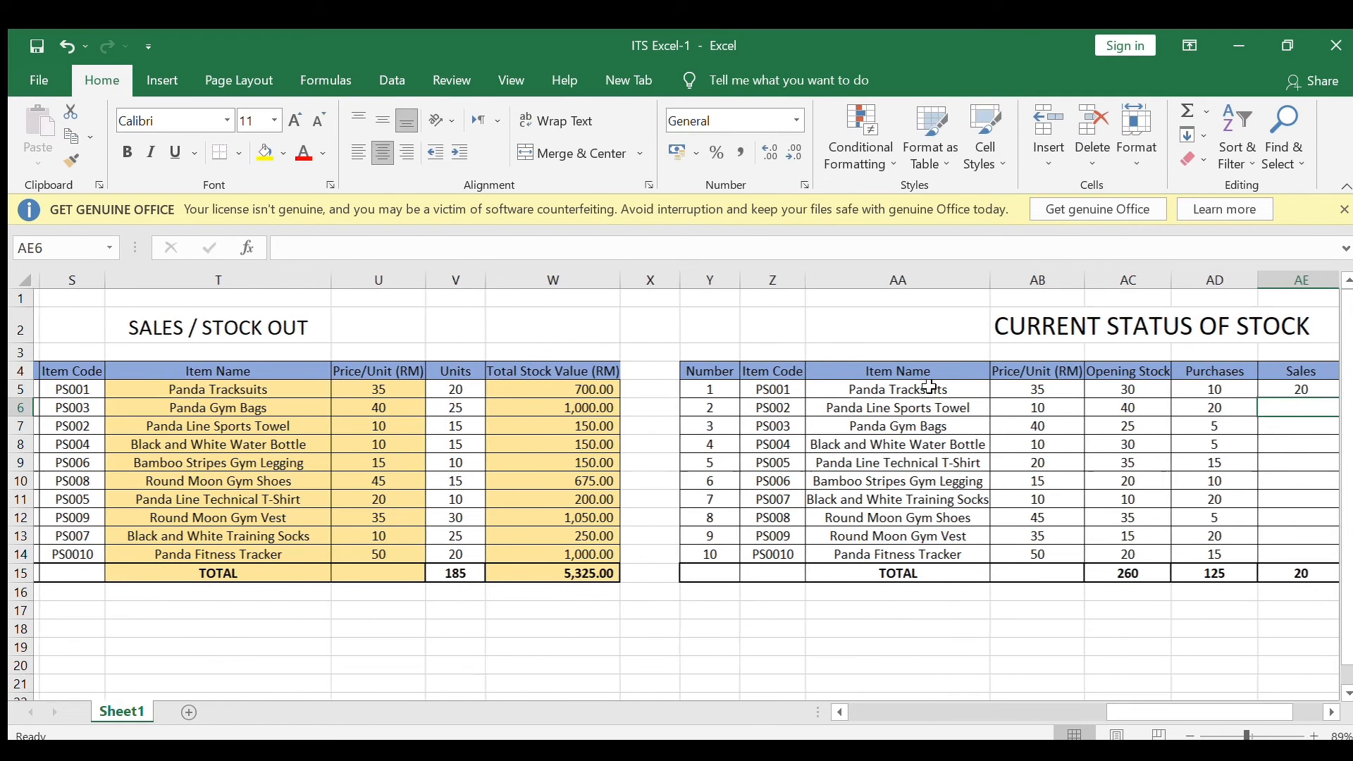
Step: Fill the relative-range SUMIFS formula in AE5 down the Sales column to AE14
left_click_drag(1245, 707, 1271, 707)
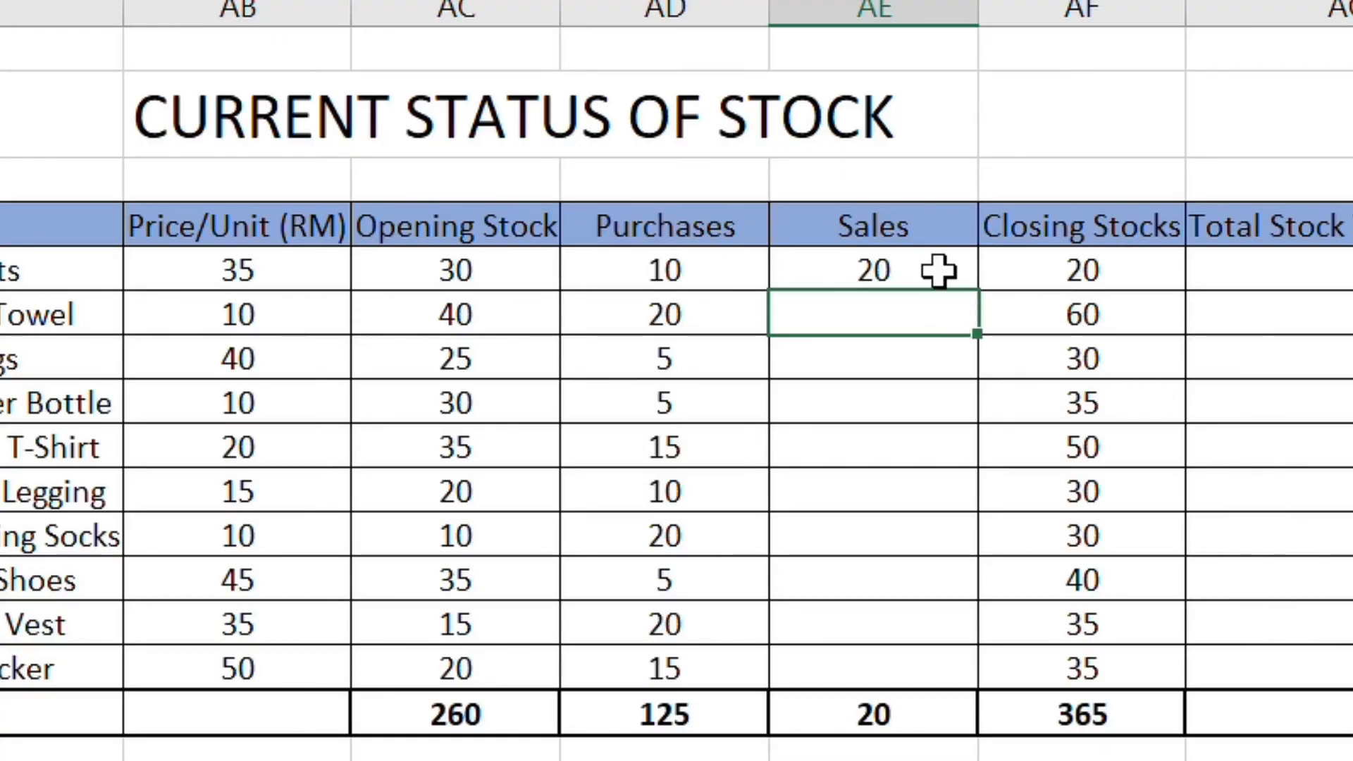
left_click(940, 271)
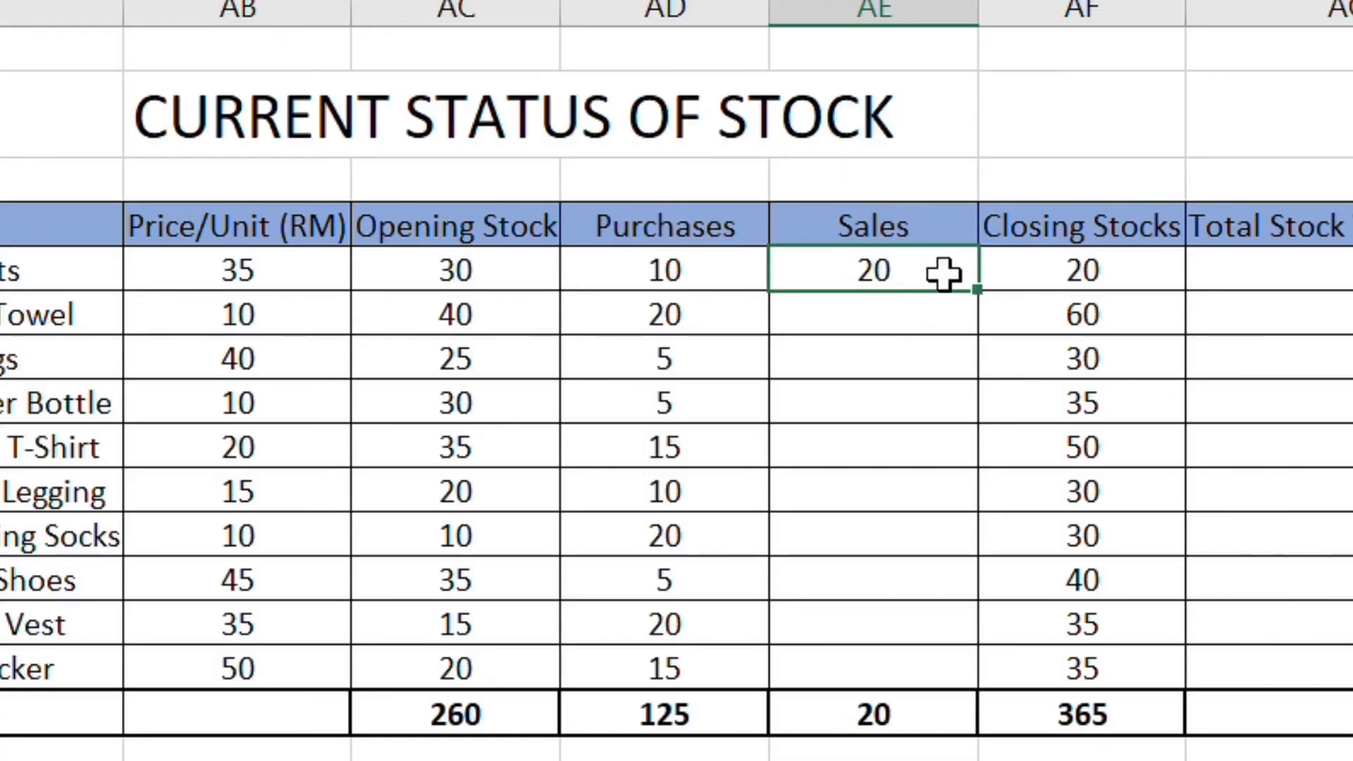
left_click_drag(980, 293, 987, 691)
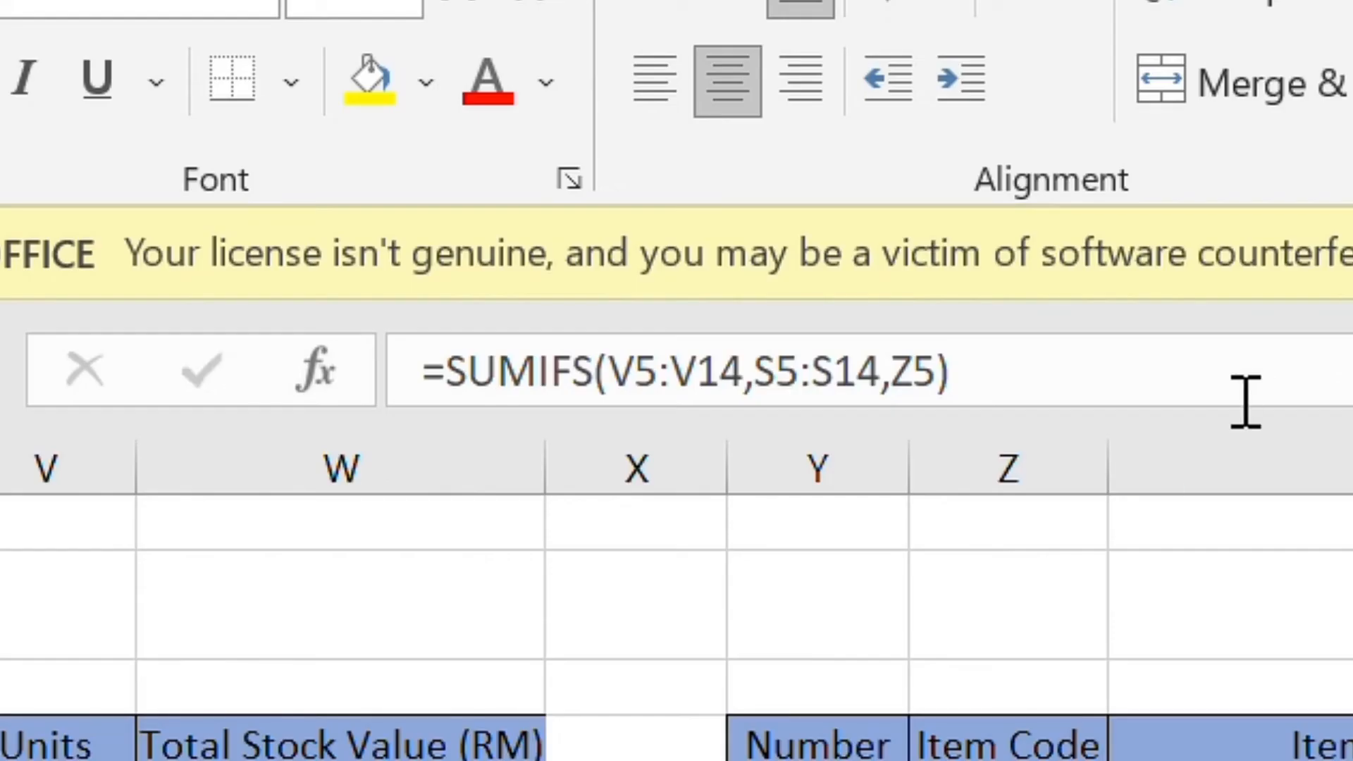
Step: Make the sum range in AE5's SUMIFS formula absolute as $V$5:$V$14
left_click(611, 372)
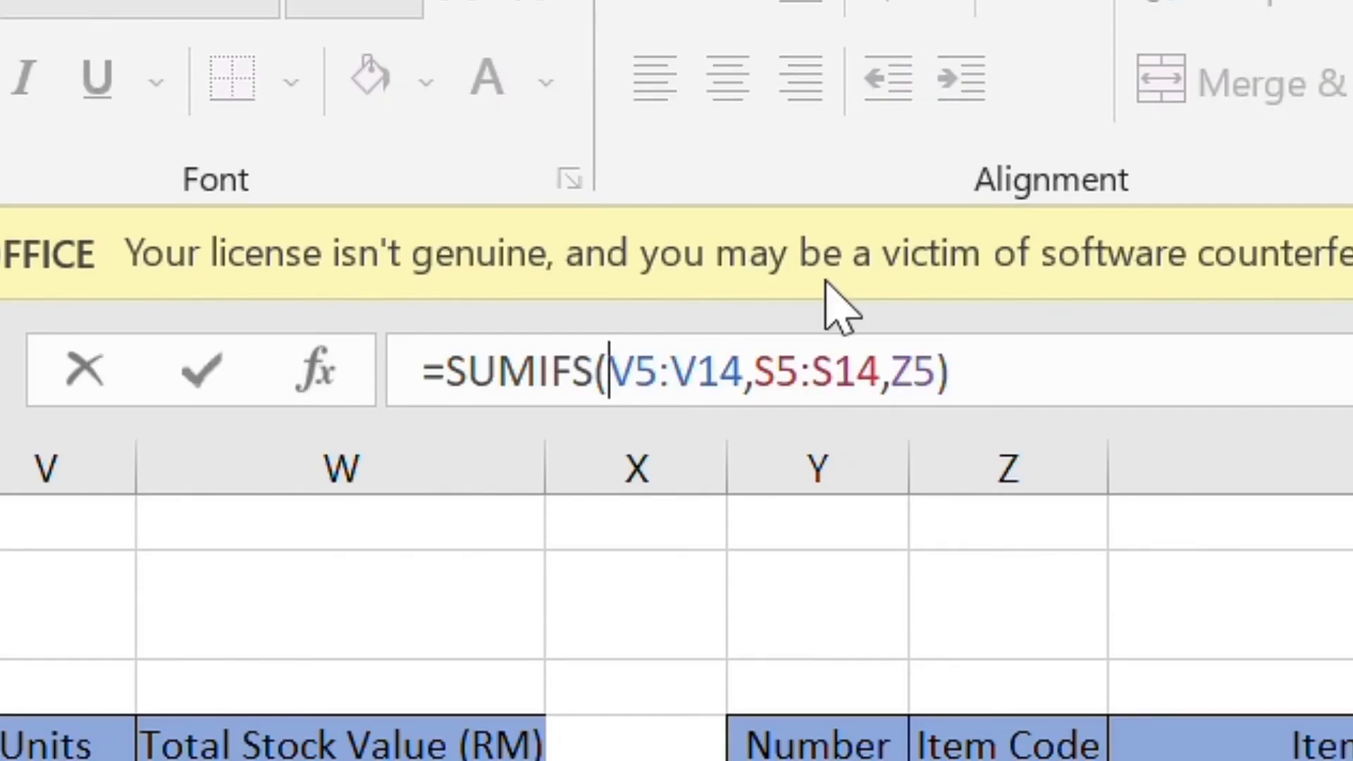
type("$")
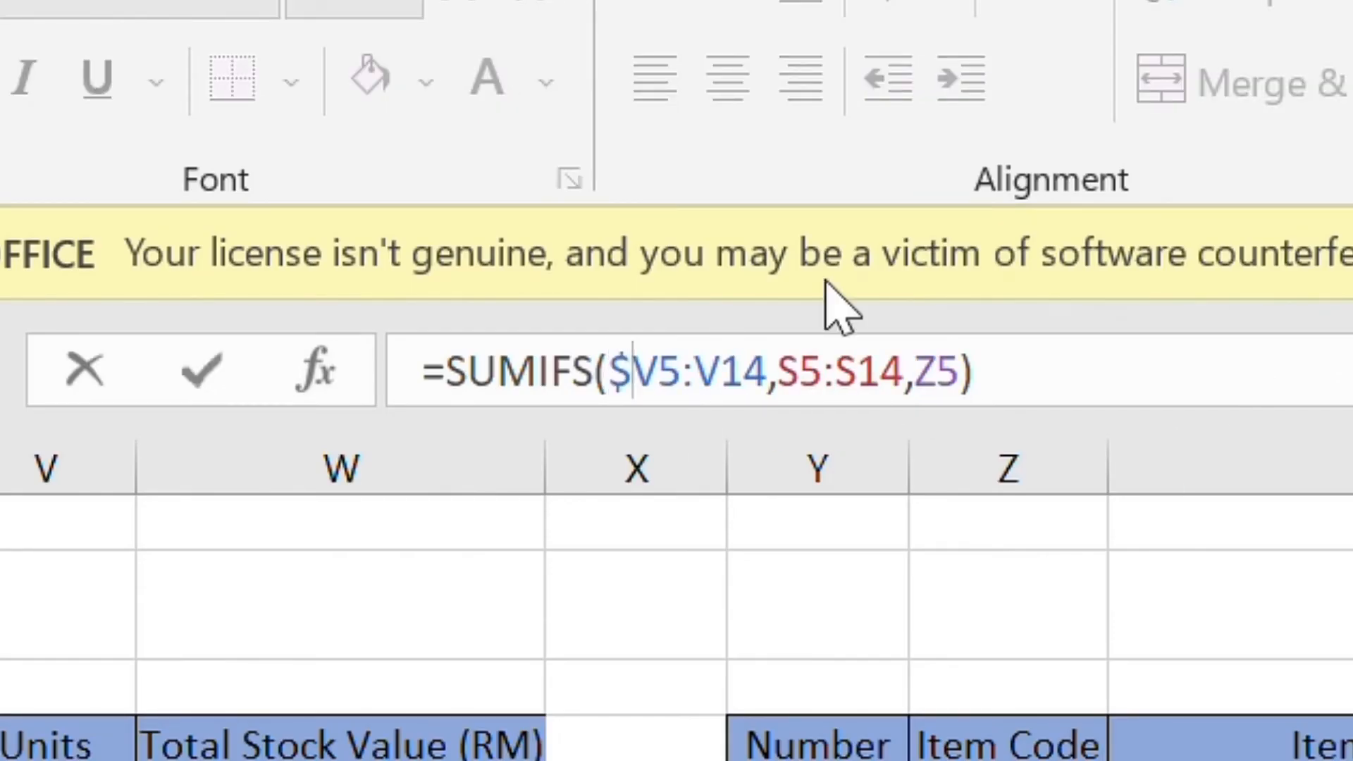
key("Right")
type("$")
key("Right")
key("Right")
type("$")
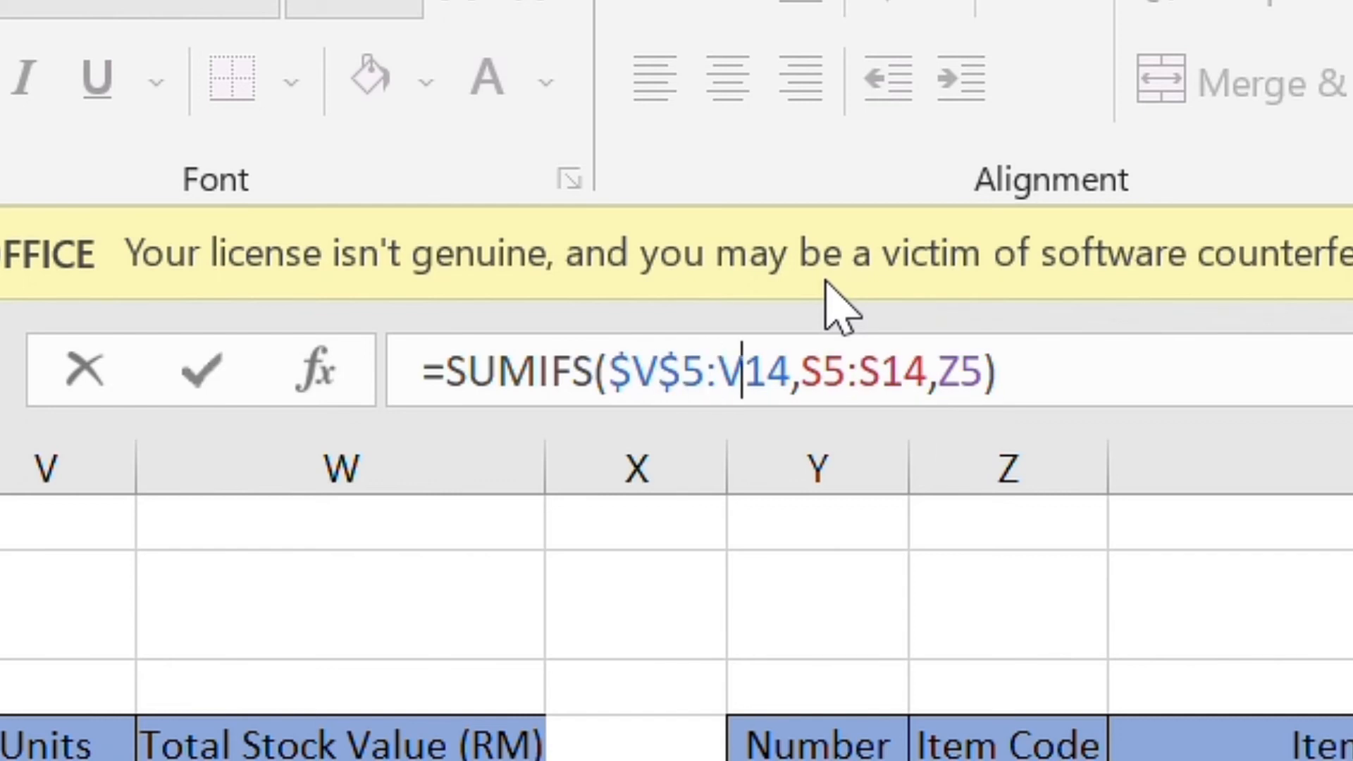
key("Right")
type("$")
key("Right")
key("Right")
key("Right")
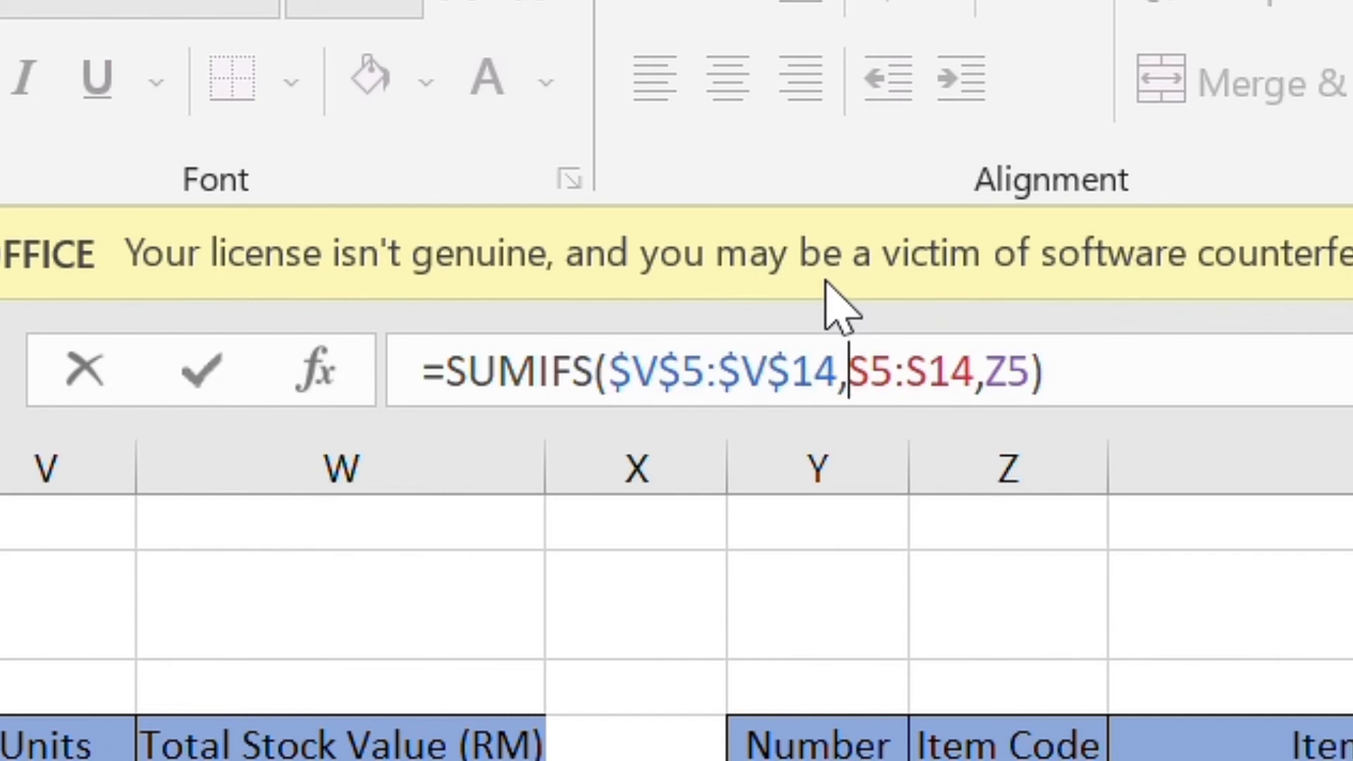
Step: Make the criteria range in AE5's SUMIFS formula absolute as $S$5:$S$14 and commit the formula
type("$")
key("Right")
type("$")
key("Right")
key("Right")
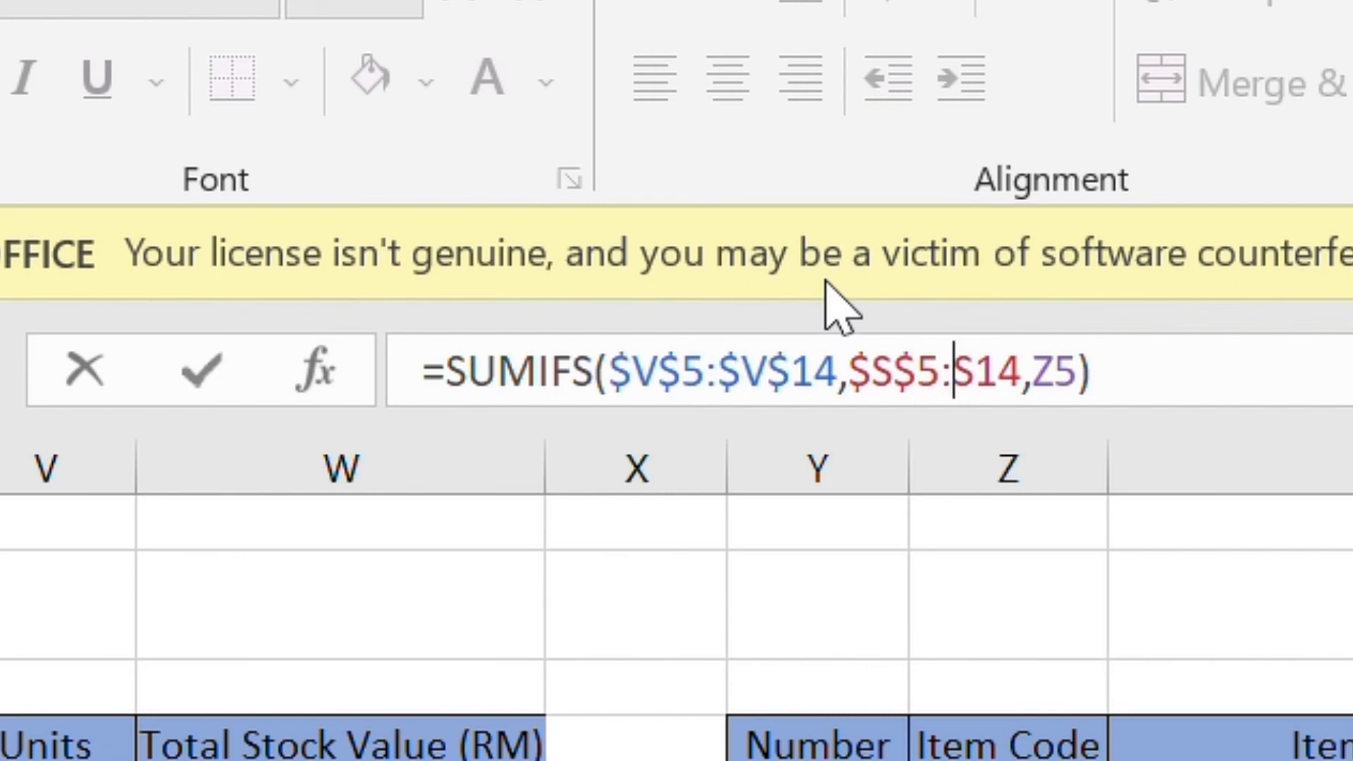
key("Right")
type("$")
key("End")
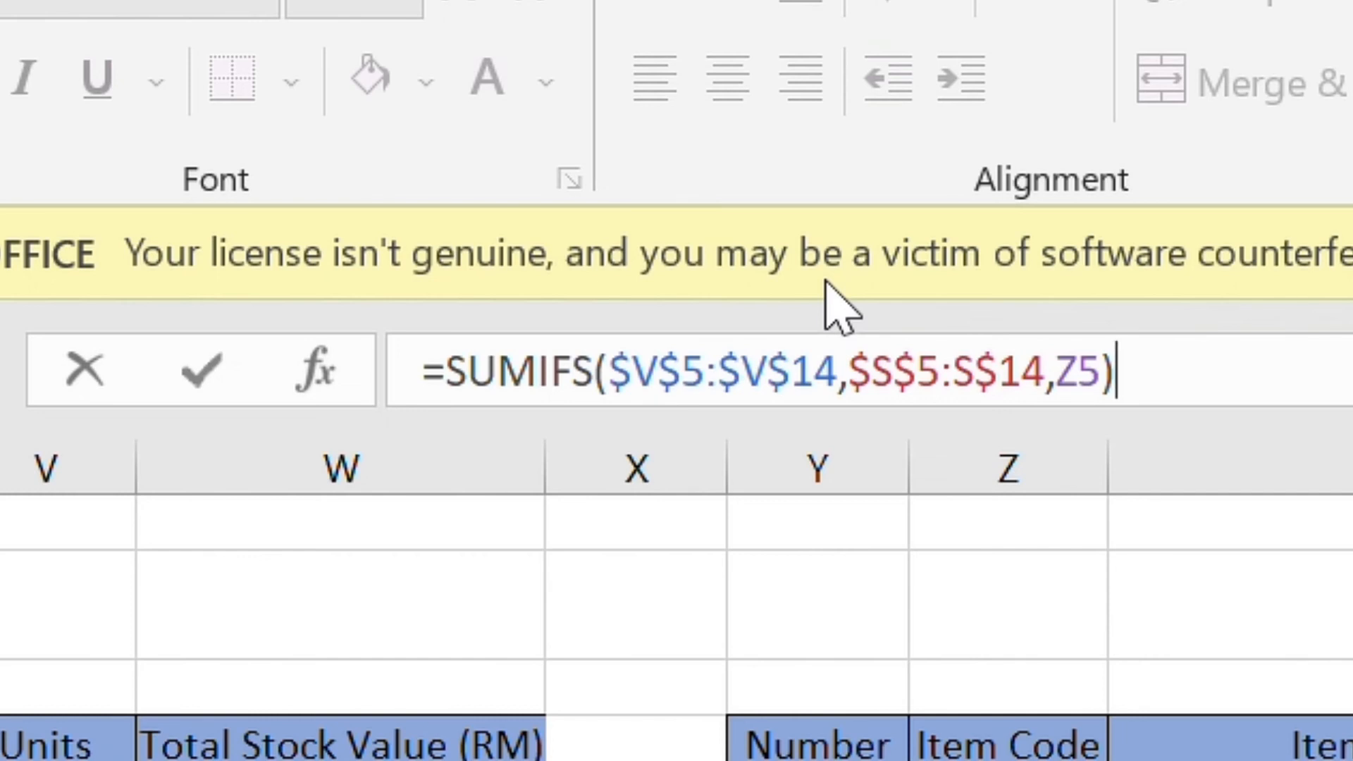
left_click(955, 383)
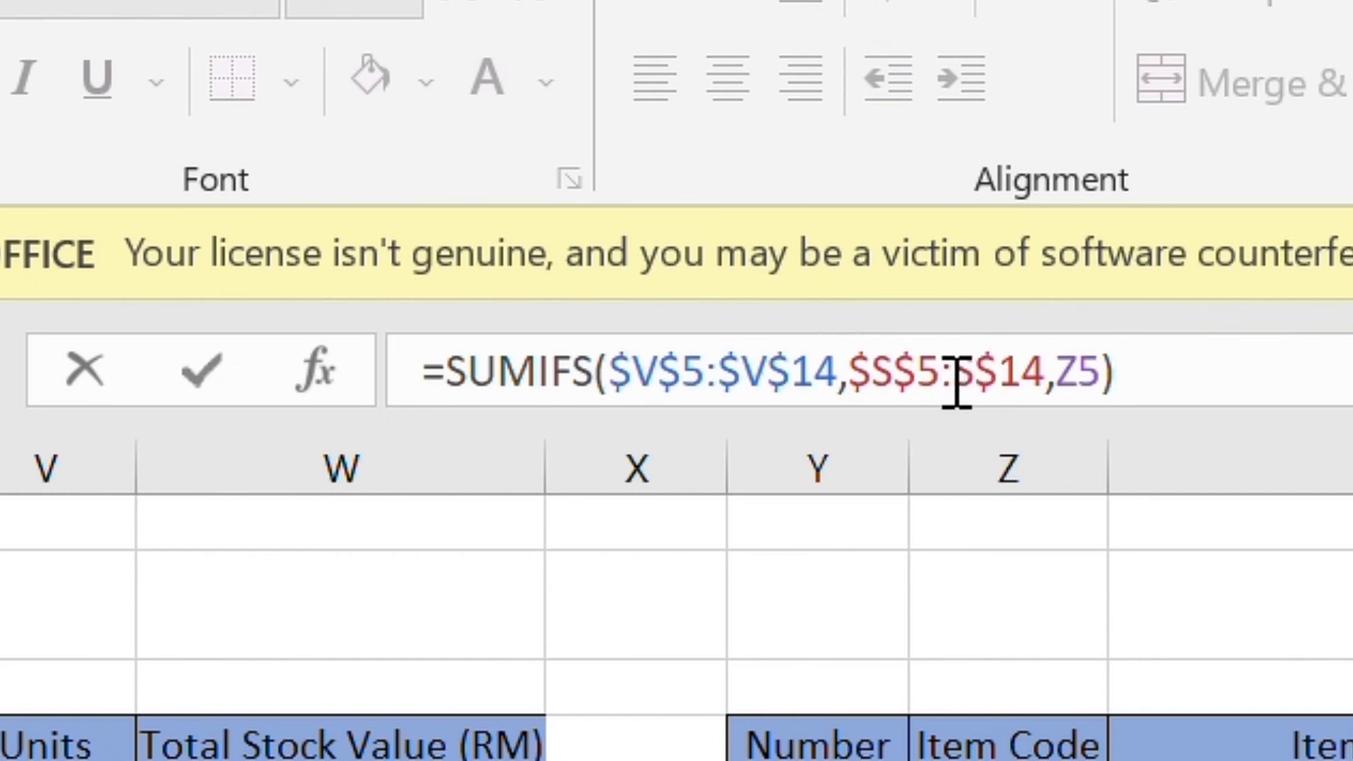
key("Right")
type("$")
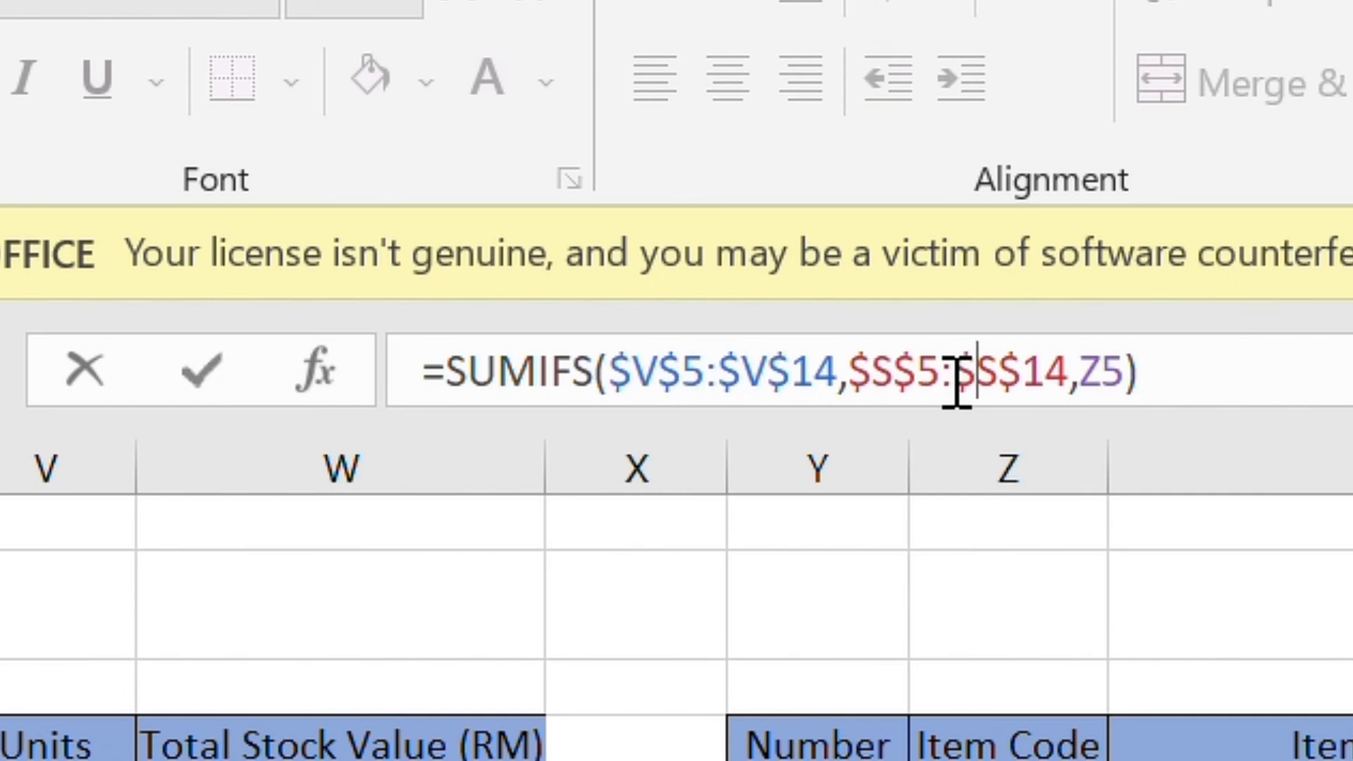
key("Return")
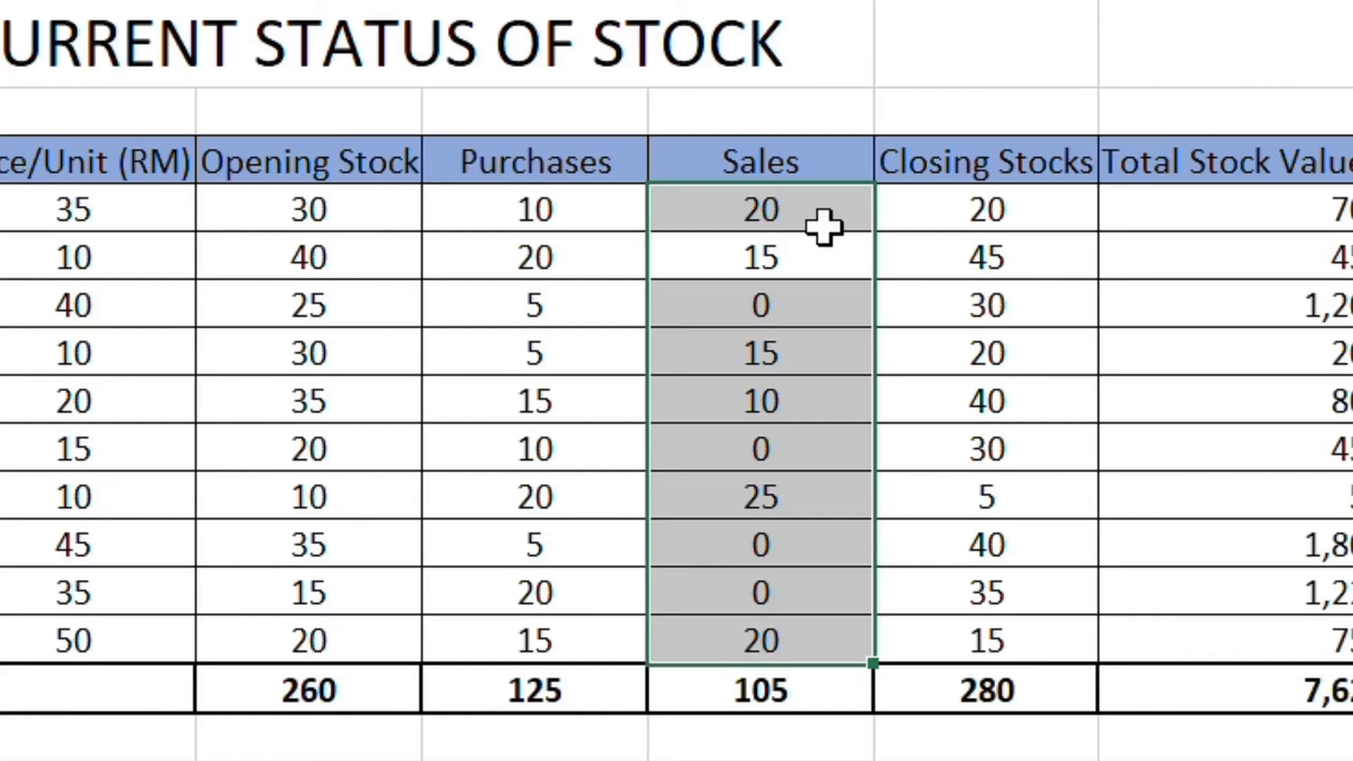
Step: Fill AE5's absolute-range SUMIFS formula down the Sales column to AE14
left_click(823, 227)
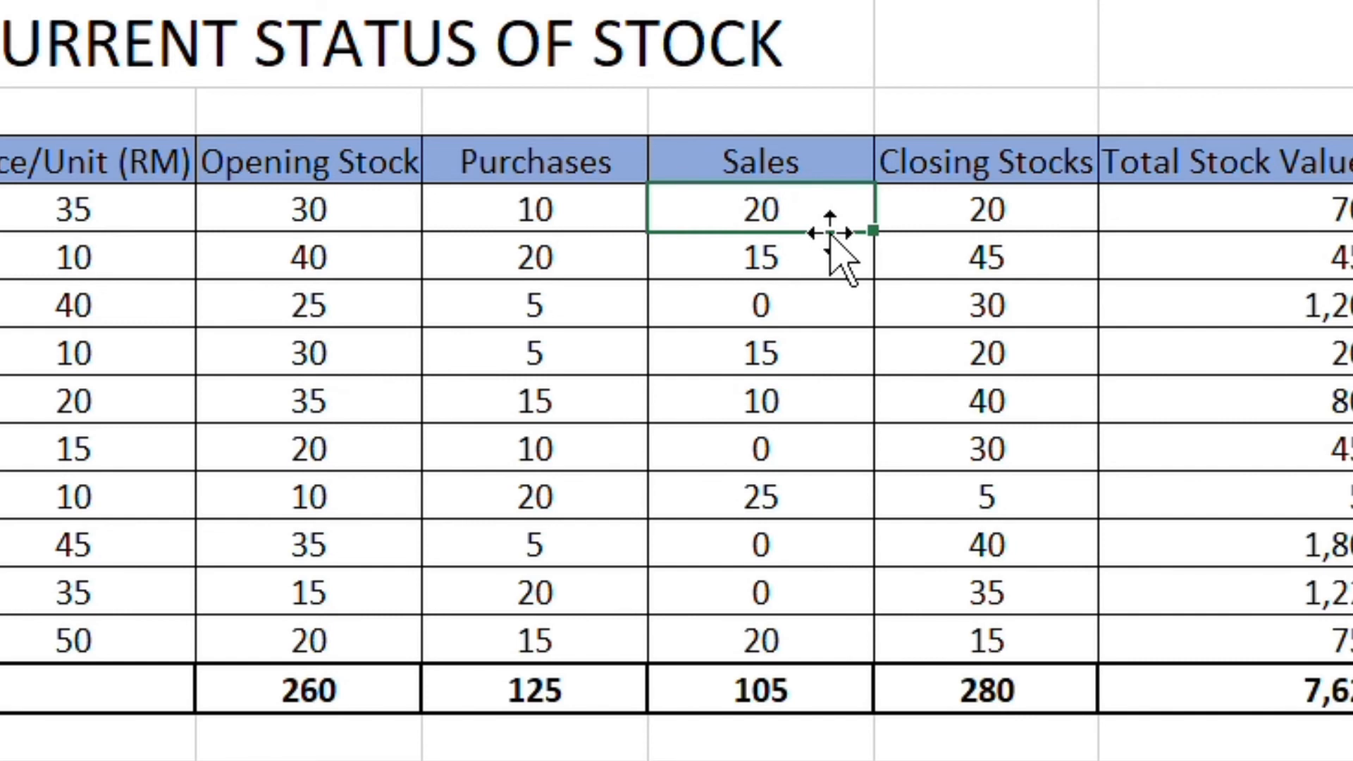
left_click_drag(872, 230, 869, 649)
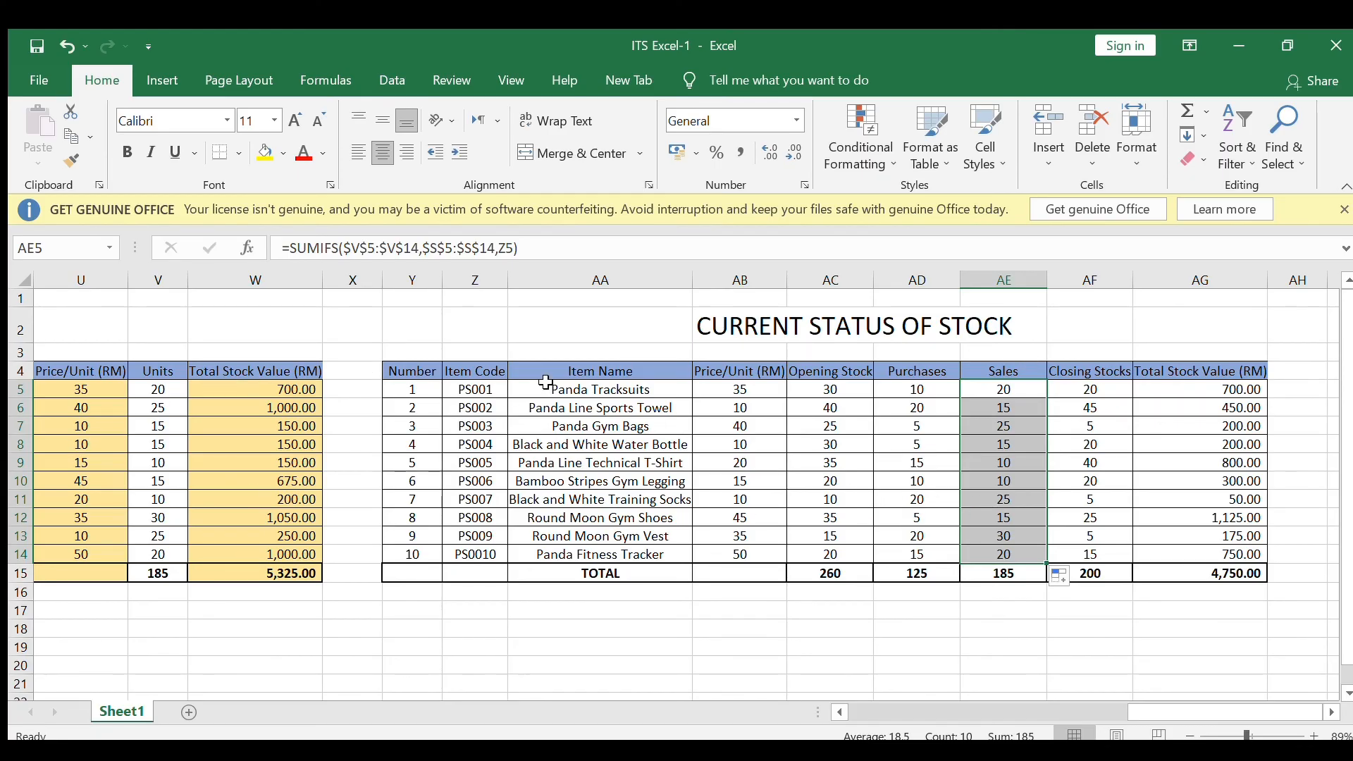
Step: Try setting the Panda Tracksuits sales units in V5 to 50, and undo that change
left_click(181, 389)
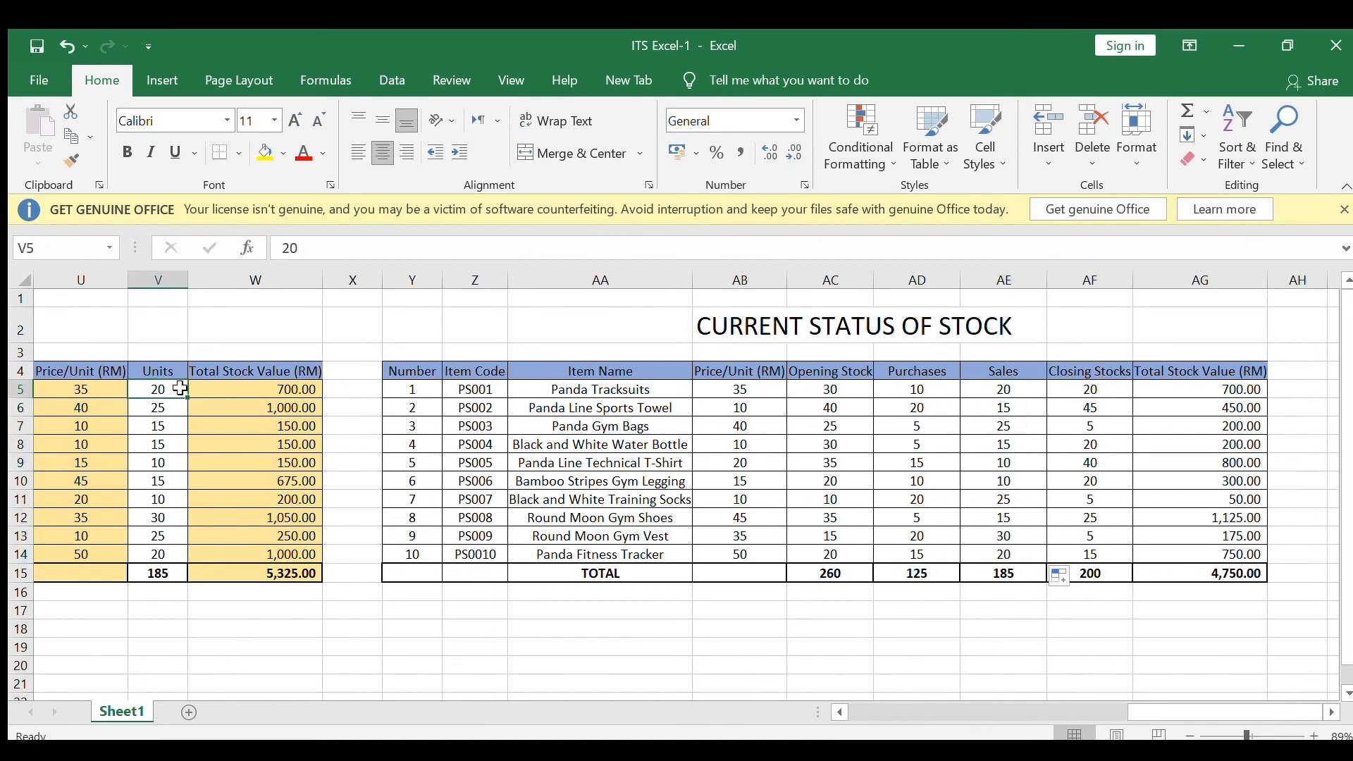
left_click(320, 252)
key("BackSpace")
key("BackSpace")
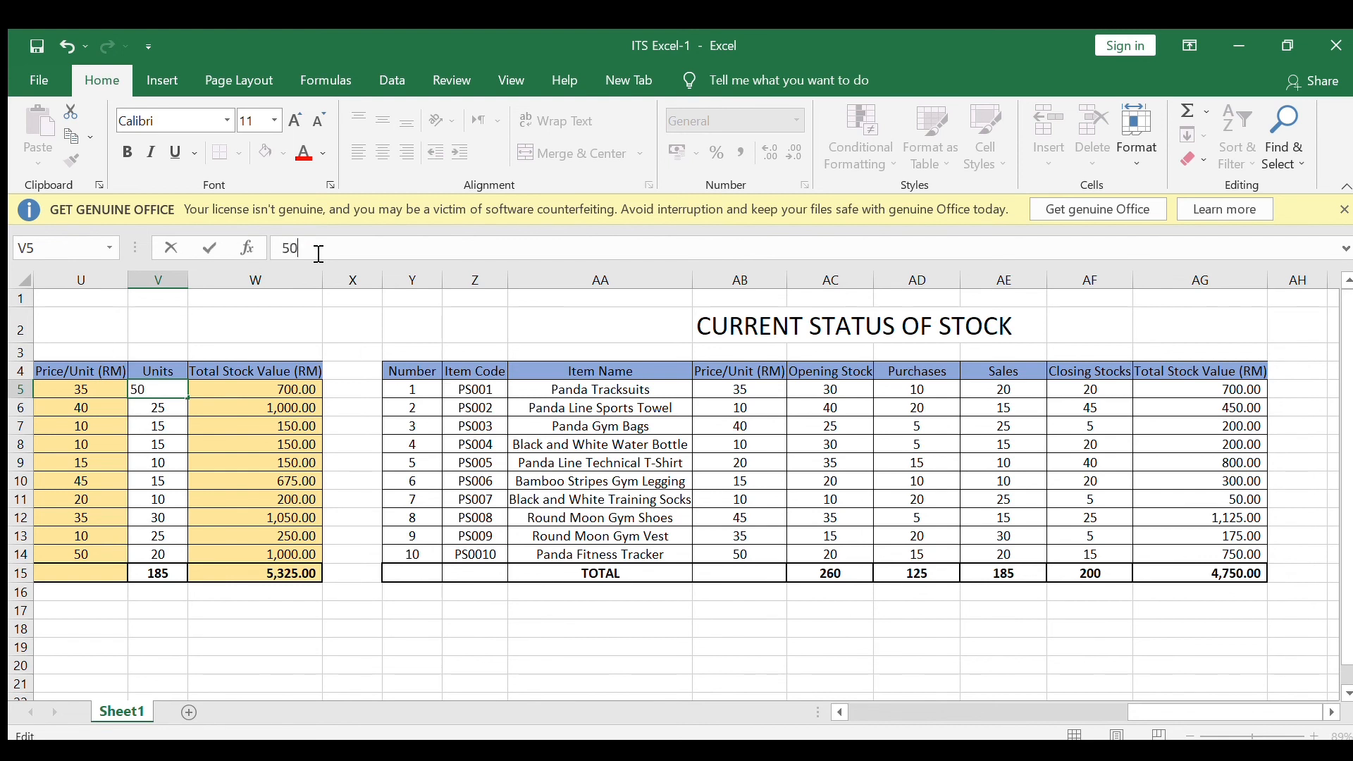
key("Return")
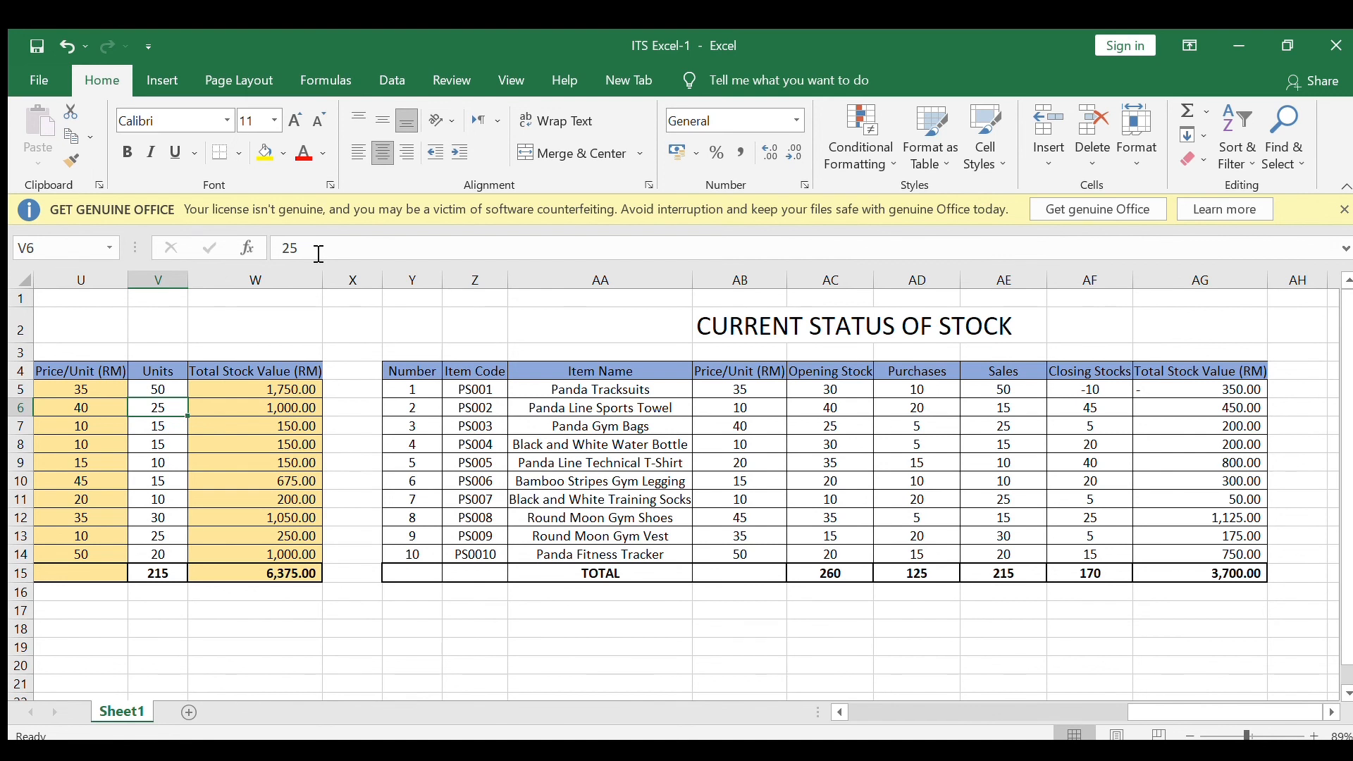
left_click(319, 254)
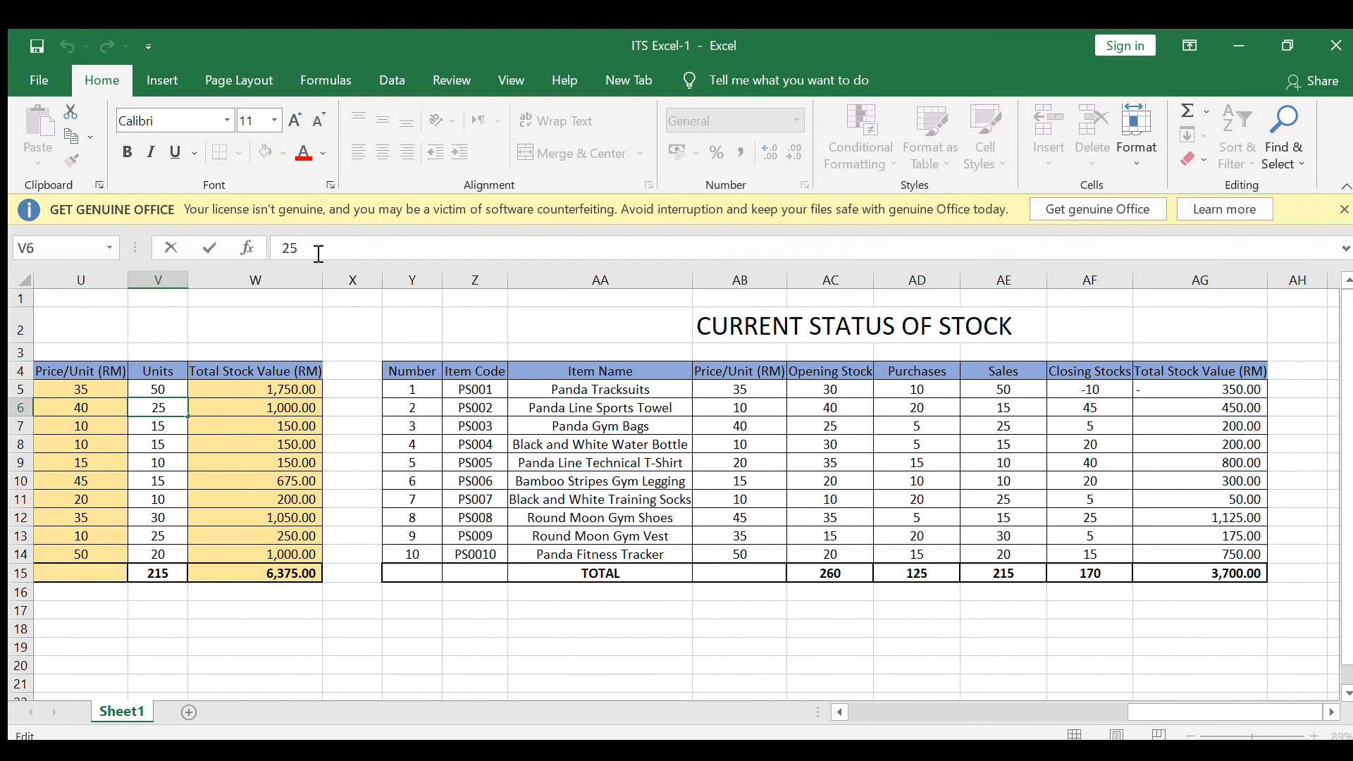
left_click(341, 416)
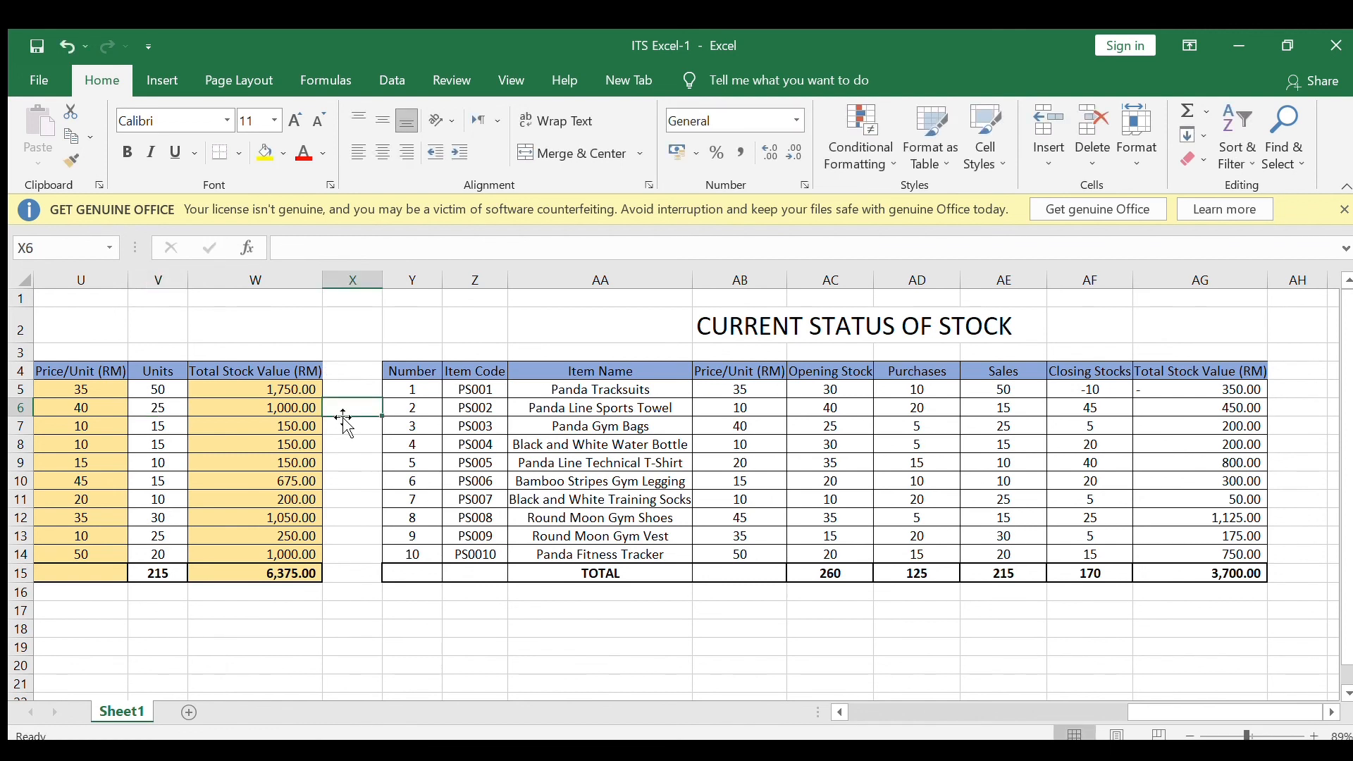
key("ctrl+z")
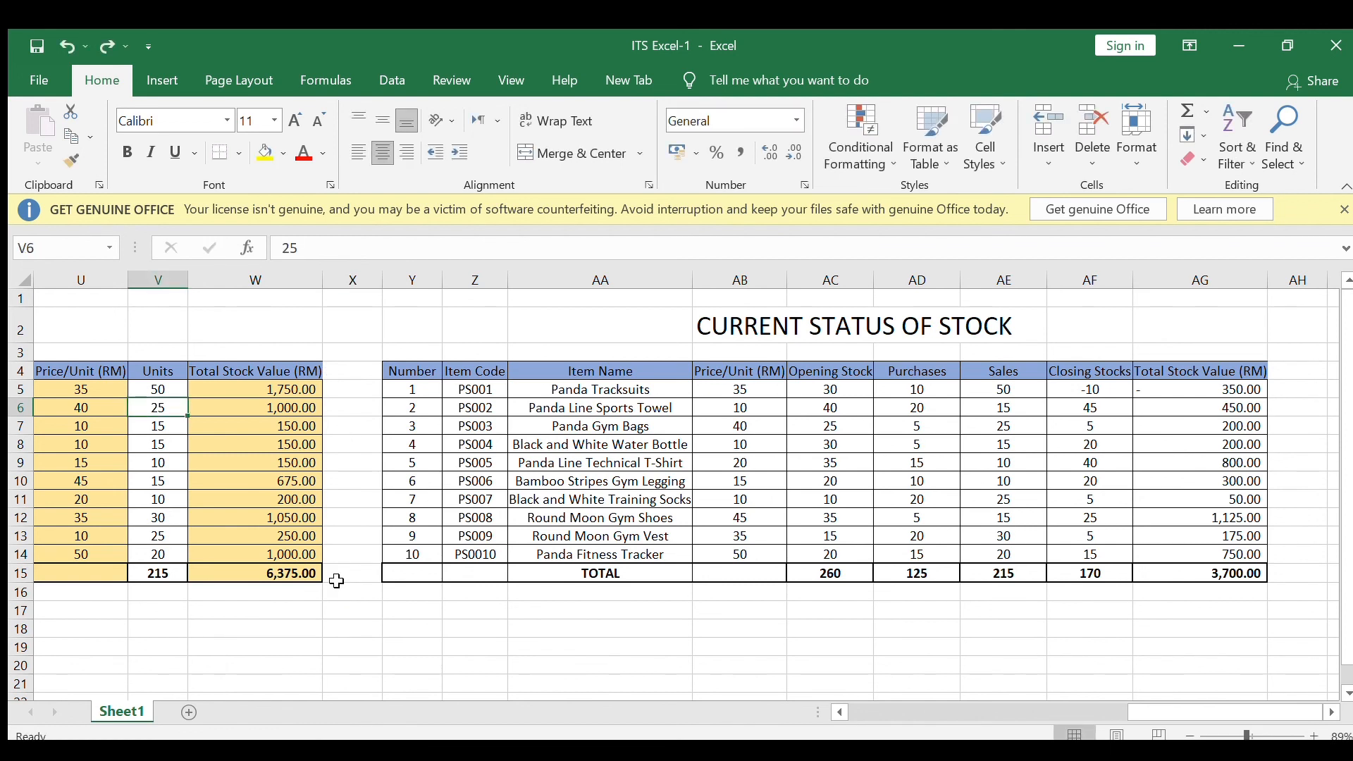
key("ctrl+z")
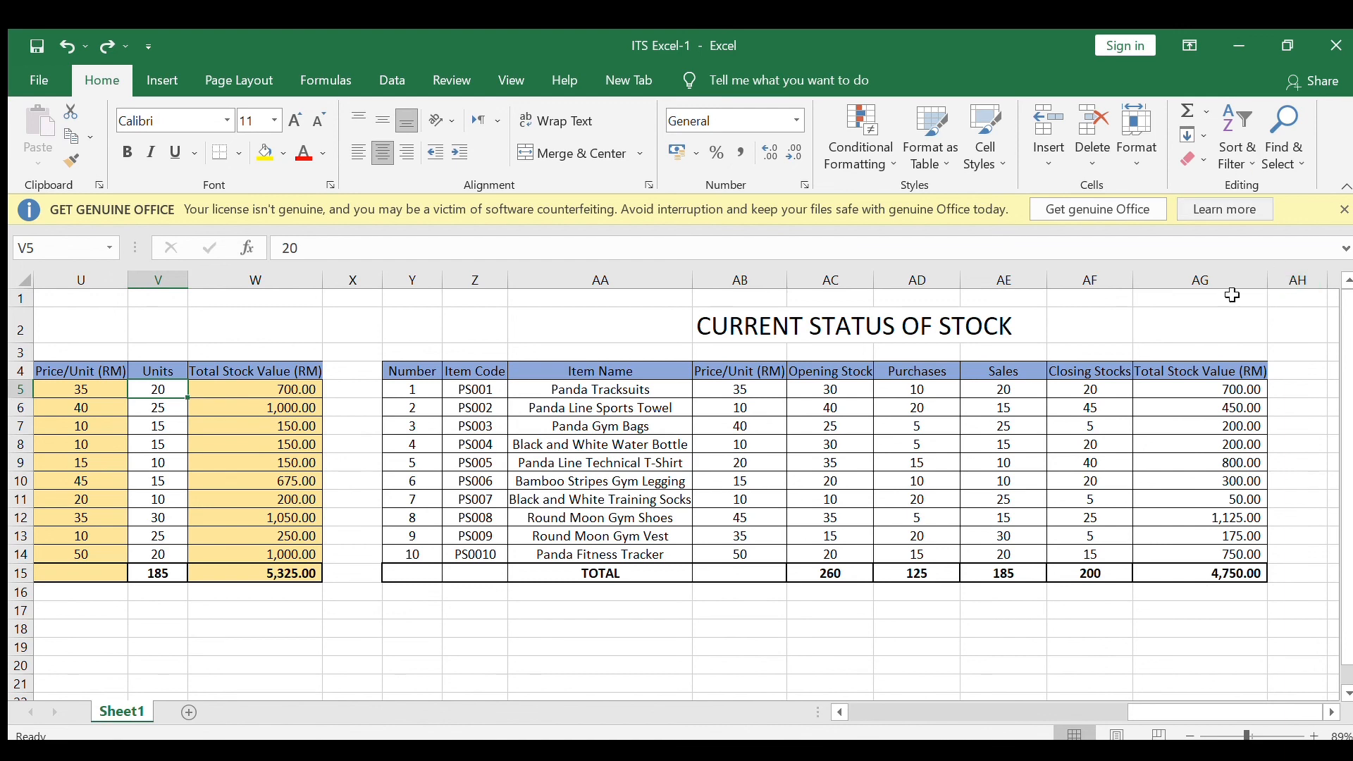
Step: Examine the opening stock, purchases, sales and current status tables together in a zoomed-out overview of the sheet
left_click_drag(1163, 712, 878, 710)
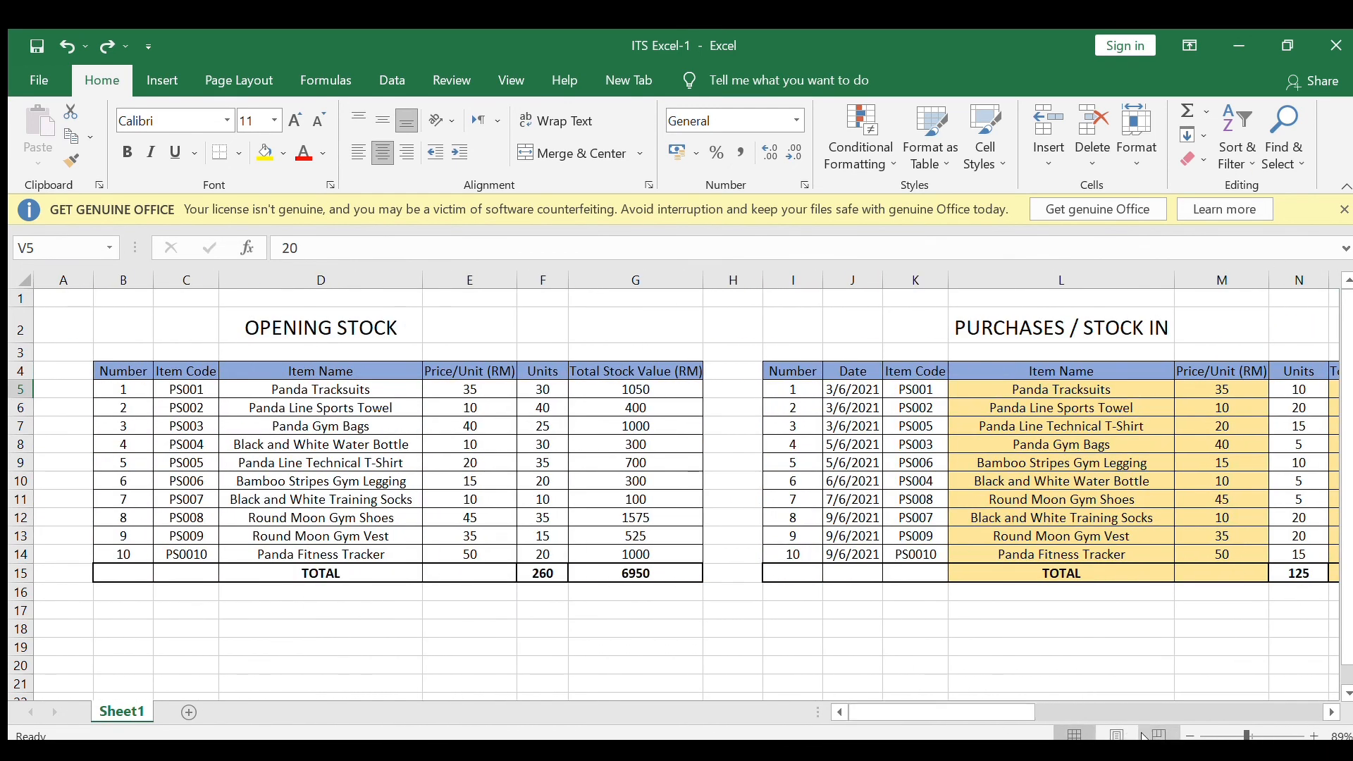
left_click(1191, 736)
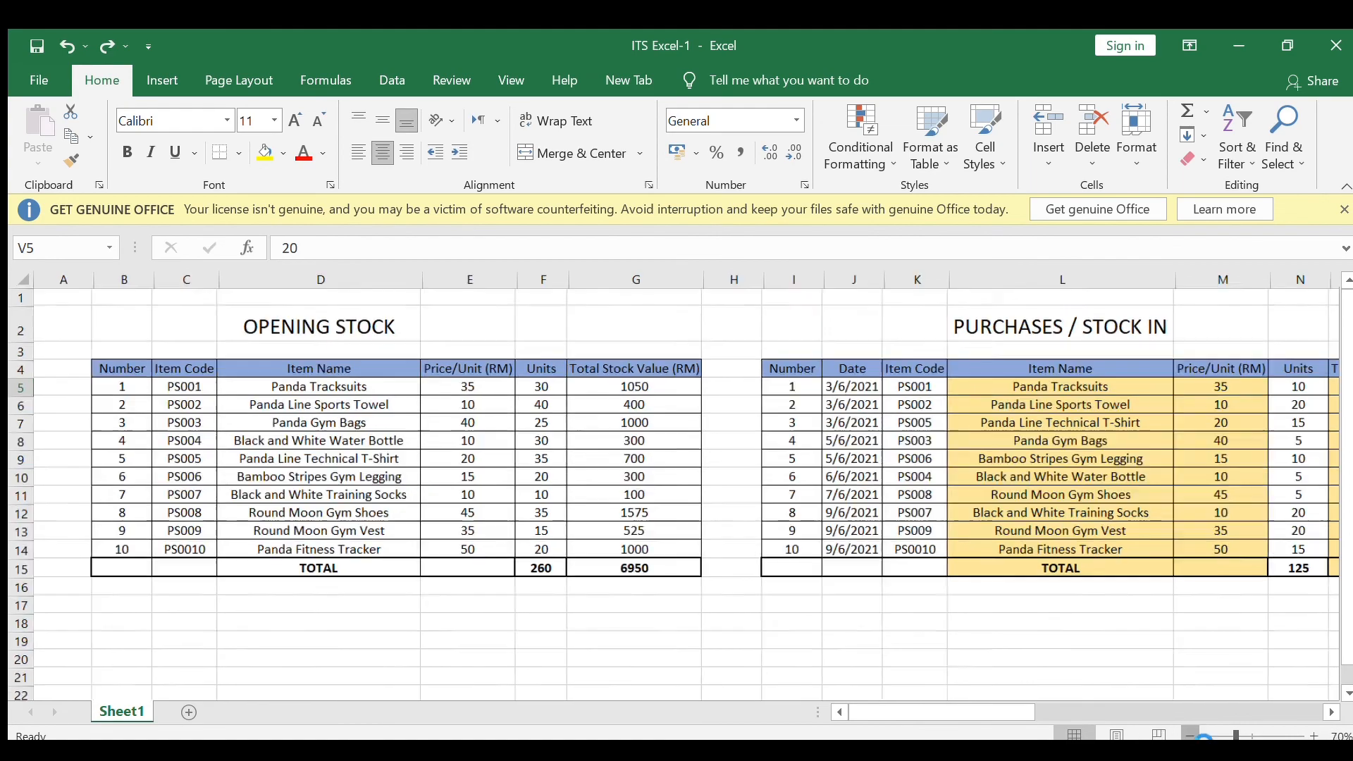
left_click(1191, 735)
left_click(1191, 736)
left_click(1191, 735)
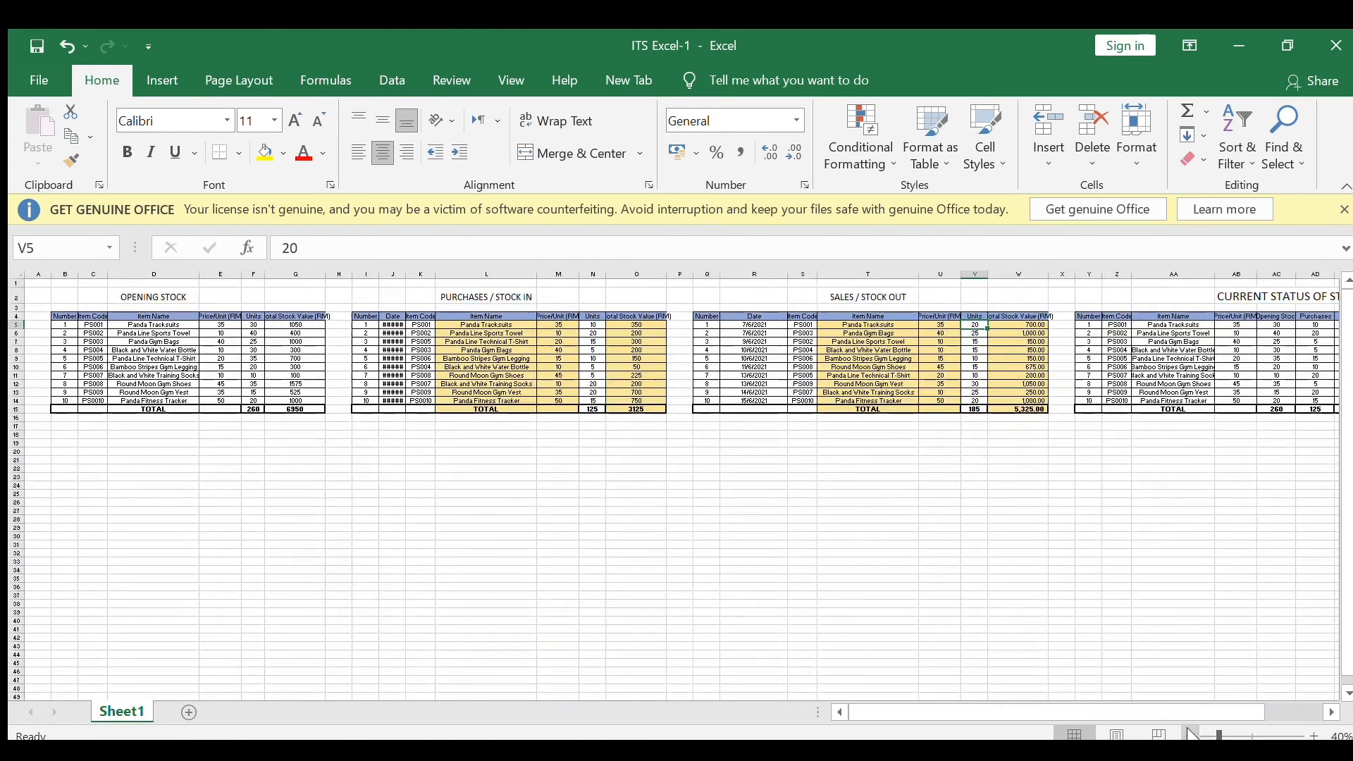
left_click(1190, 735)
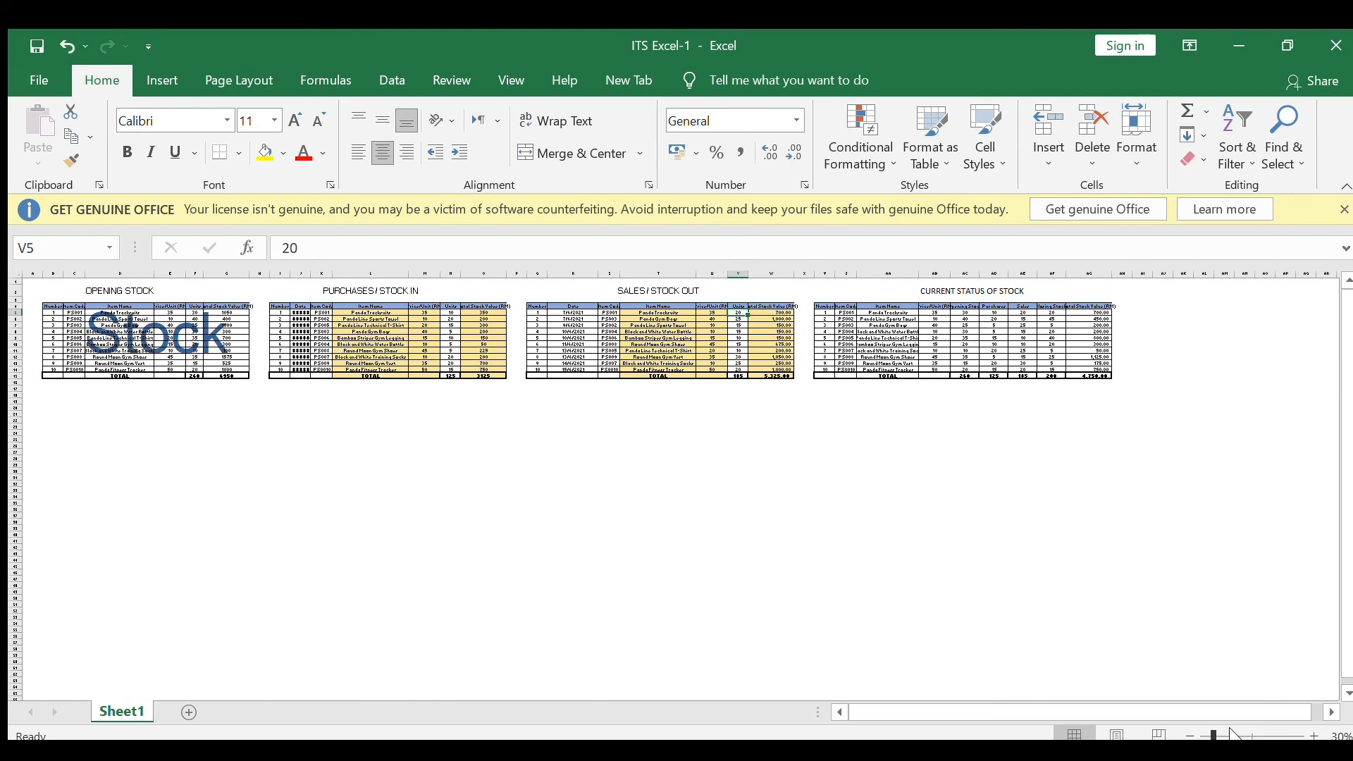
left_click(1315, 736)
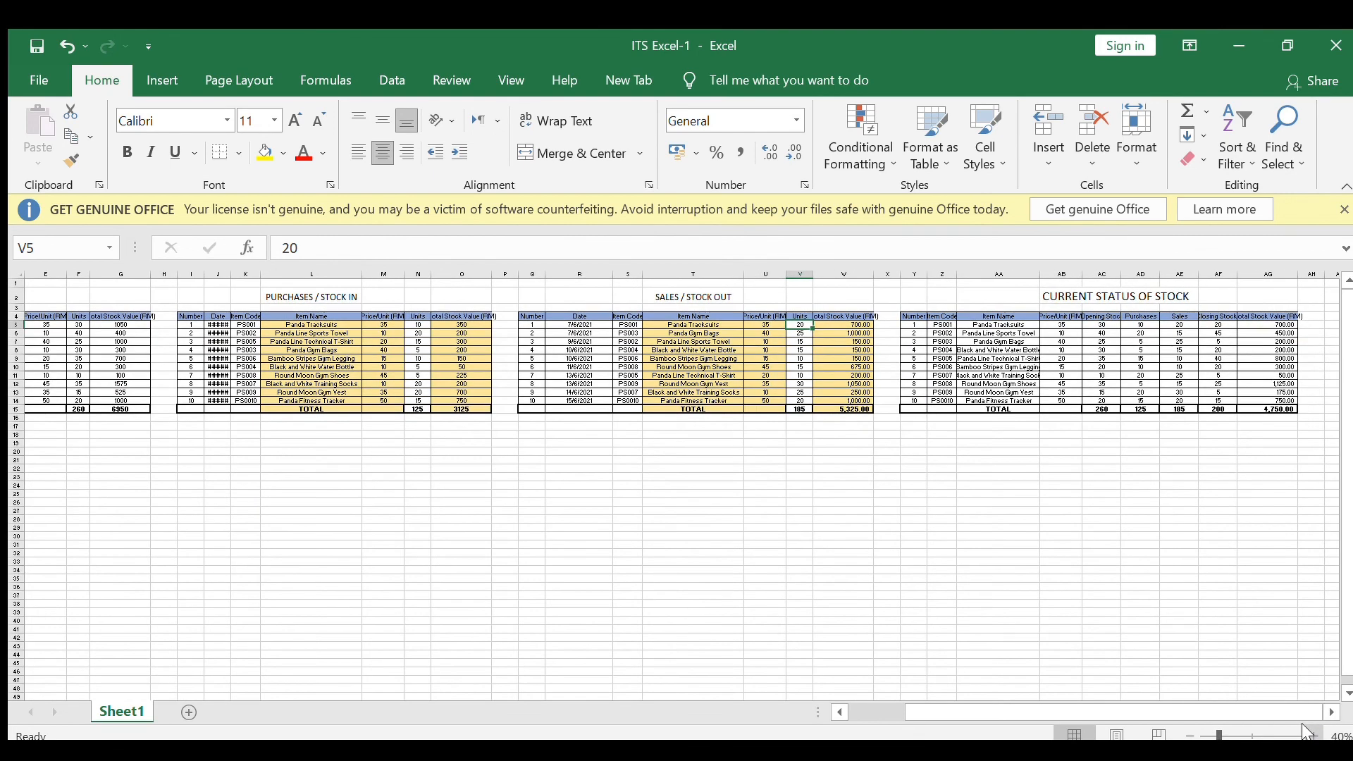